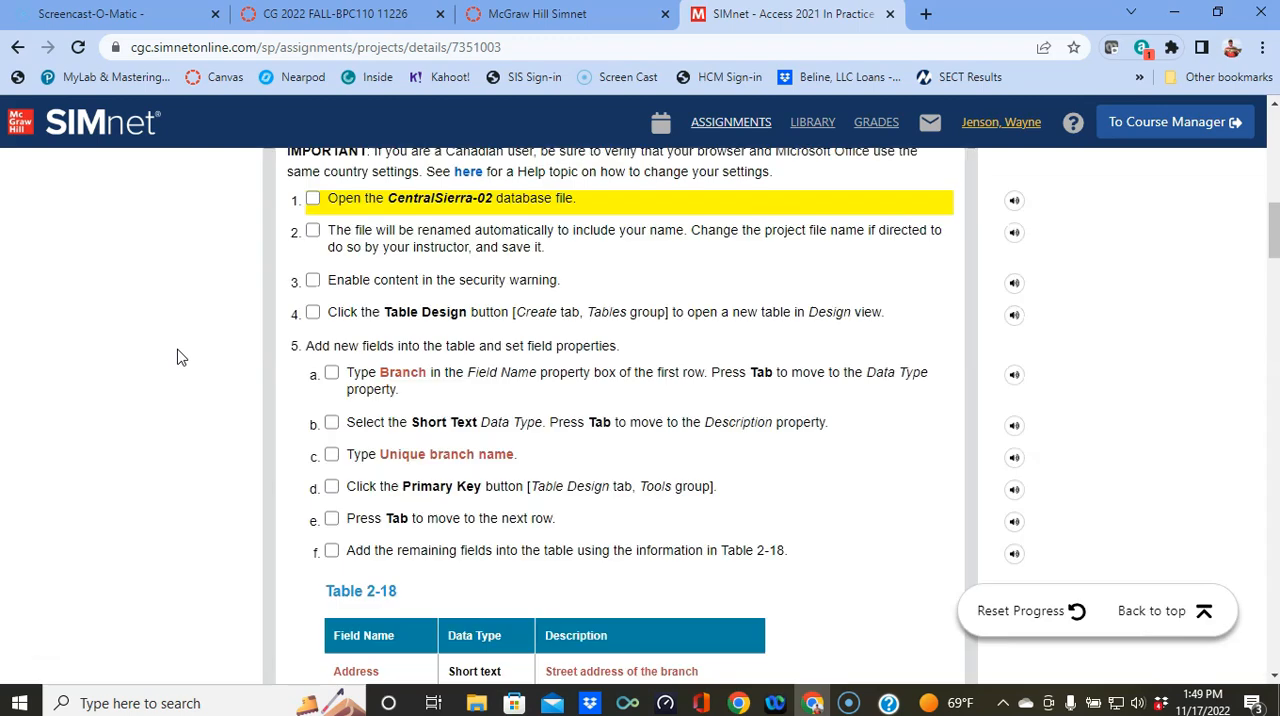
Step: Switch to Access by opening the downloaded CentralSierra-02 database, and dismiss its security warning
scroll(177, 357, "up", 10)
left_click(100, 406)
left_click(130, 662)
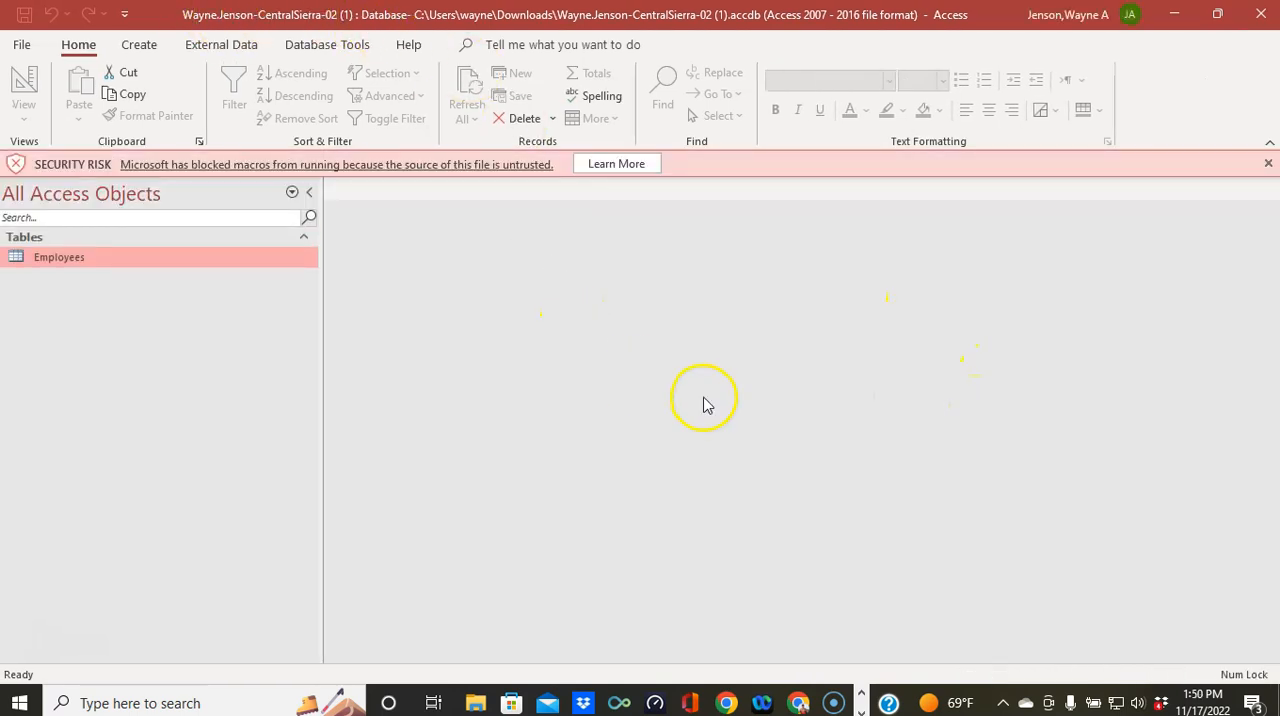
left_click(1267, 164)
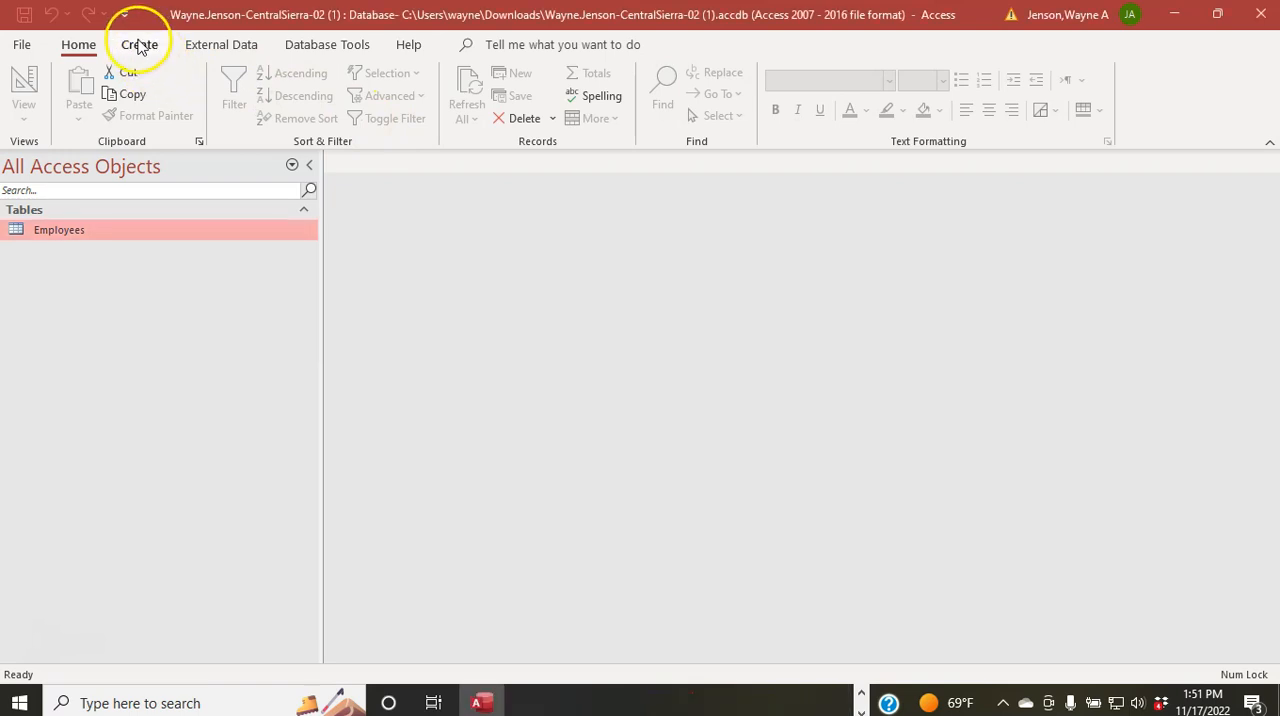
Step: Create a new table in Design view and add a first field named Branch with the Short Text data type
left_click(140, 45)
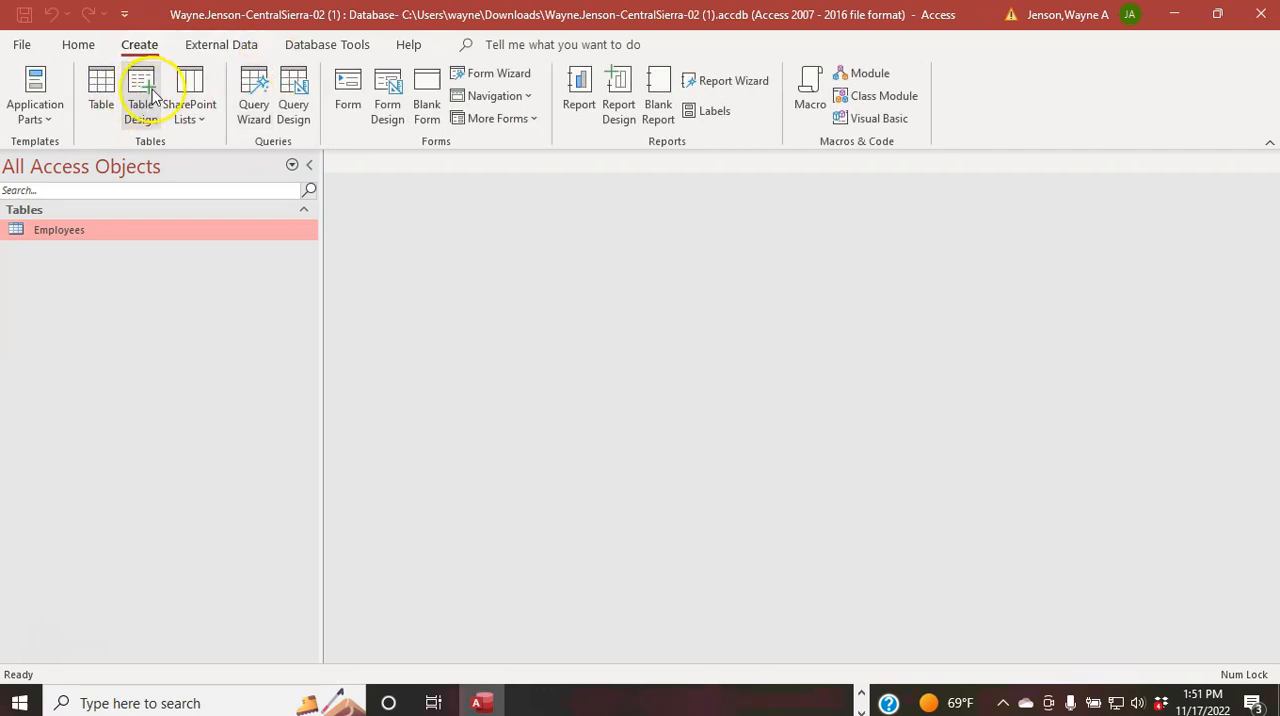
left_click(141, 100)
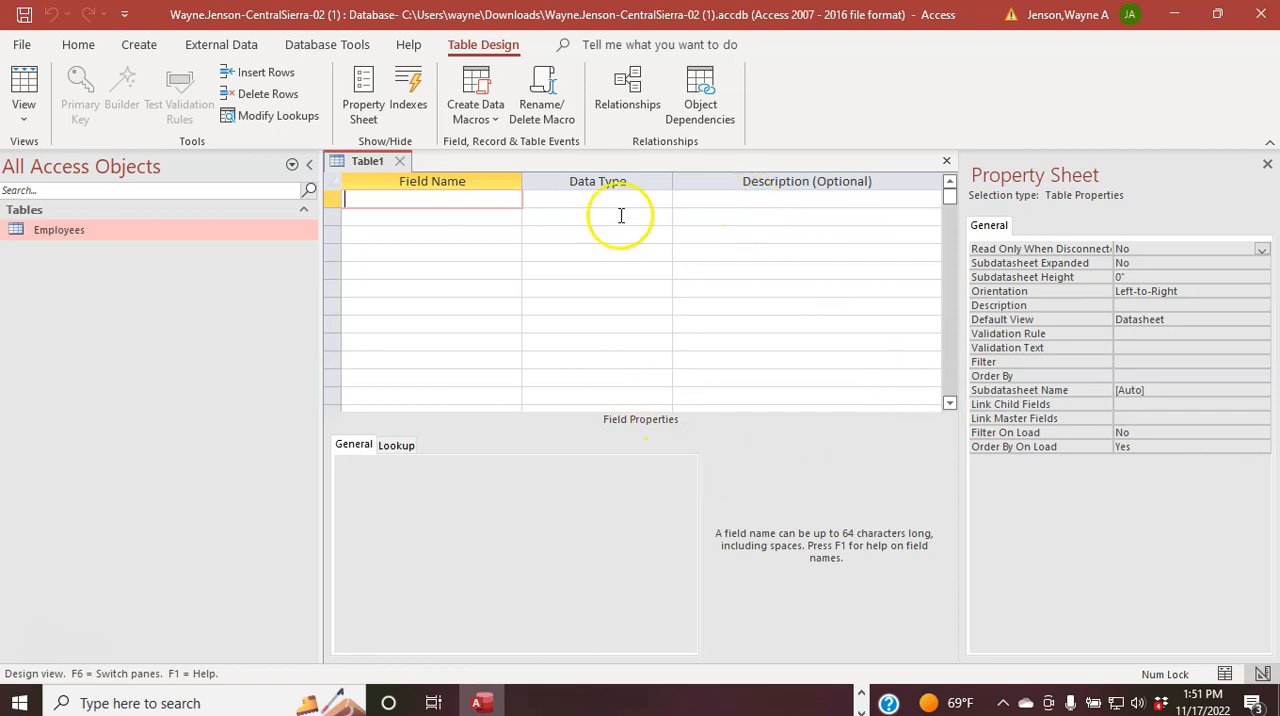
left_click(402, 198)
type("Branch")
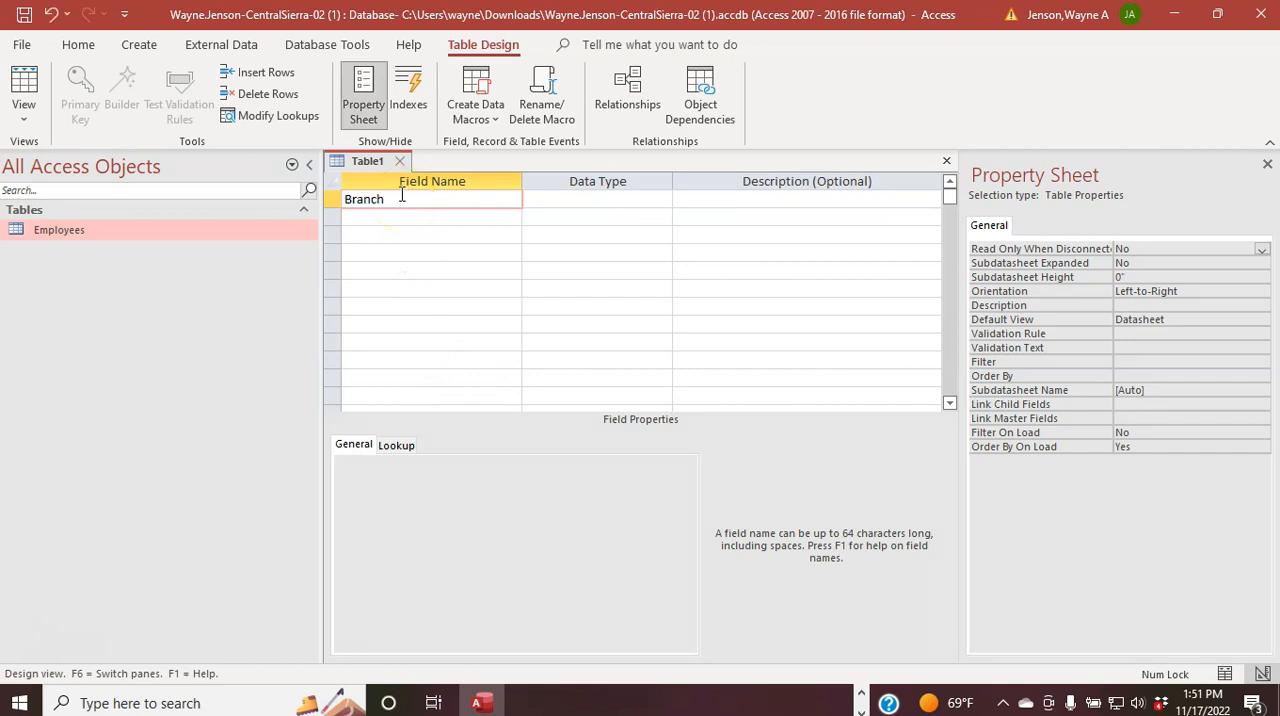
key("Tab")
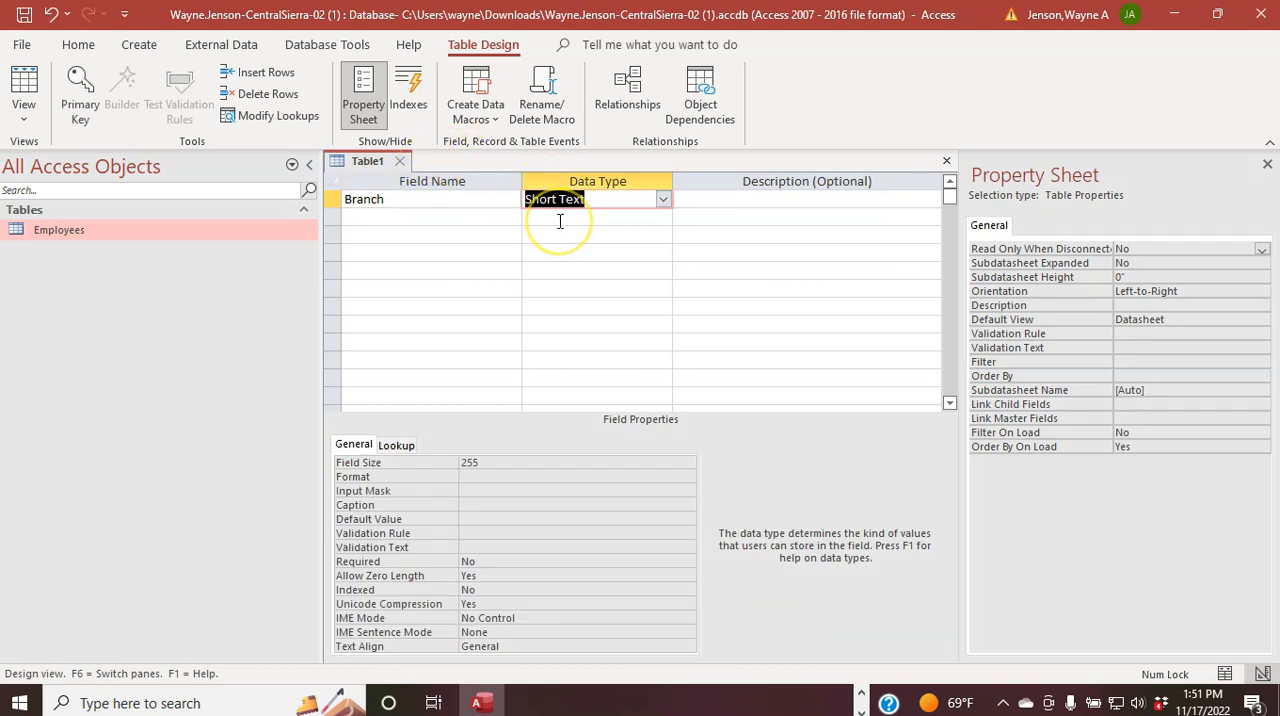
key("Tab")
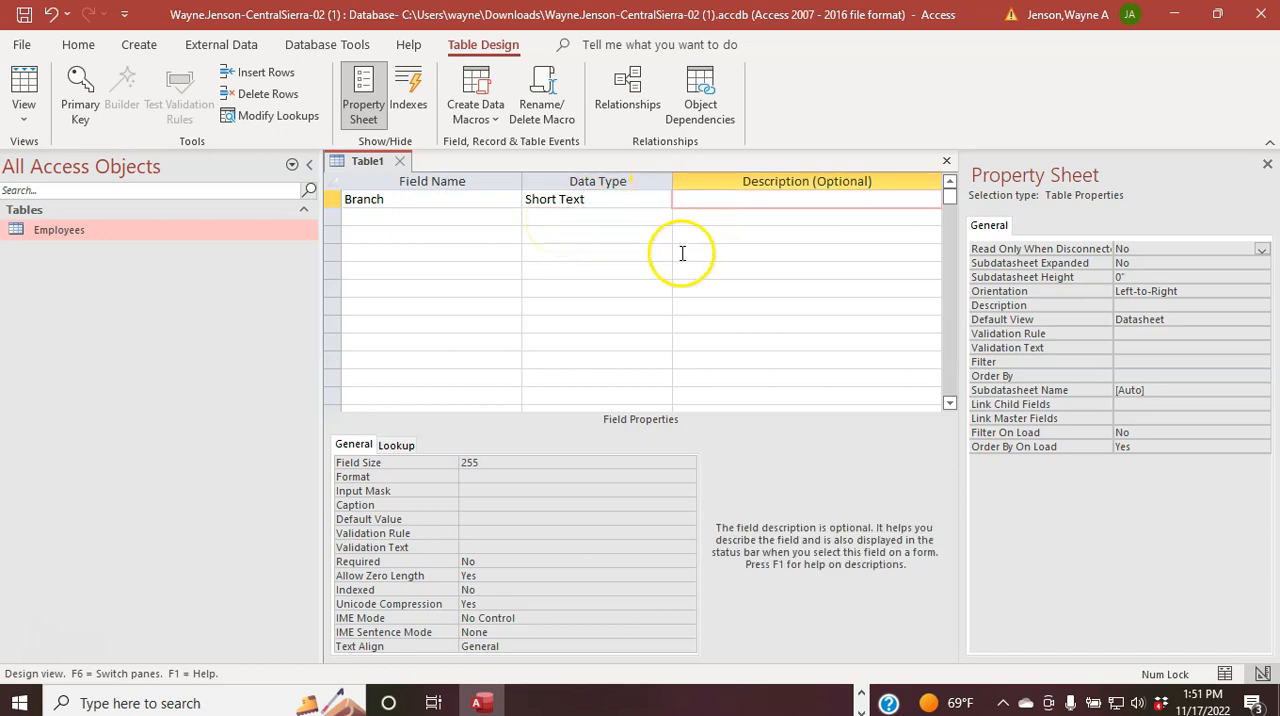
Step: Give the Branch field the description "Unique branch name" and make it the primary key
type("Unique Branch ")
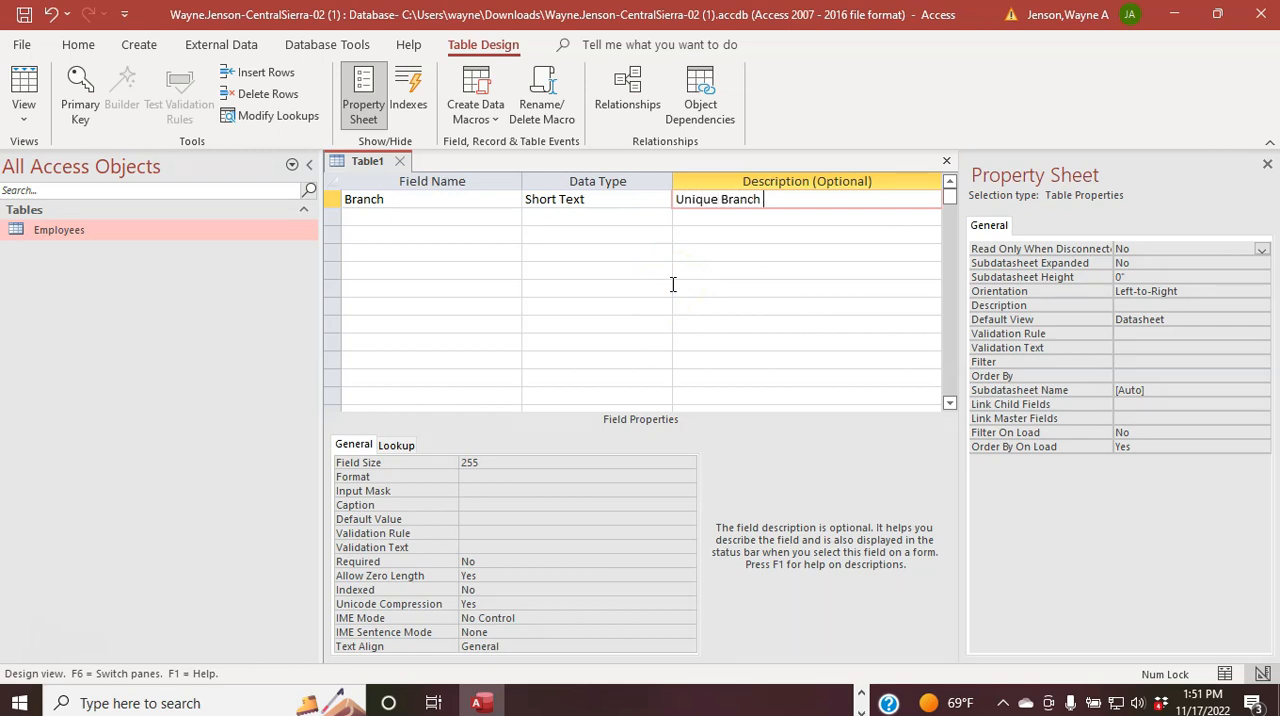
type("N")
key("BackSpace")
key("BackSpace")
key("BackSpace")
key("BackSpace")
key("BackSpace")
key("BackSpace")
key("BackSpace")
key("BackSpace")
type("branch")
key("BackSpace")
type("ch name")
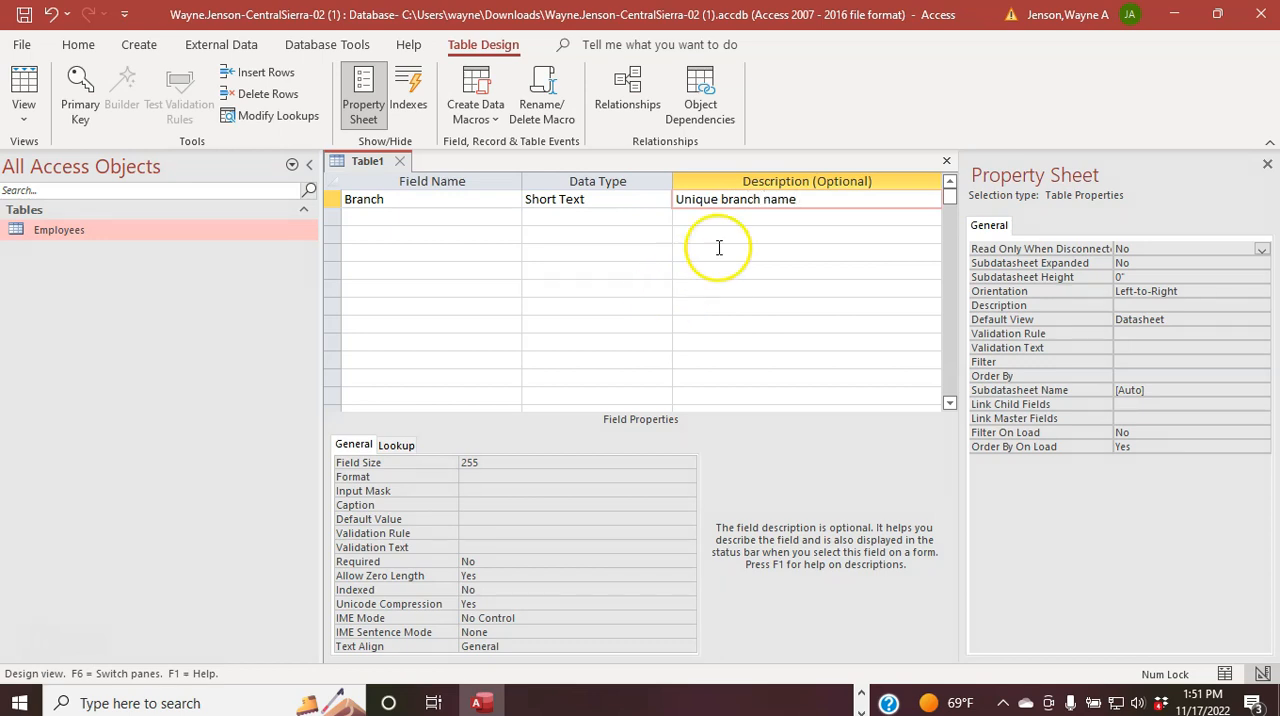
left_click(84, 100)
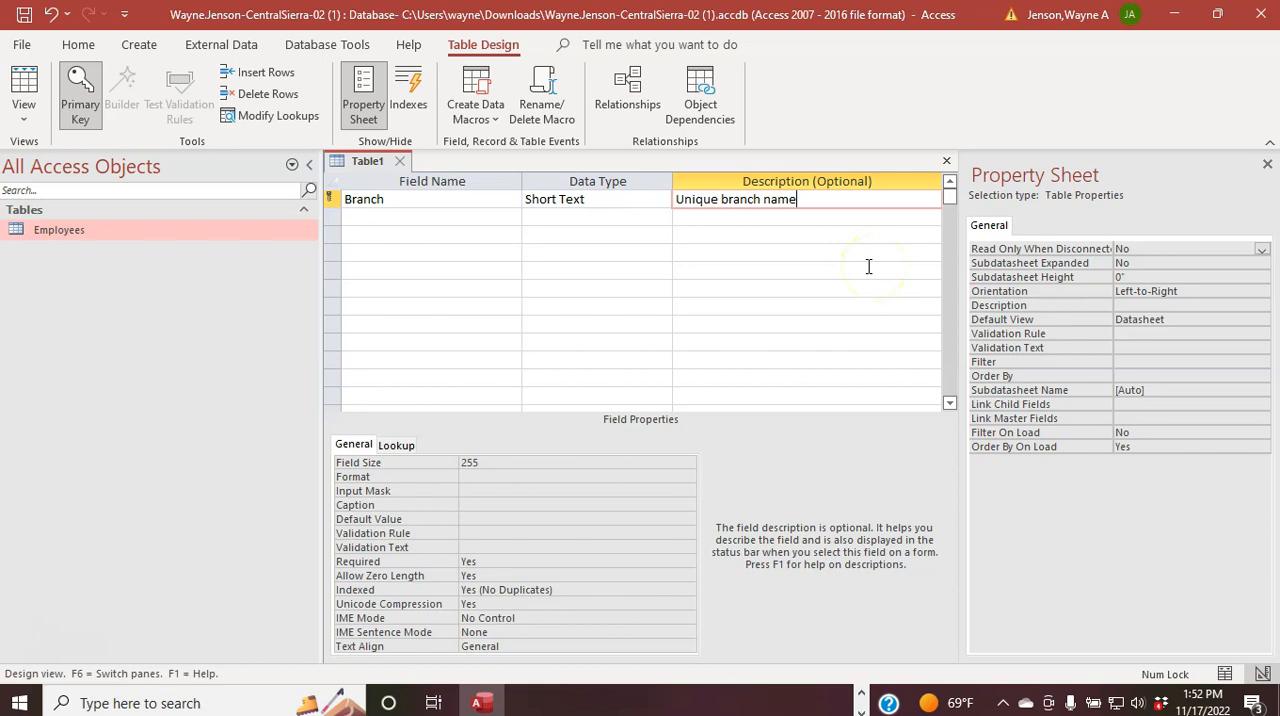
key("Return")
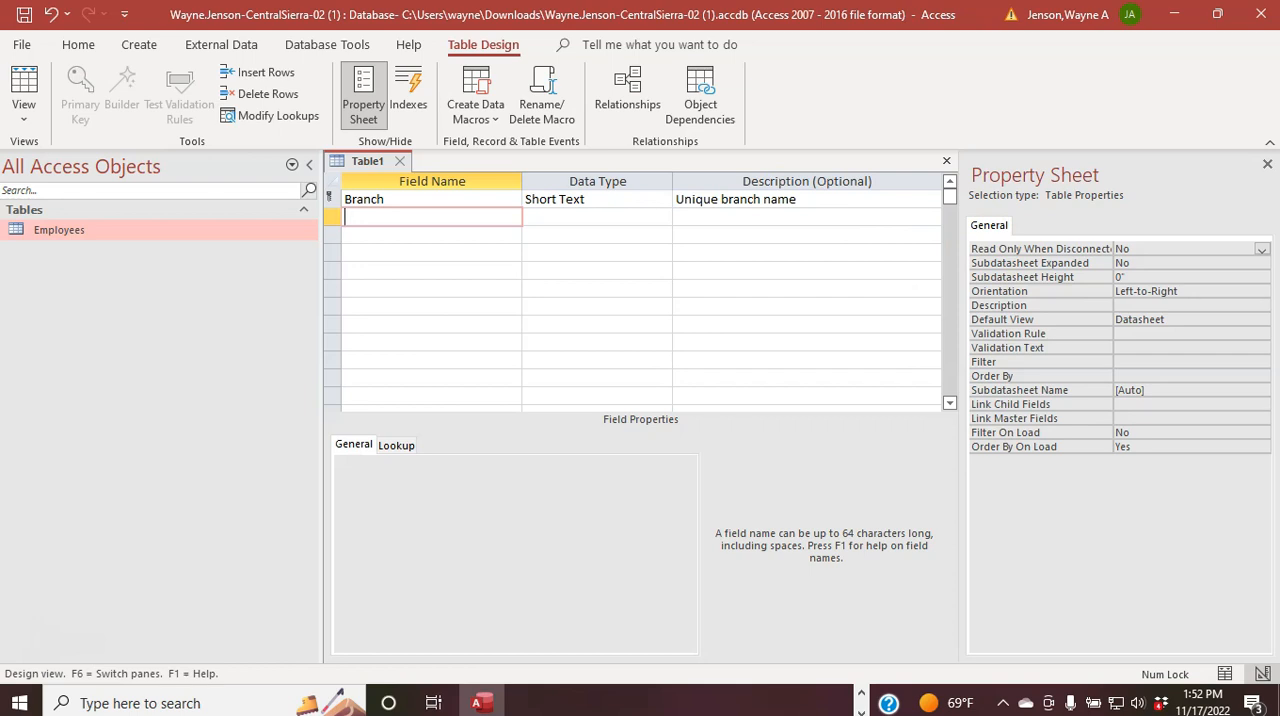
Step: Add a Short Text field named Address with the description "Street address of the branch"
type("Address")
key("Tab")
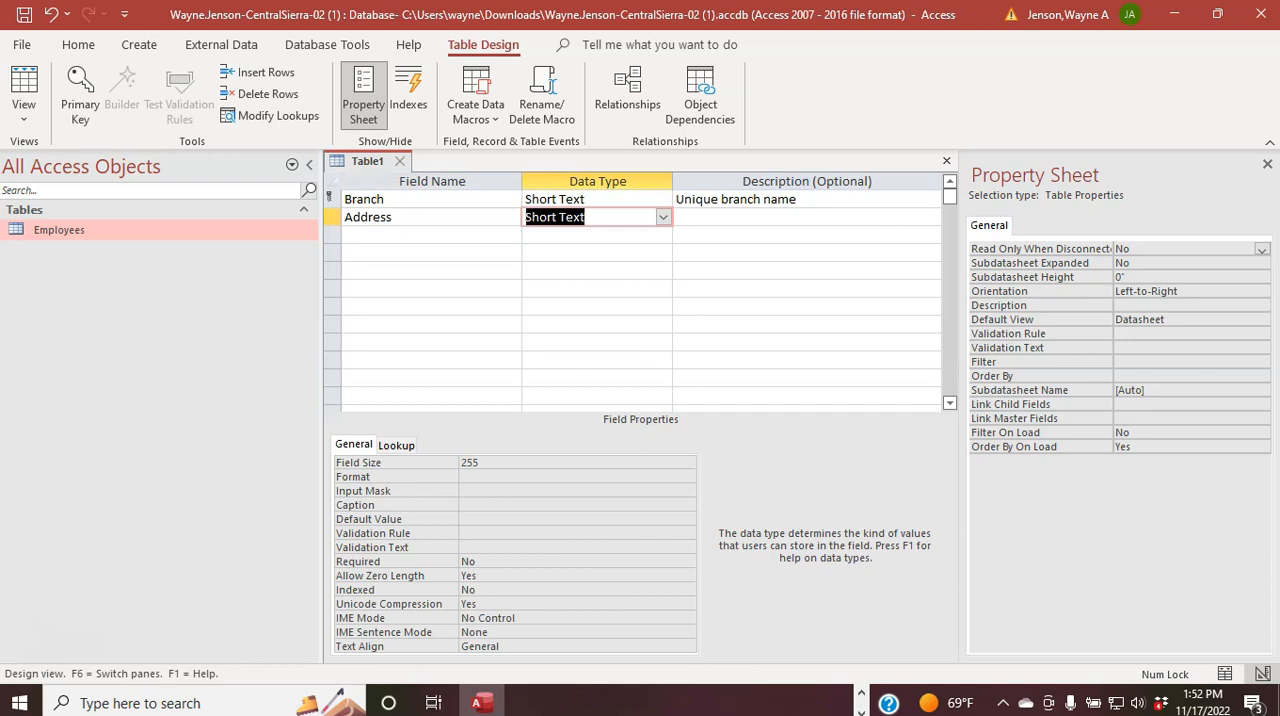
key("Tab")
type("St")
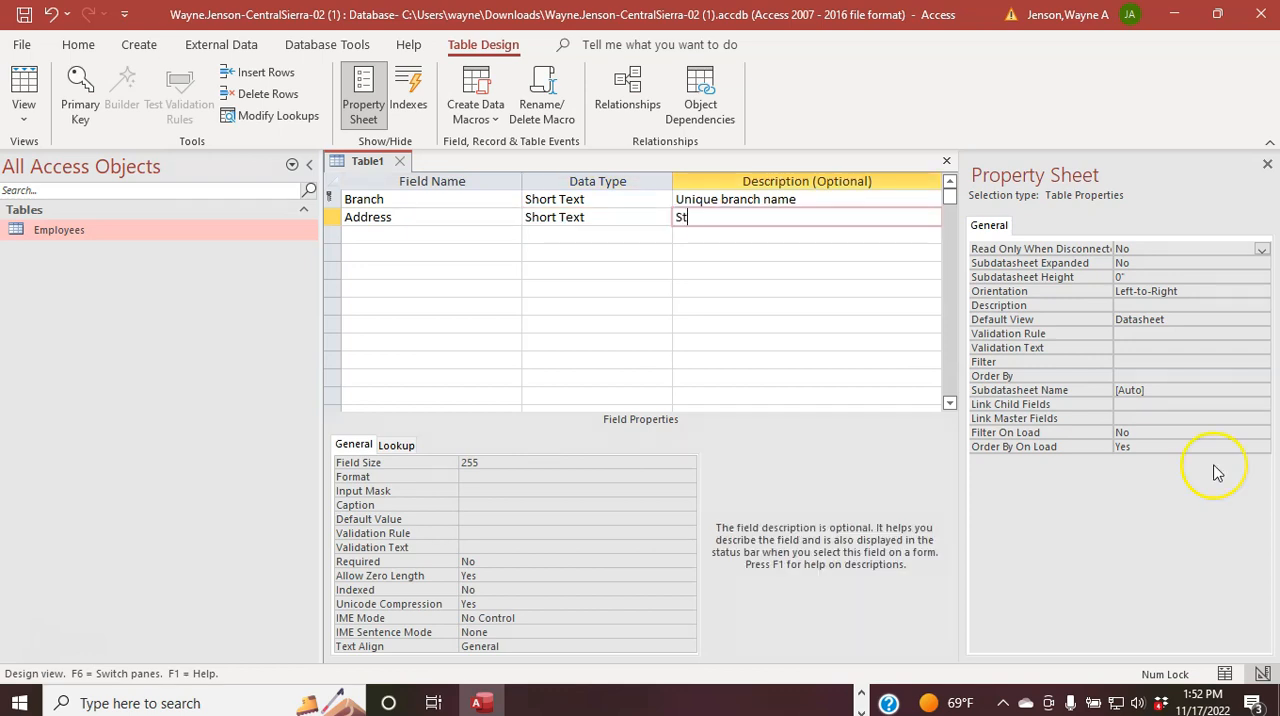
type("reet address of ")
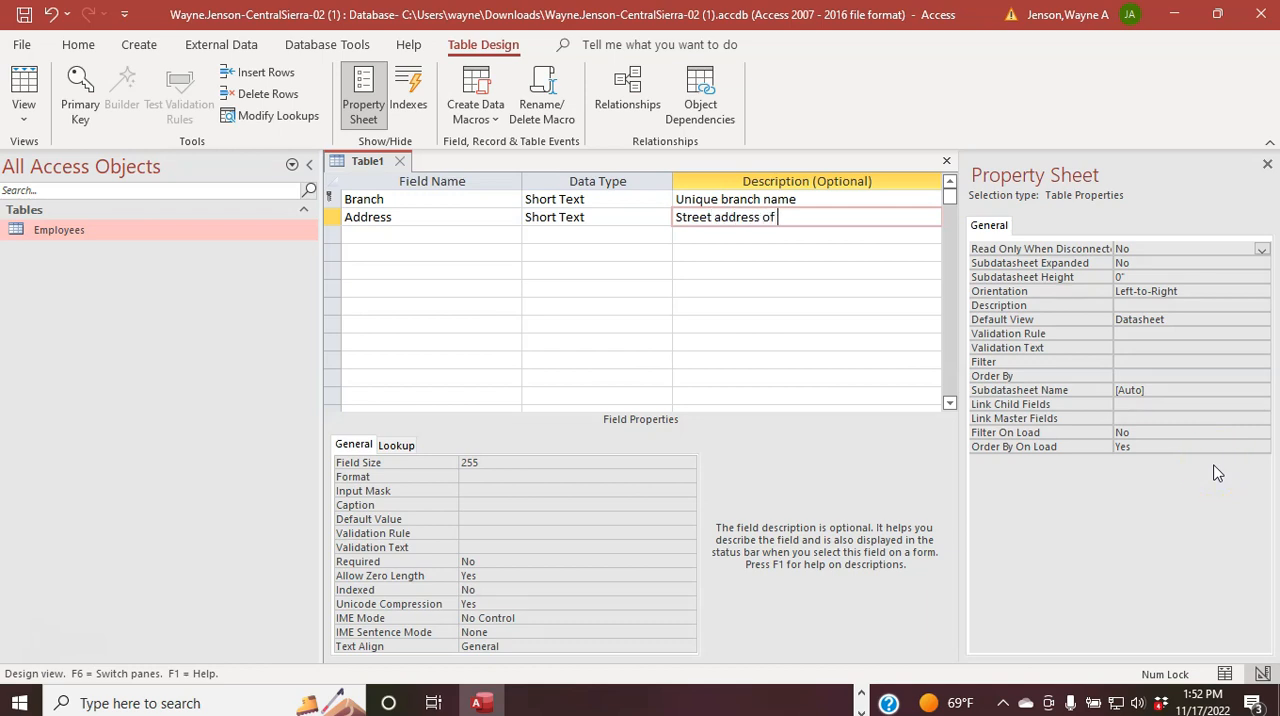
type("the bra")
type("ncj")
type("h")
key("Return")
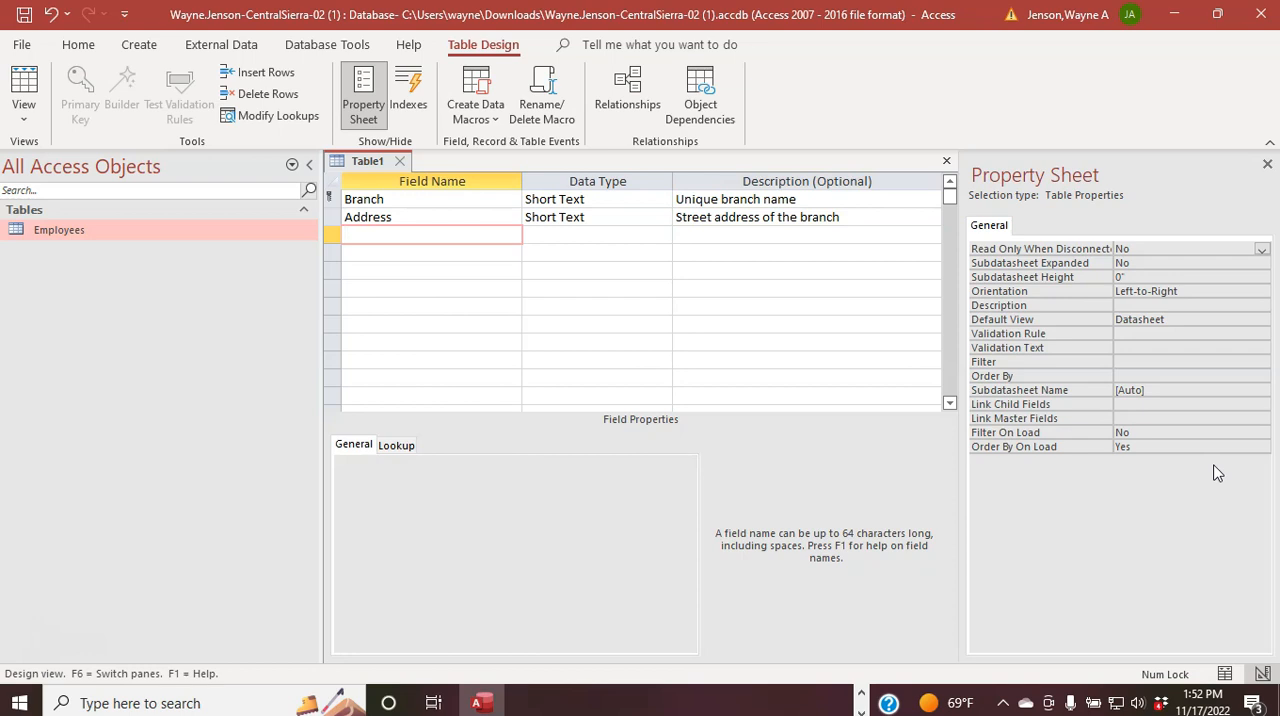
Step: Add a Short Text field named City with the description "Branch city"
type("City")
key("Return")
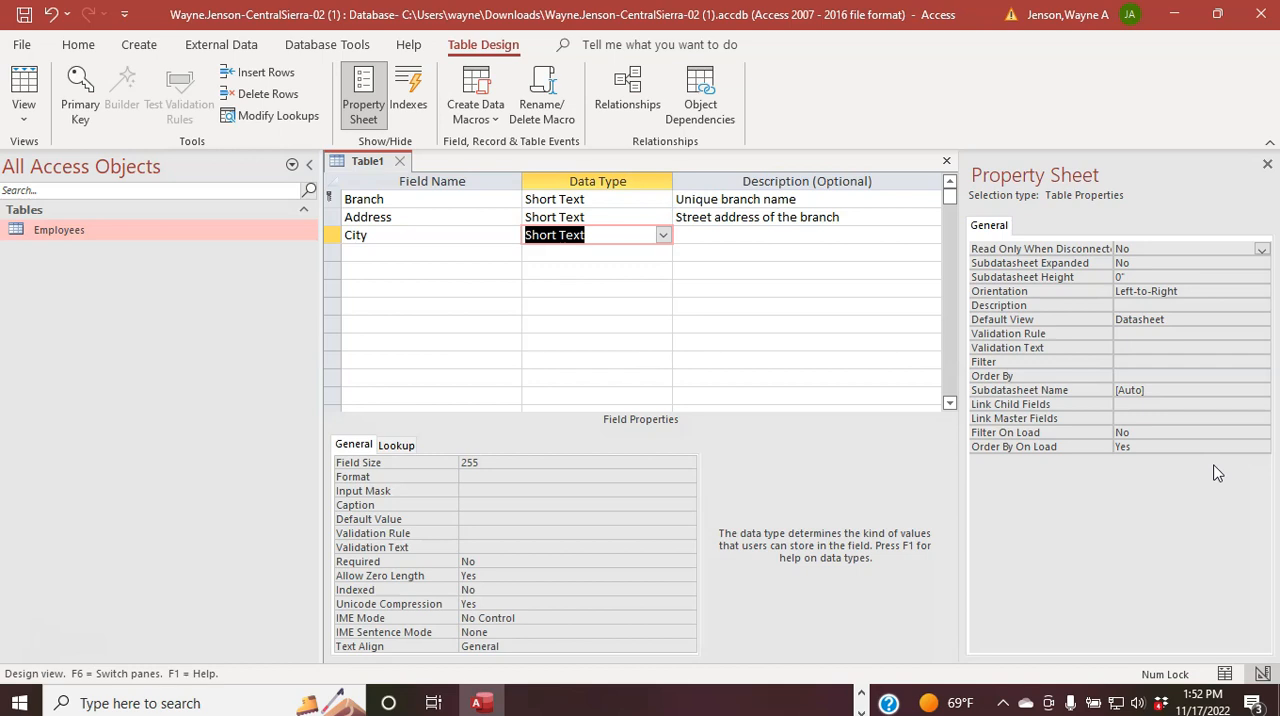
key("Return")
type("Branch Cit")
key("Return")
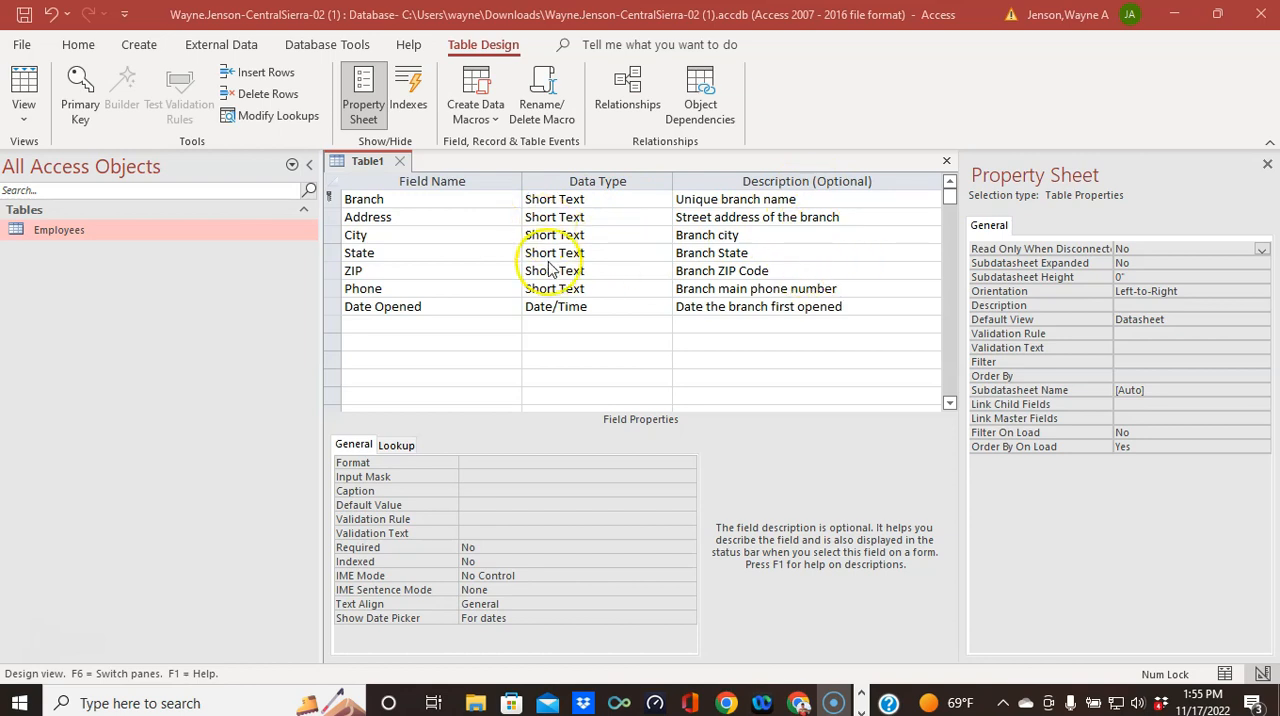
Step: Save the new table under the name Branches
right_click(367, 167)
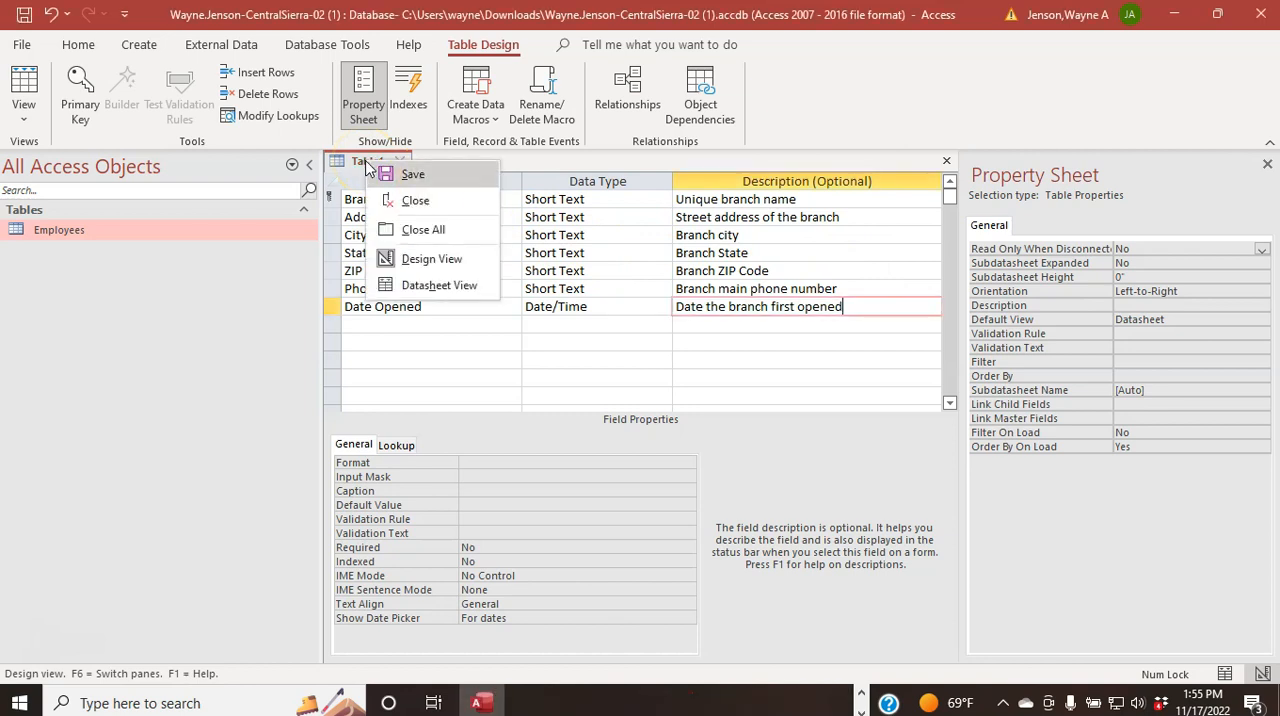
left_click(372, 172)
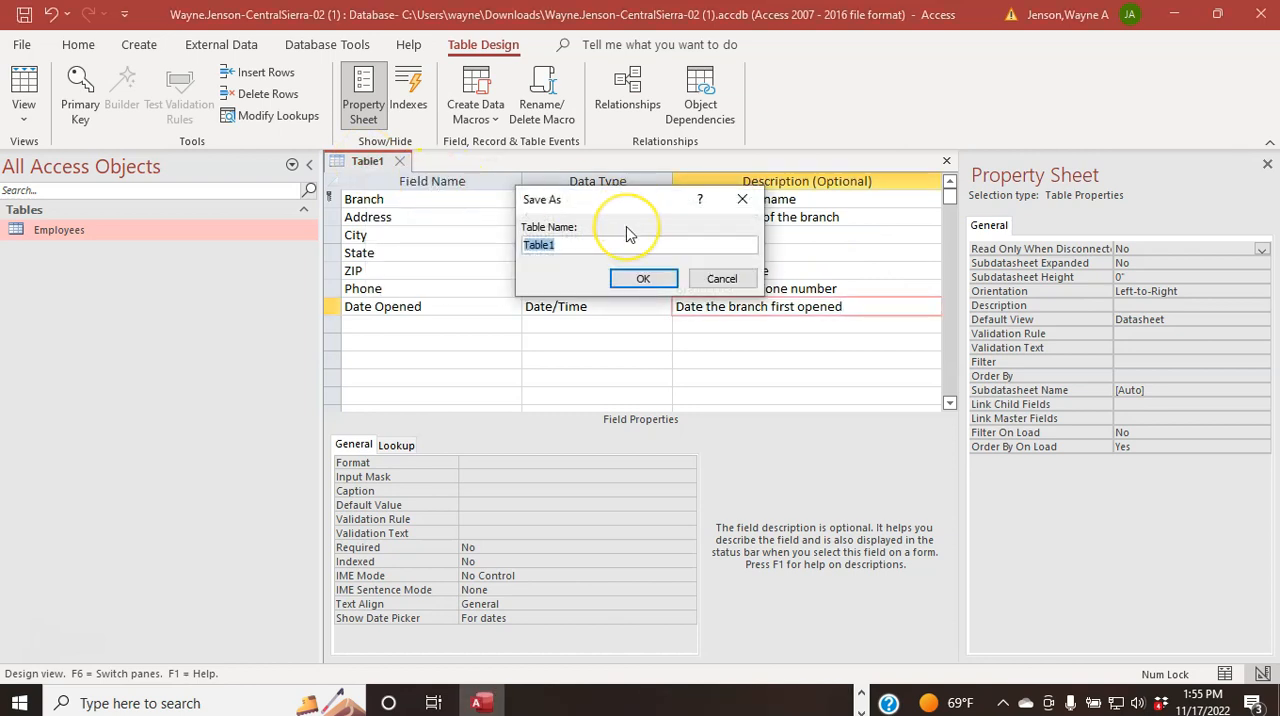
type("Branches")
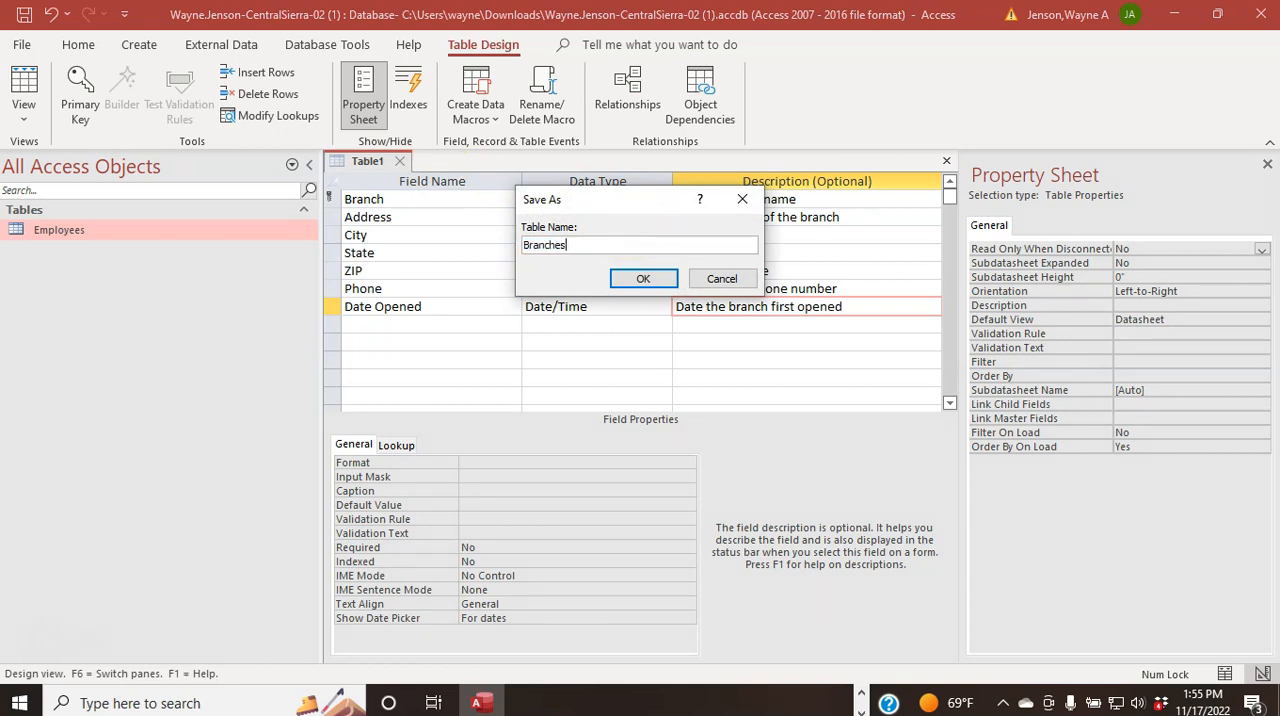
left_click(636, 277)
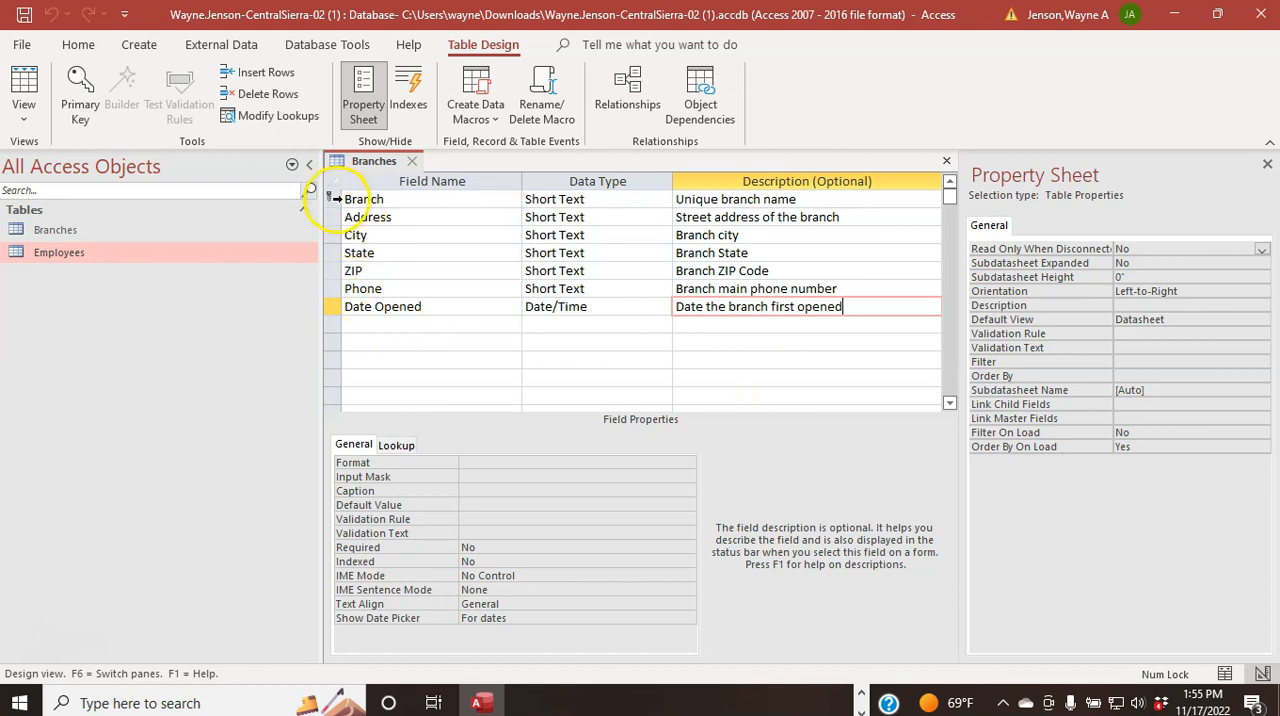
Step: Set the Branch field's size to 30 and check its Required property
left_click(330, 199)
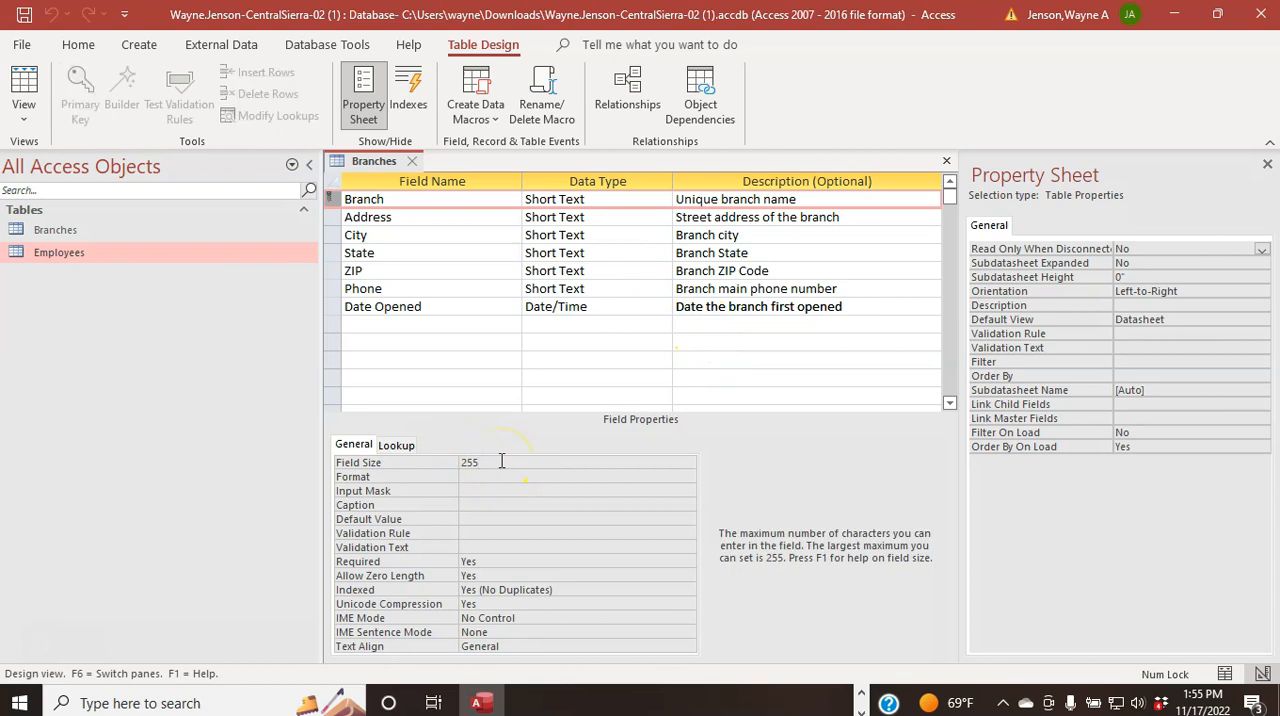
key("BackSpace")
key("BackSpace")
type("30")
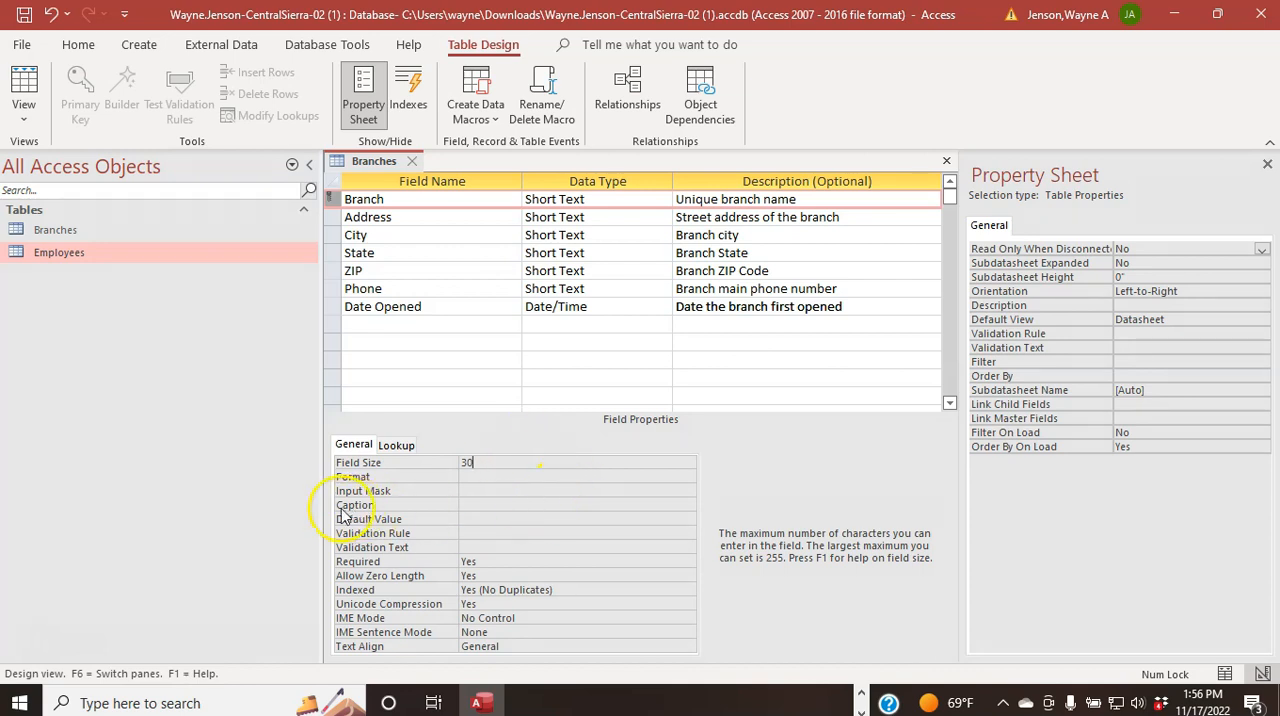
left_click(492, 563)
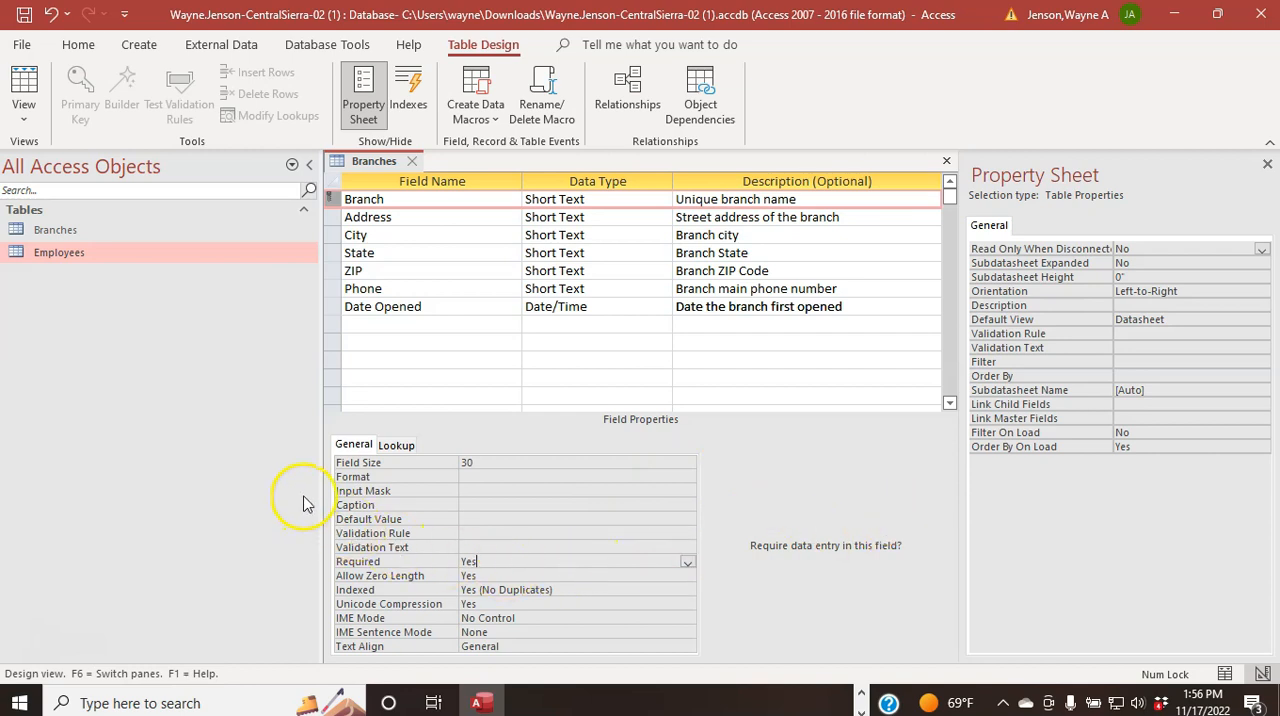
Step: Set the Address field's size to 40 and its Required property to Yes
left_click(331, 219)
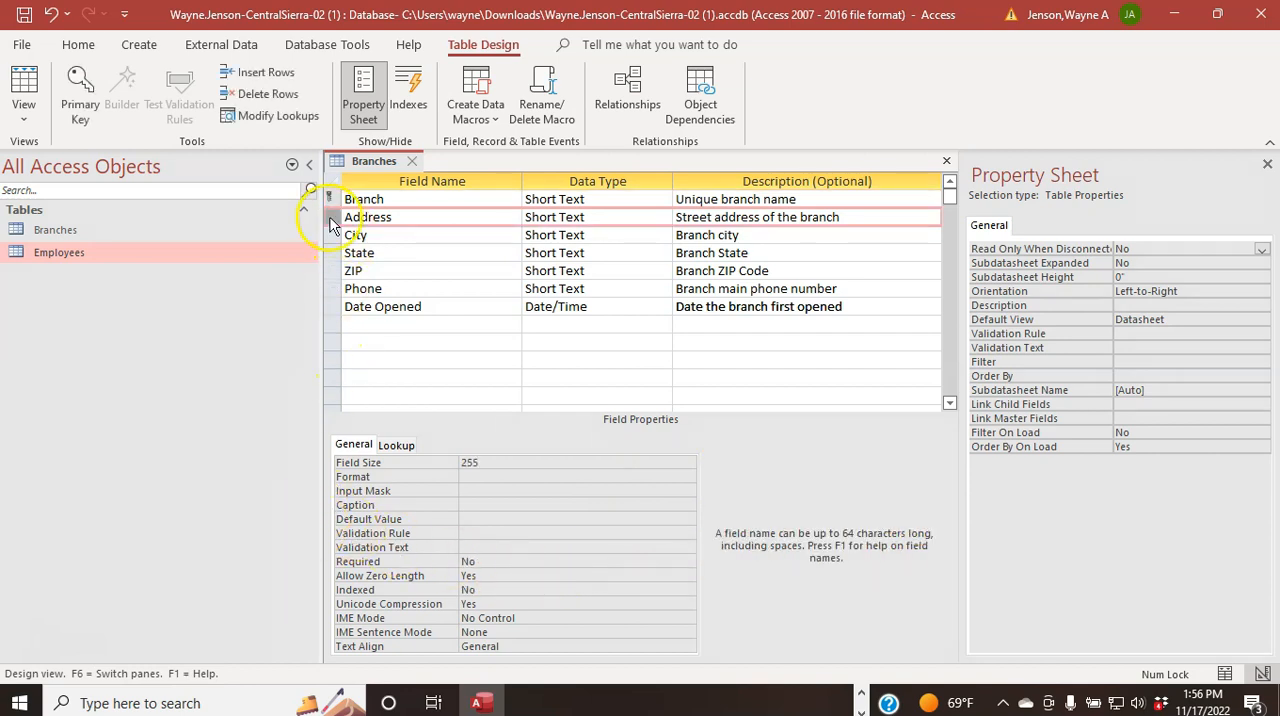
left_click(331, 222)
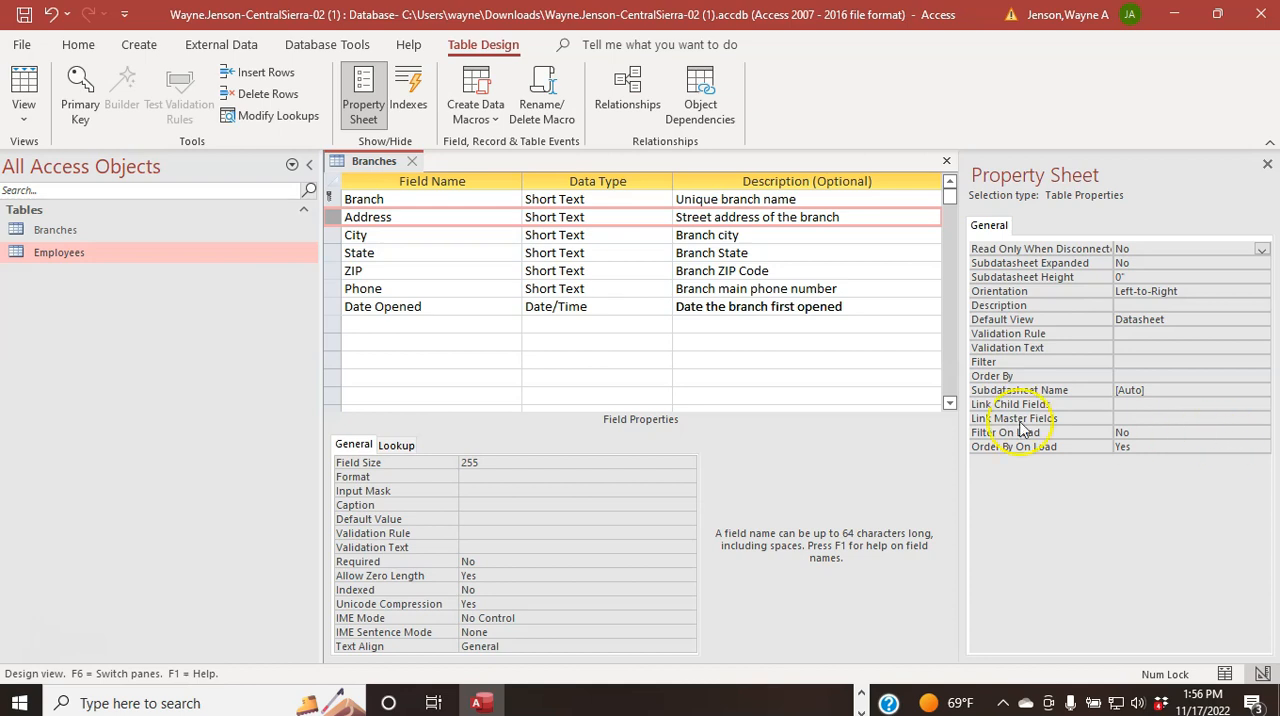
left_click_drag(491, 461, 430, 455)
type("40")
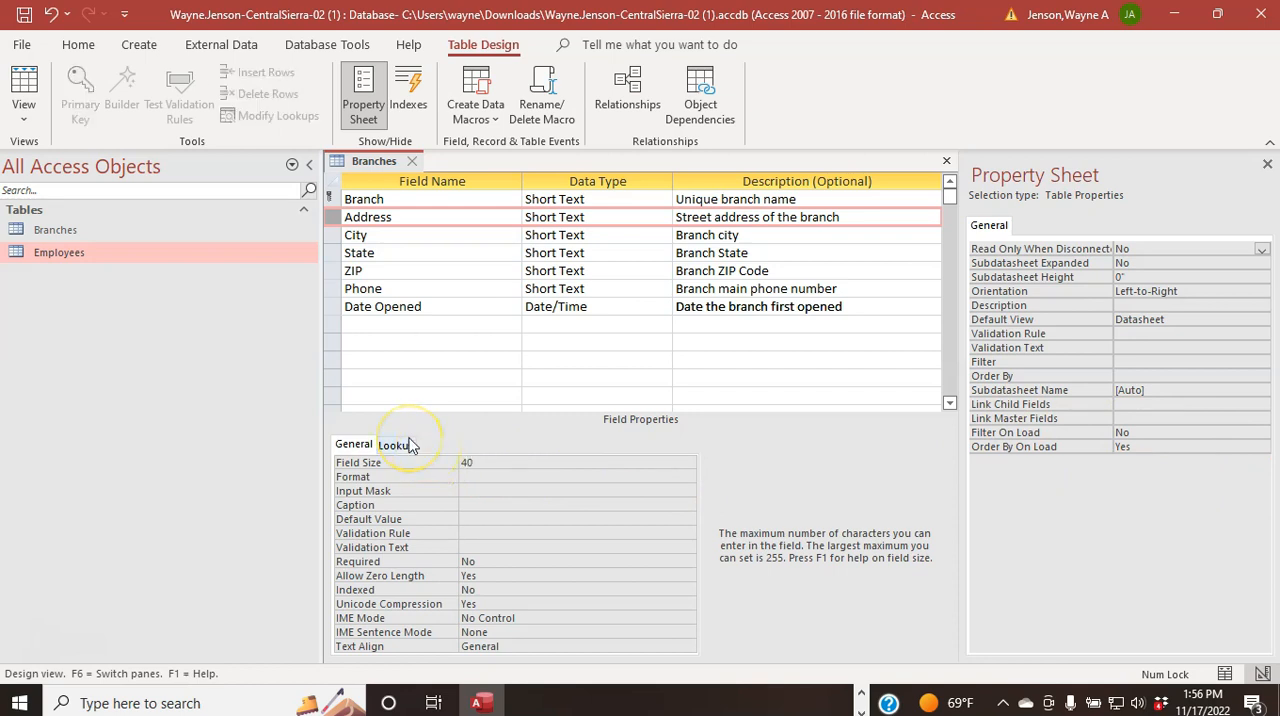
left_click(491, 565)
left_click(687, 562)
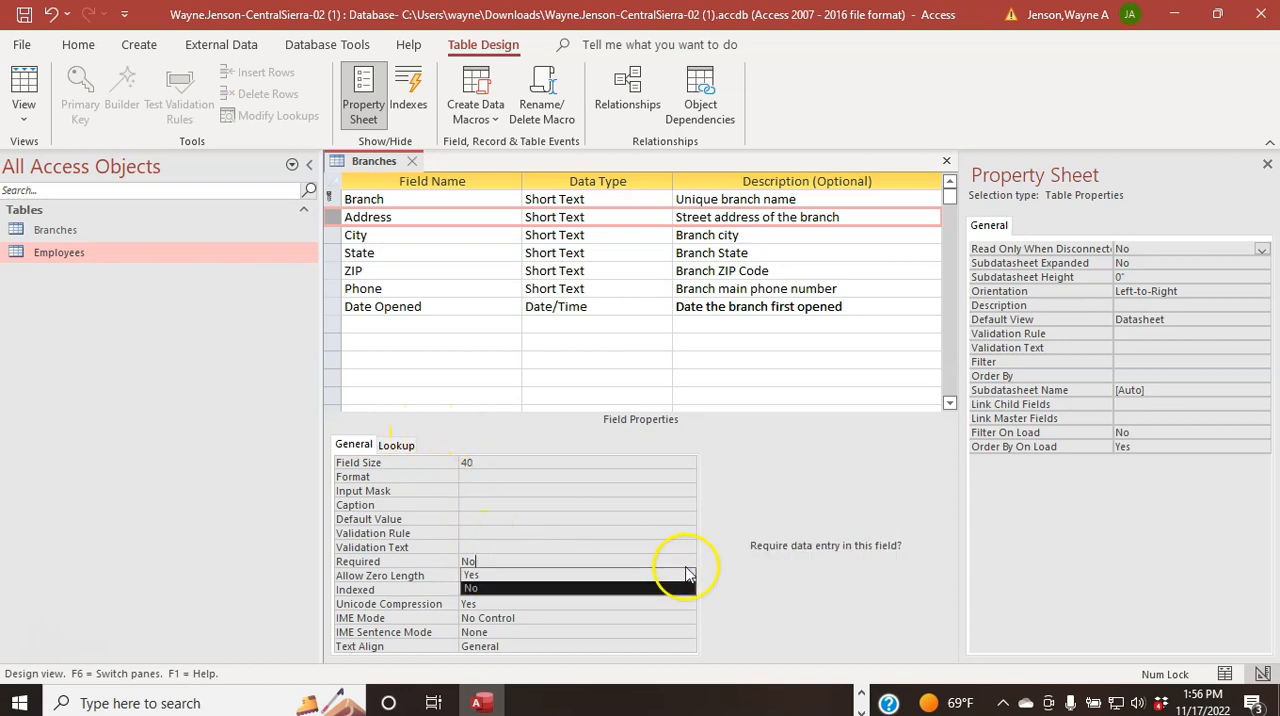
left_click(645, 576)
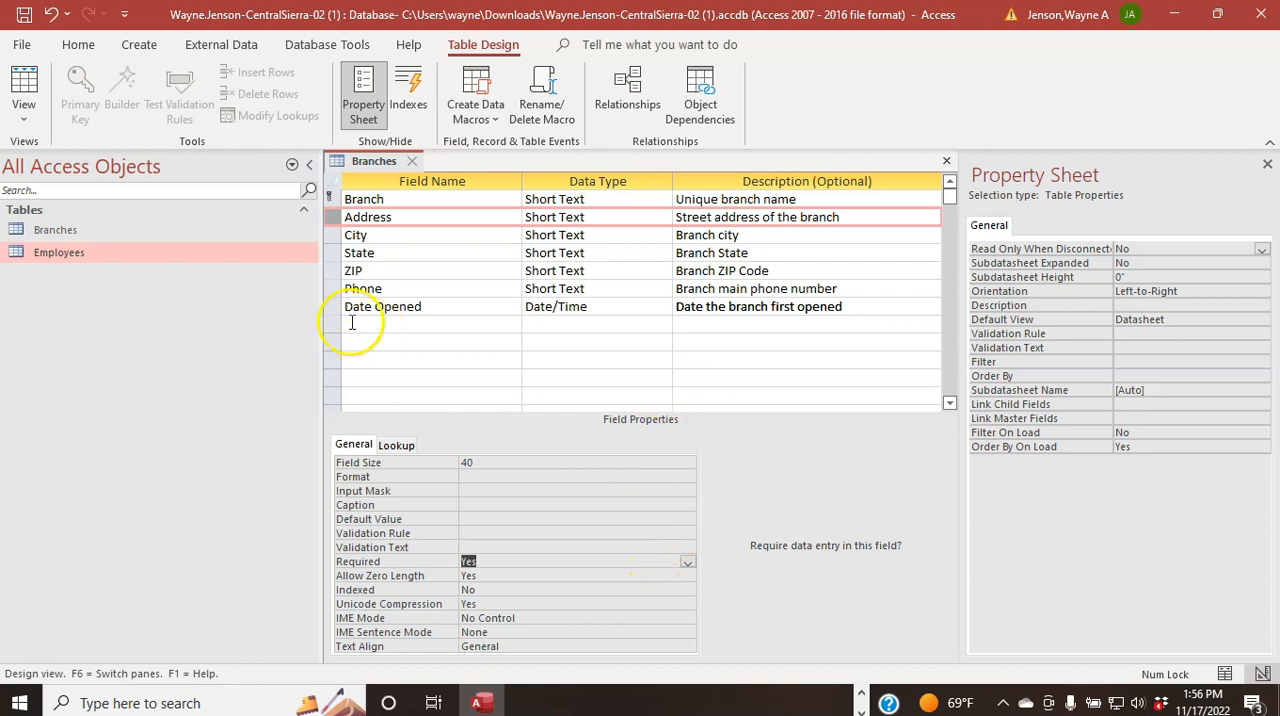
Step: Set the City field's size to 20 and its Required property to Yes
left_click(330, 234)
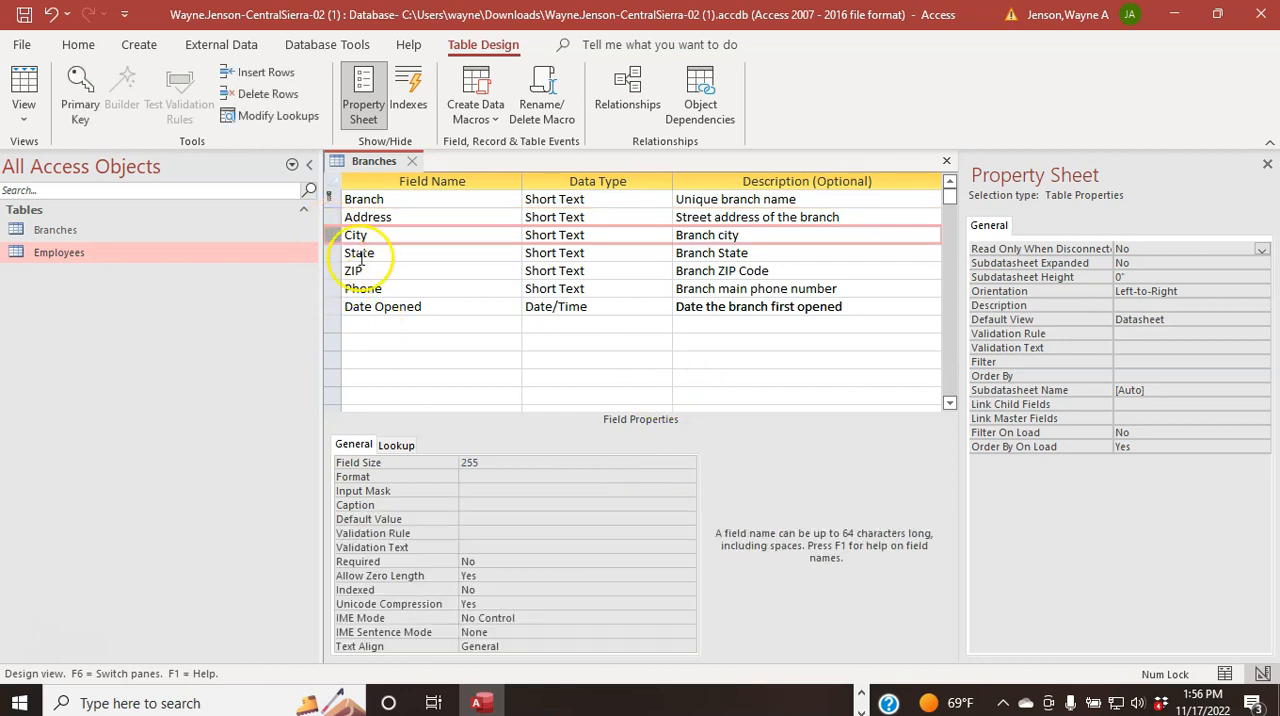
left_click_drag(491, 460, 470, 460)
key("BackSpace")
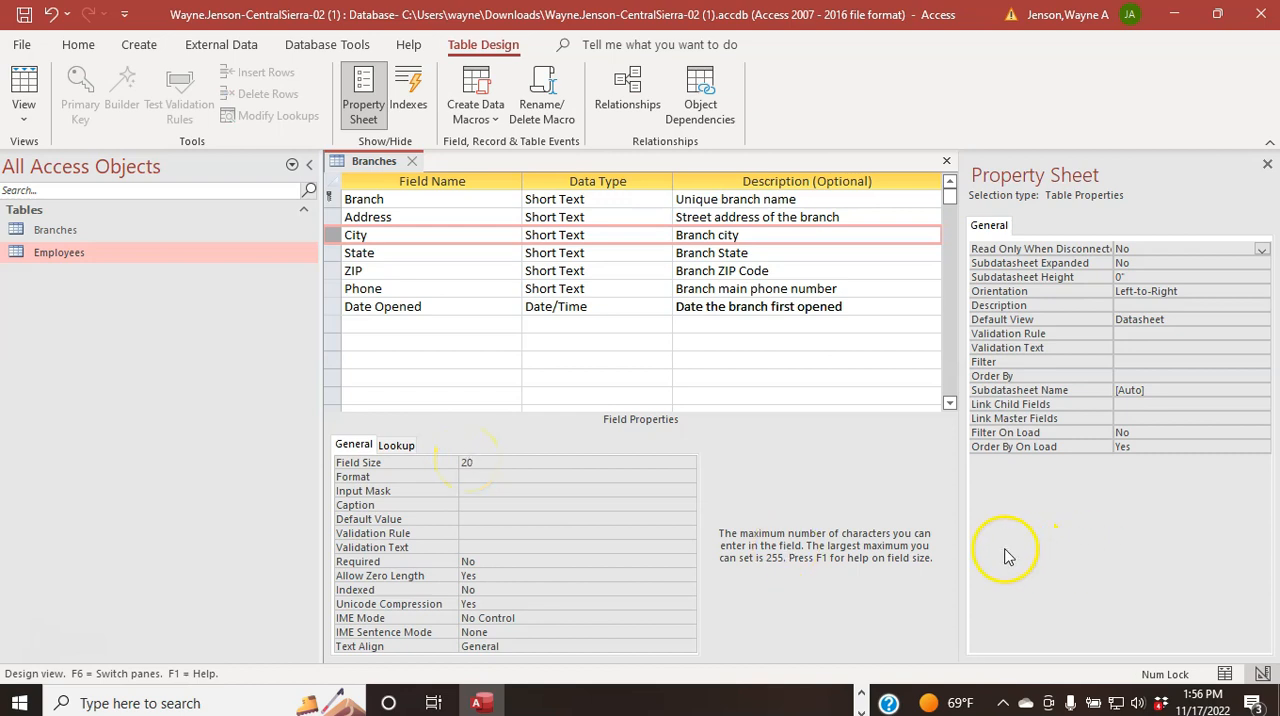
left_click(541, 563)
left_click(687, 562)
left_click(654, 577)
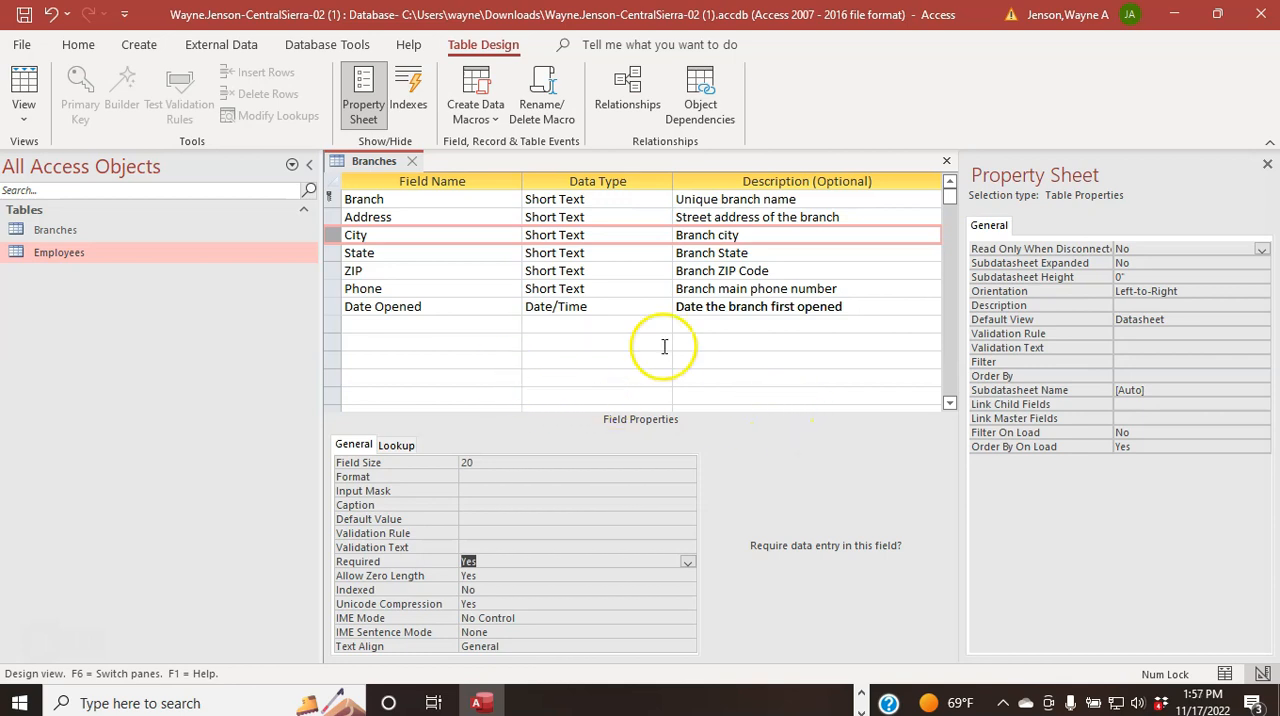
Step: Set the State field's size to 2, its Required property to Yes and its default value to CA
left_click(320, 253)
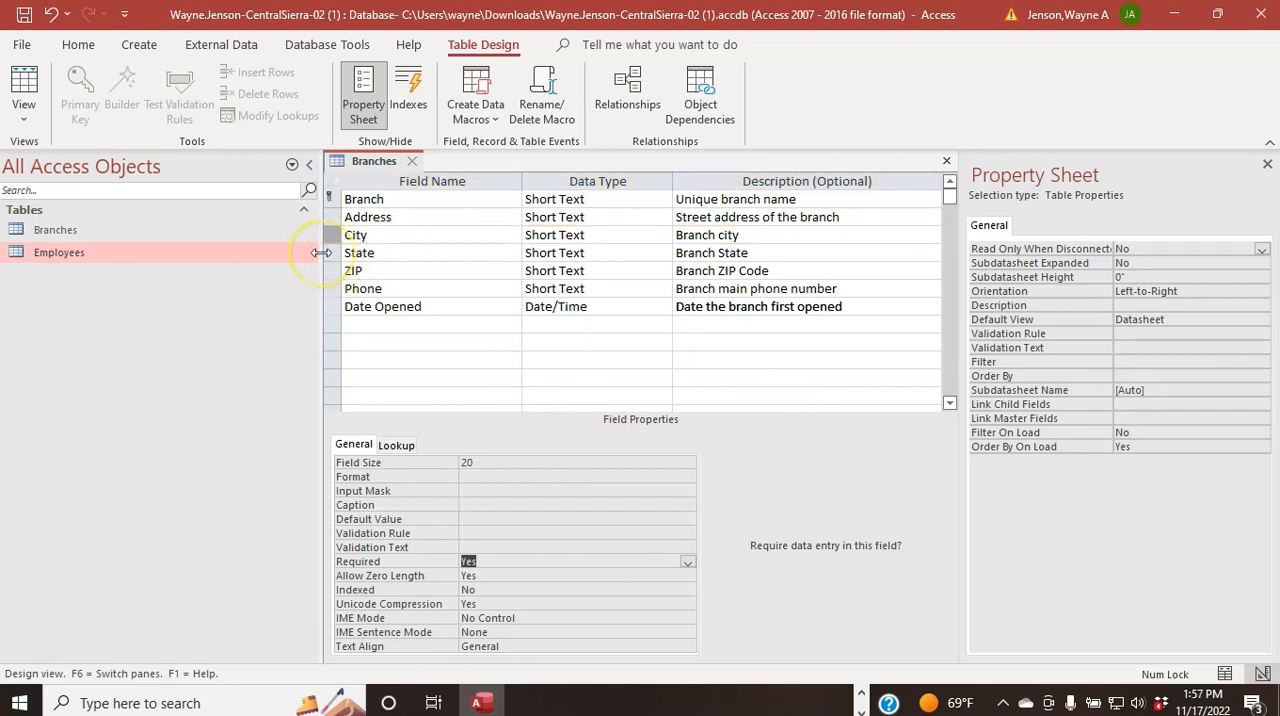
left_click(327, 255)
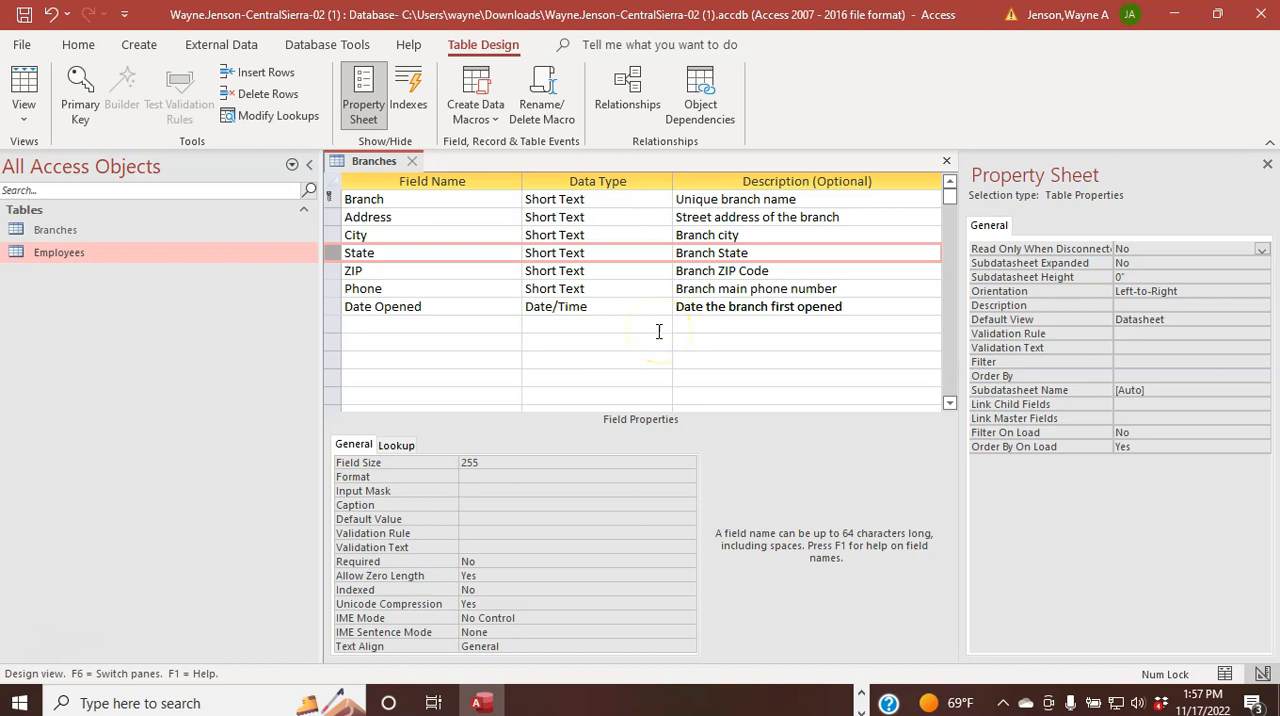
left_click(479, 462)
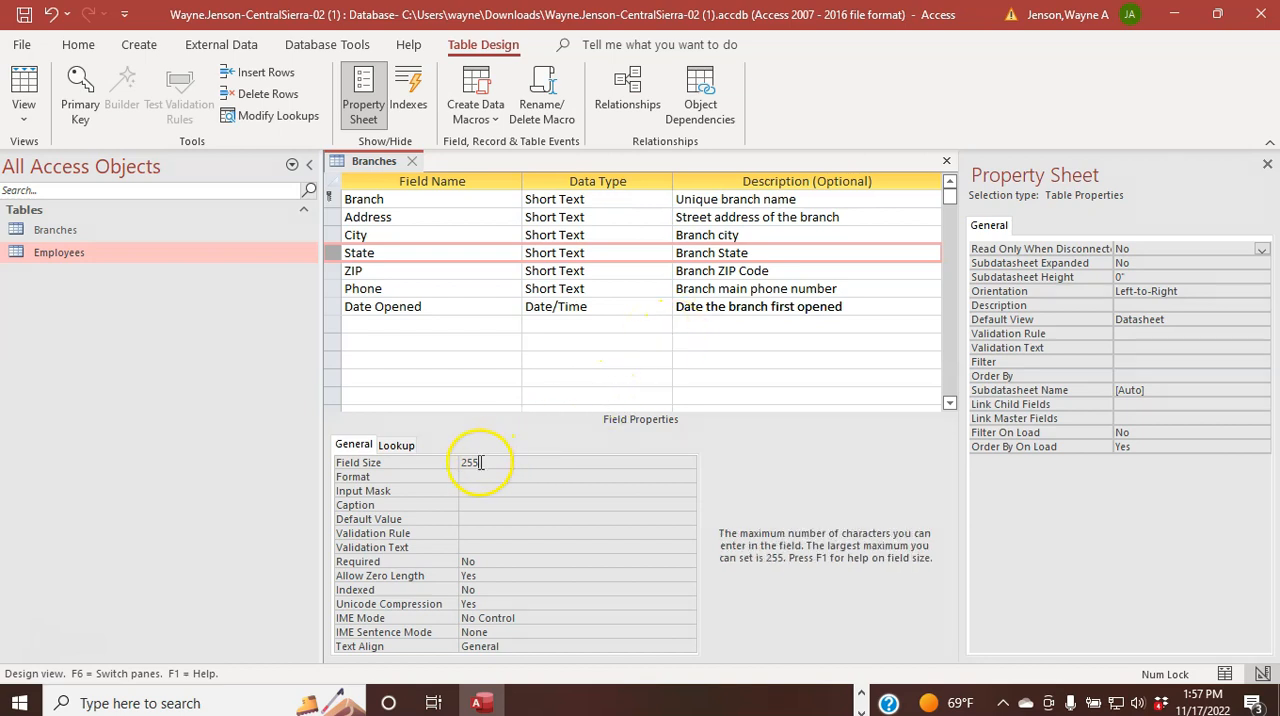
left_click_drag(479, 462, 428, 466)
type("2")
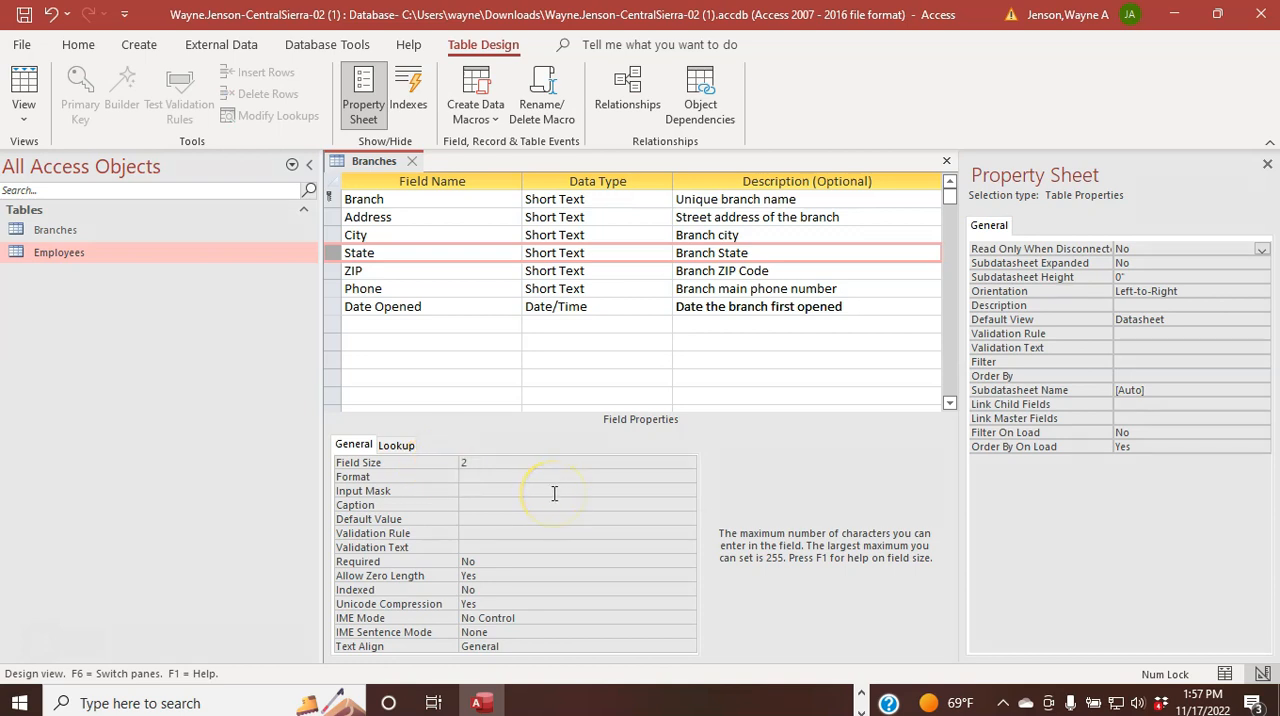
left_click(528, 464)
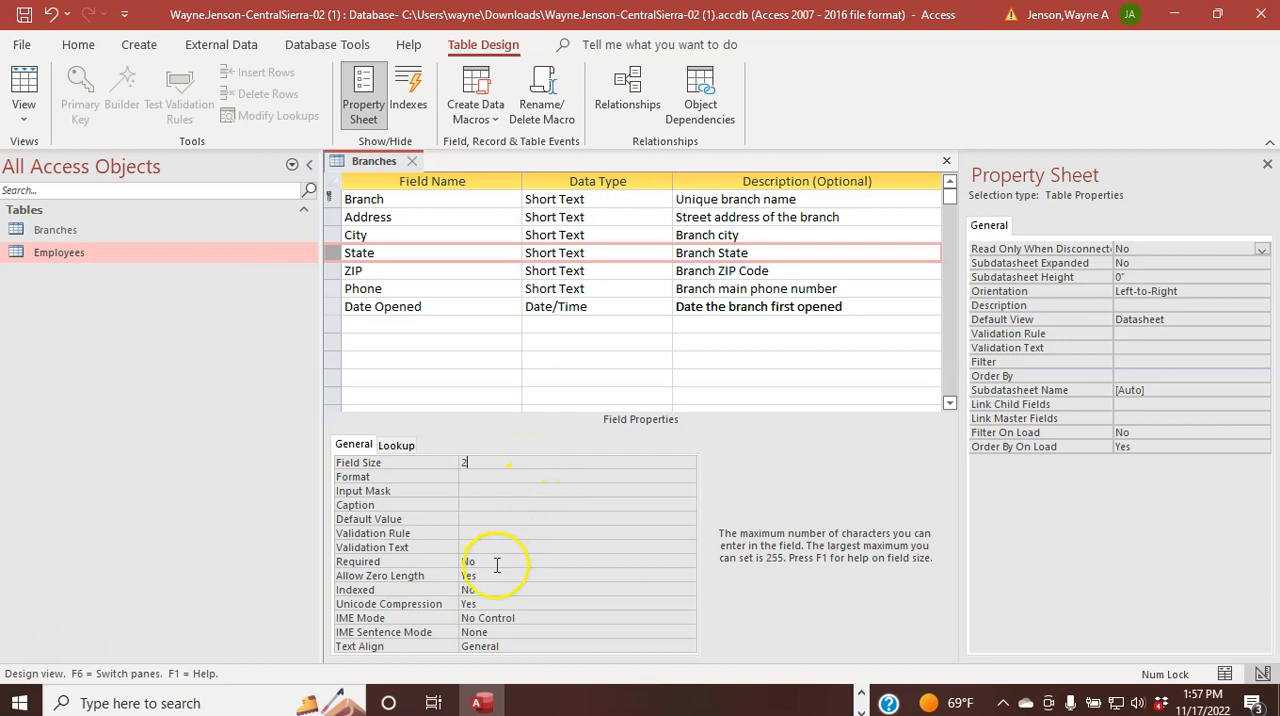
left_click(672, 562)
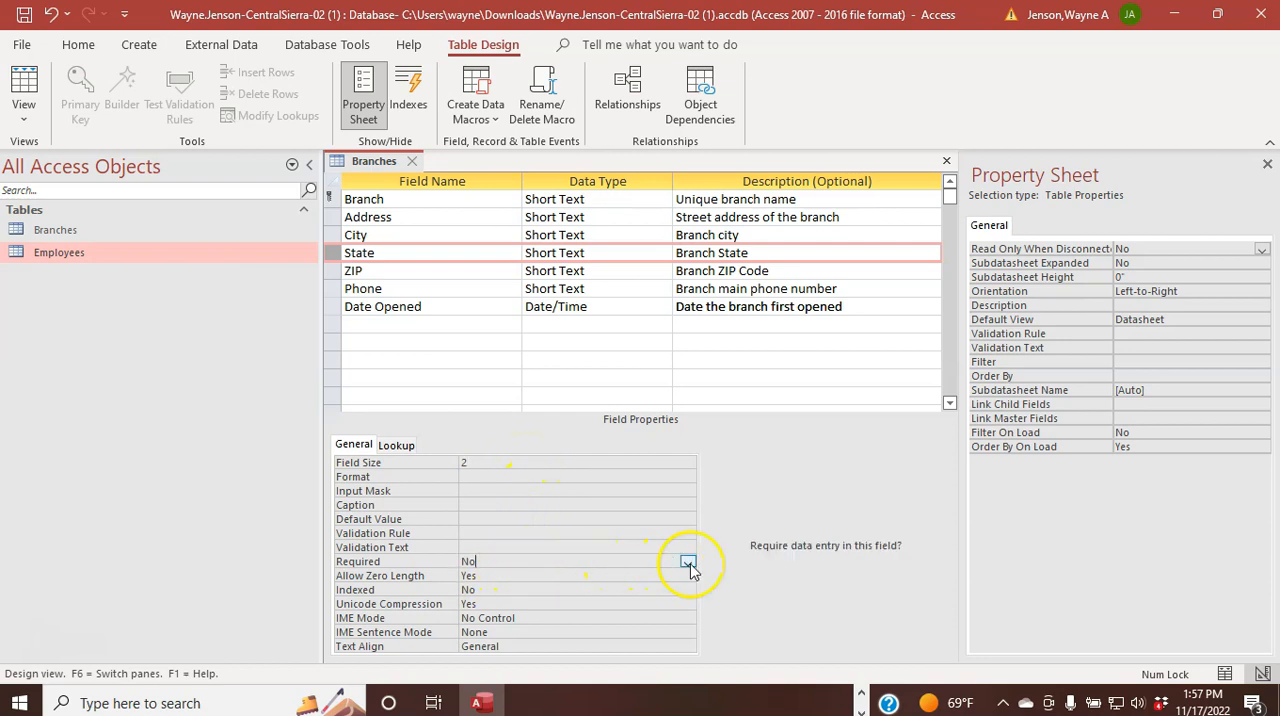
left_click(688, 563)
left_click(663, 576)
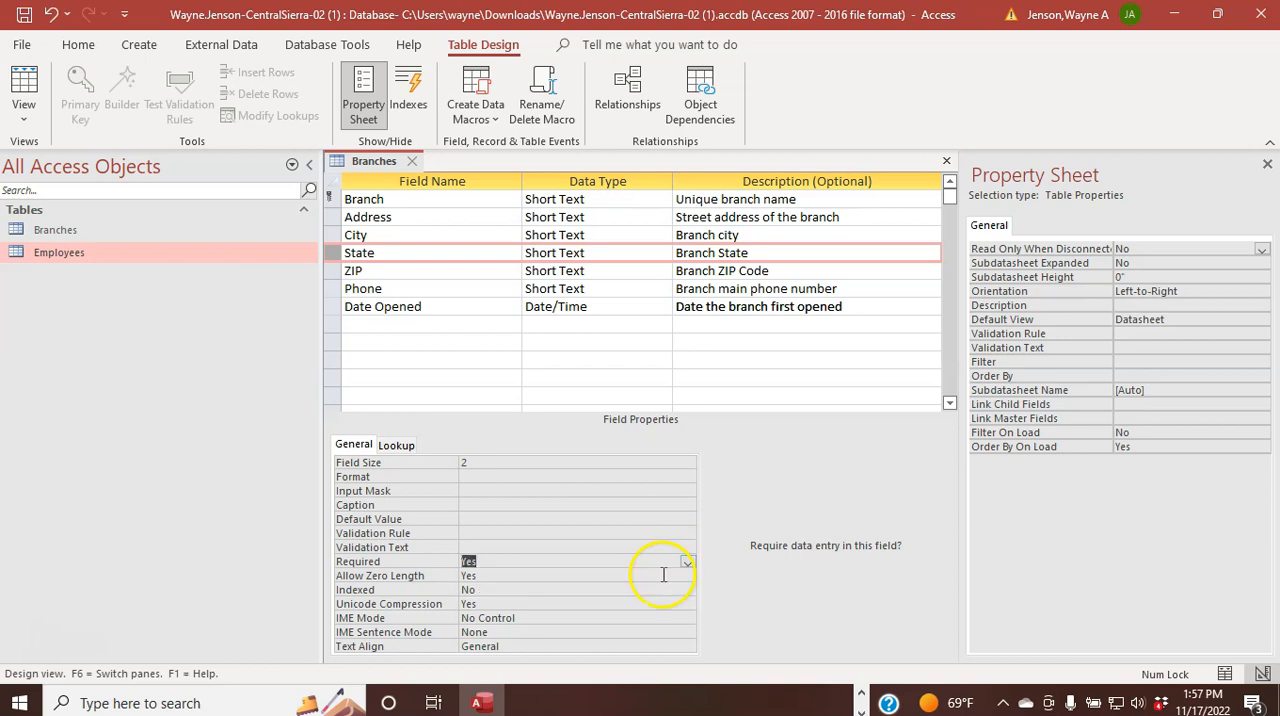
left_click(478, 520)
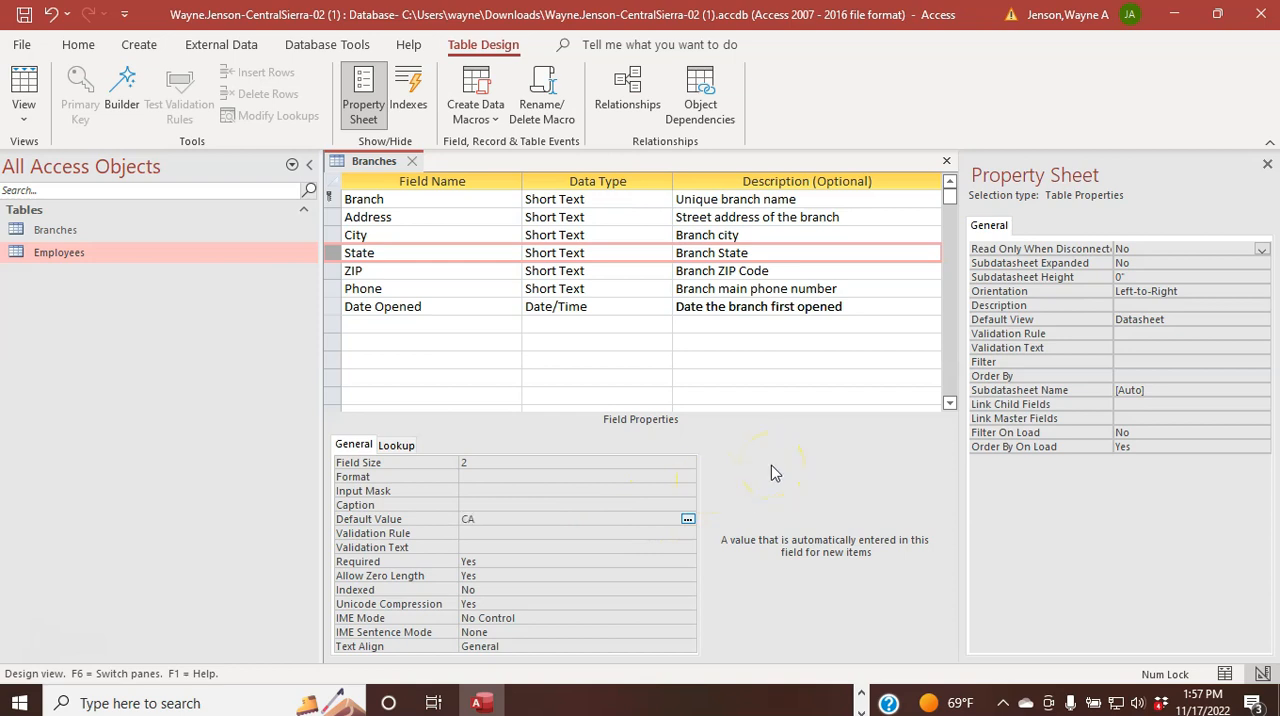
Step: Set the ZIP field's size to 9 and its Required property to Yes
left_click(326, 272)
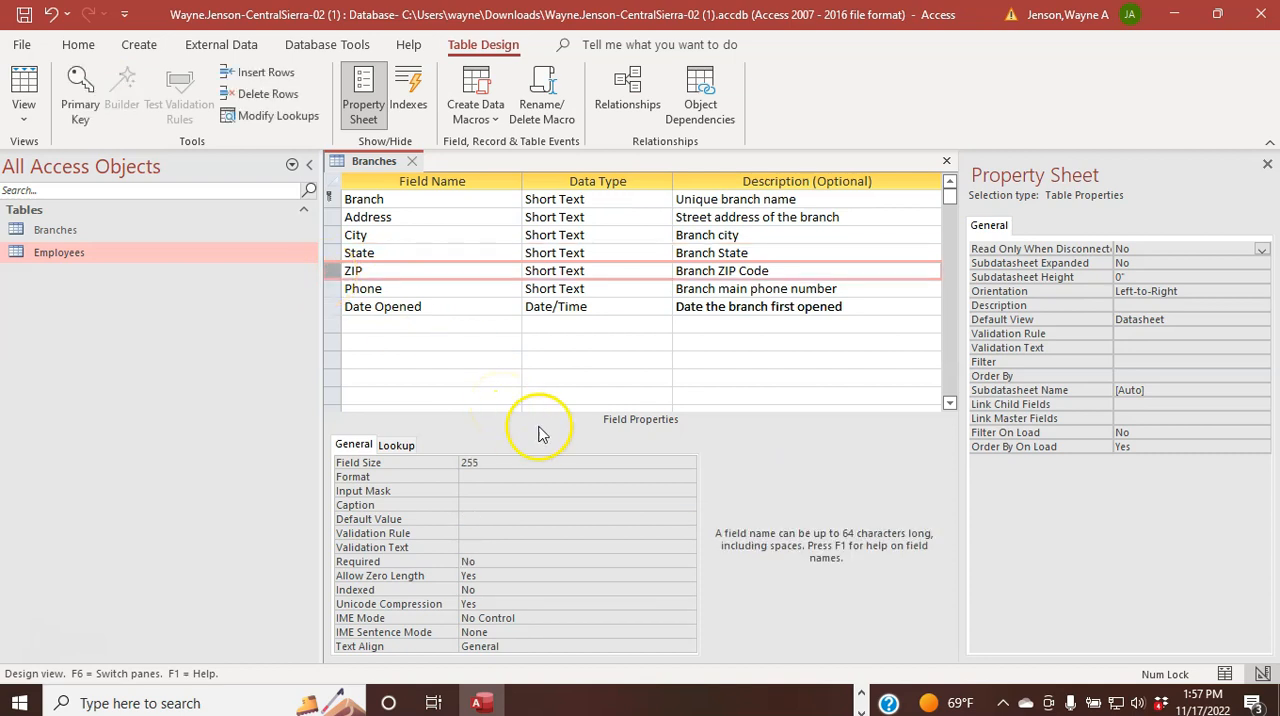
left_click(504, 466)
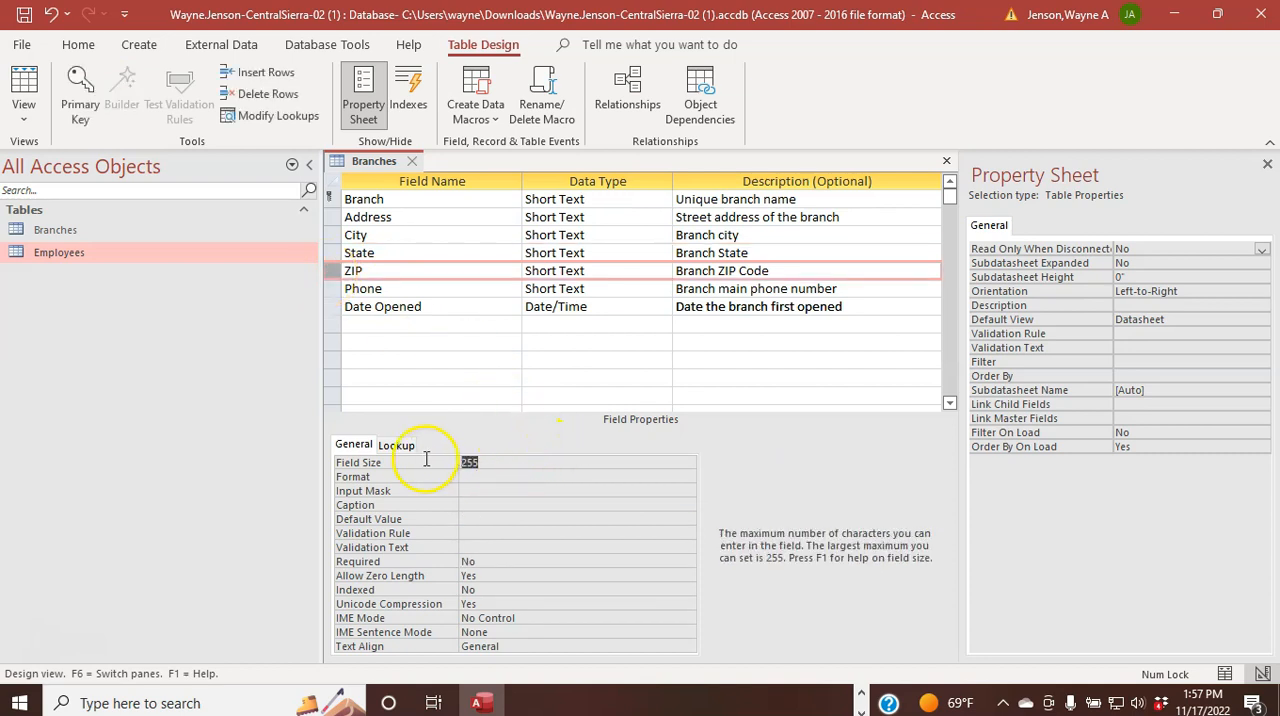
type("9")
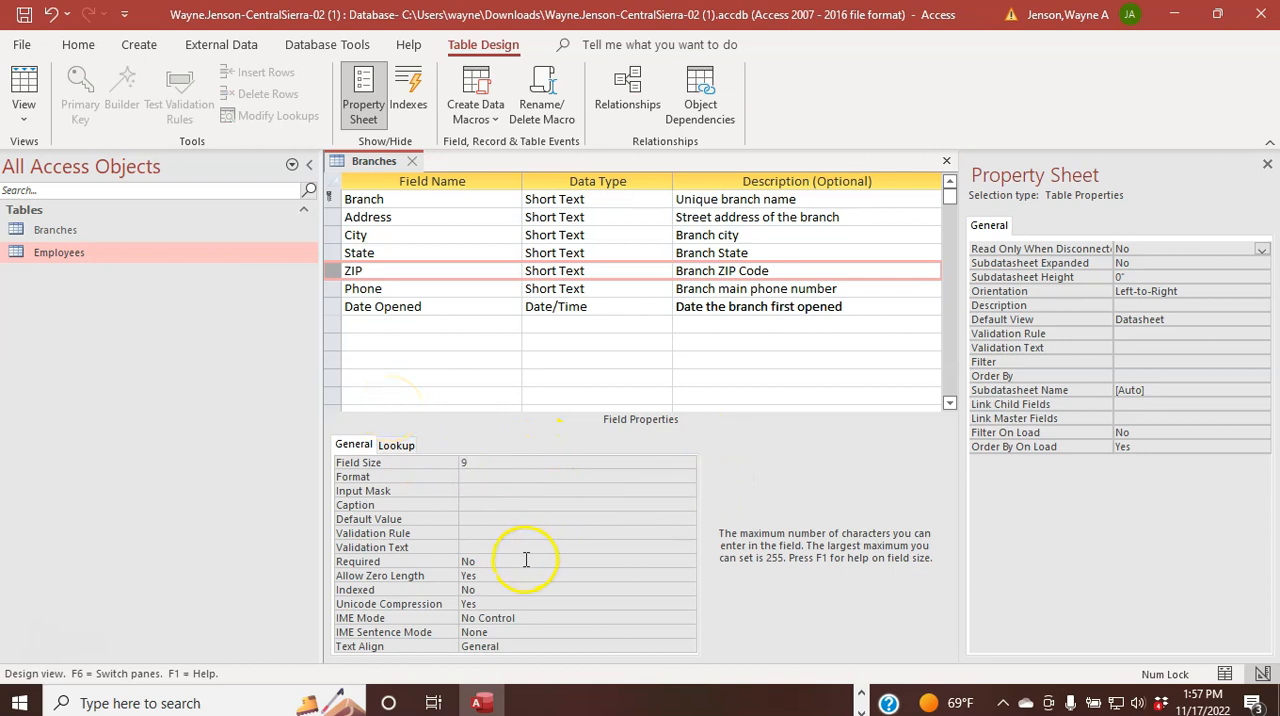
left_click(594, 562)
left_click(686, 562)
left_click(636, 576)
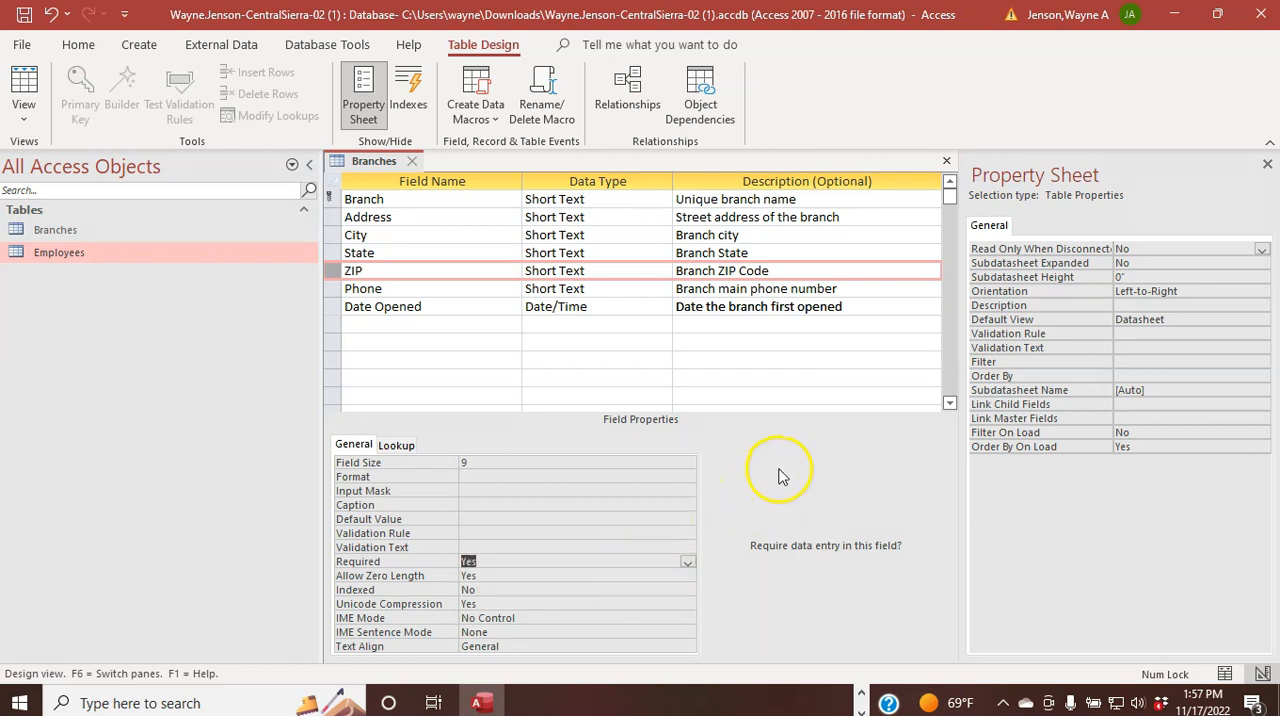
Step: Set the Phone field's size to 10 and its Required property to Yes
left_click(326, 288)
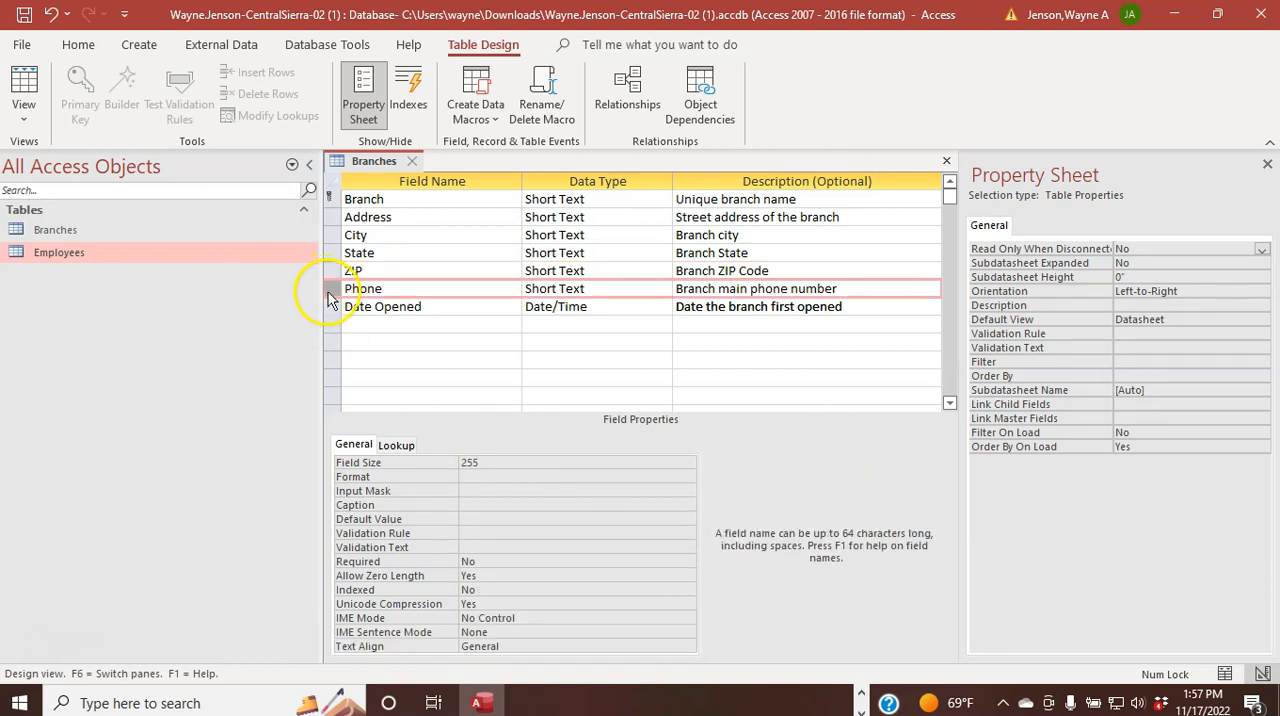
left_click(441, 461)
type("10")
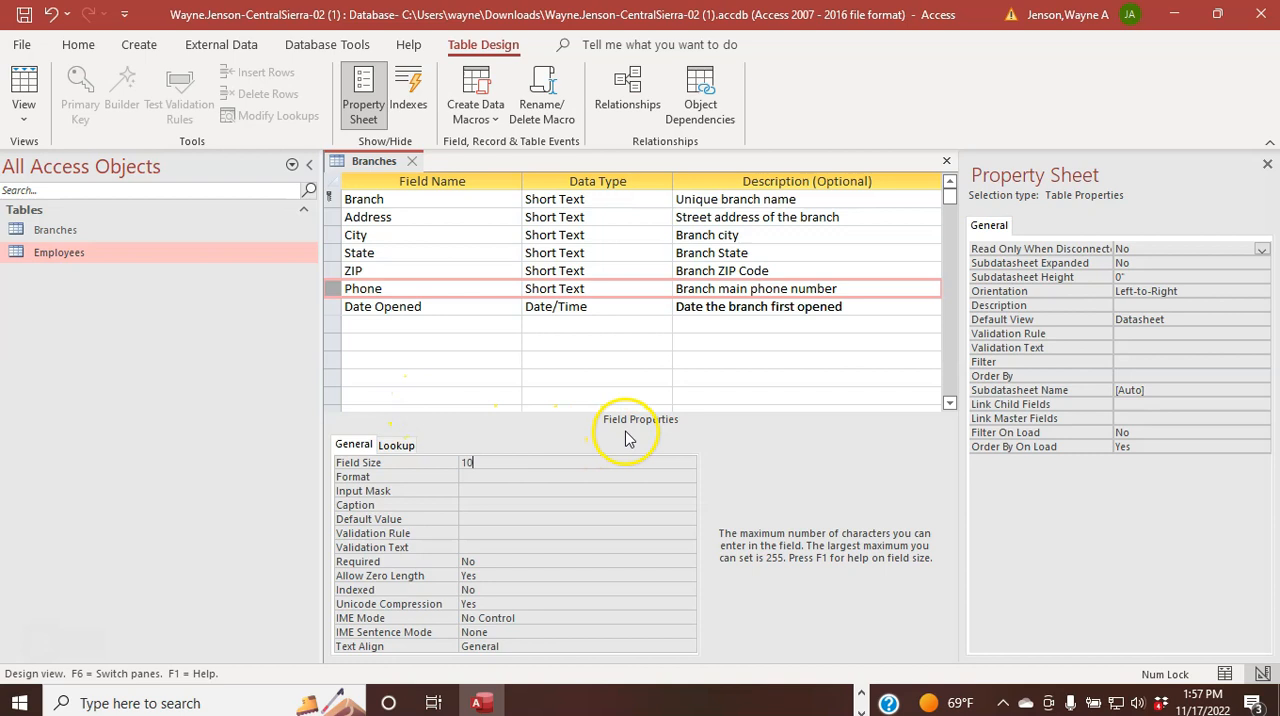
left_click(678, 560)
left_click(686, 561)
left_click(651, 576)
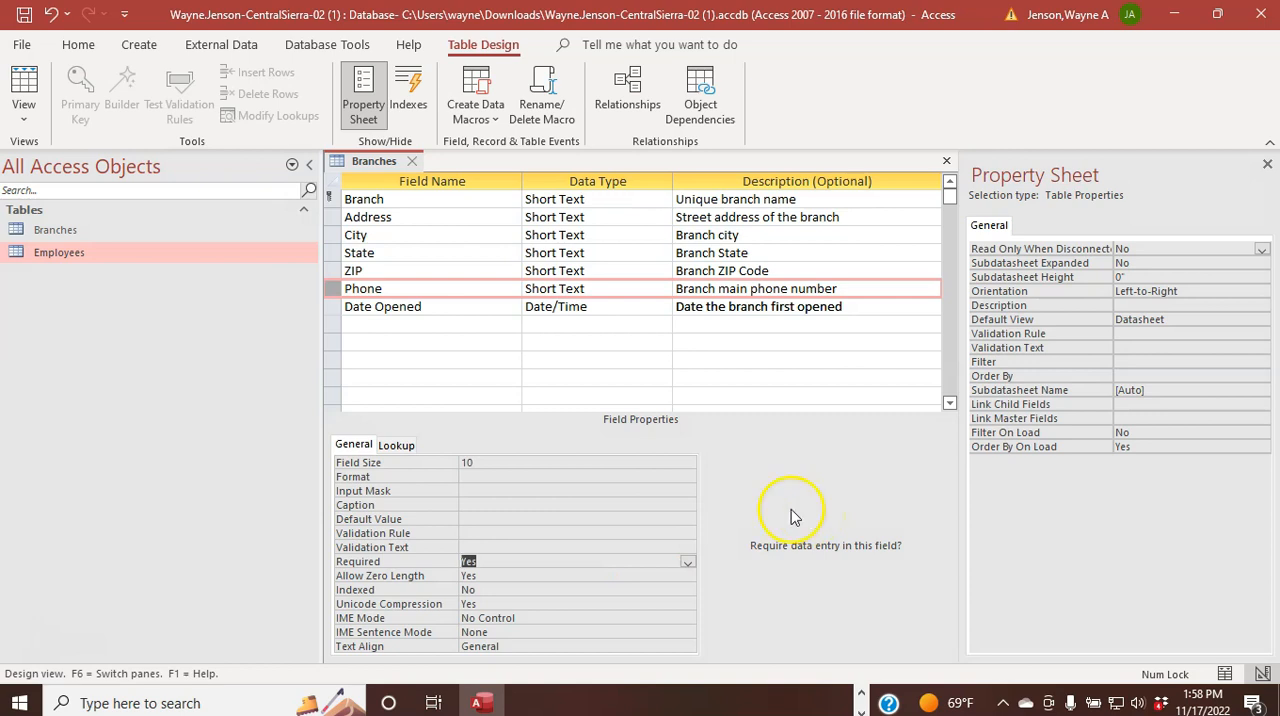
Step: Apply the Medium Date format to the Date Opened field and save the Branches table
left_click(330, 306)
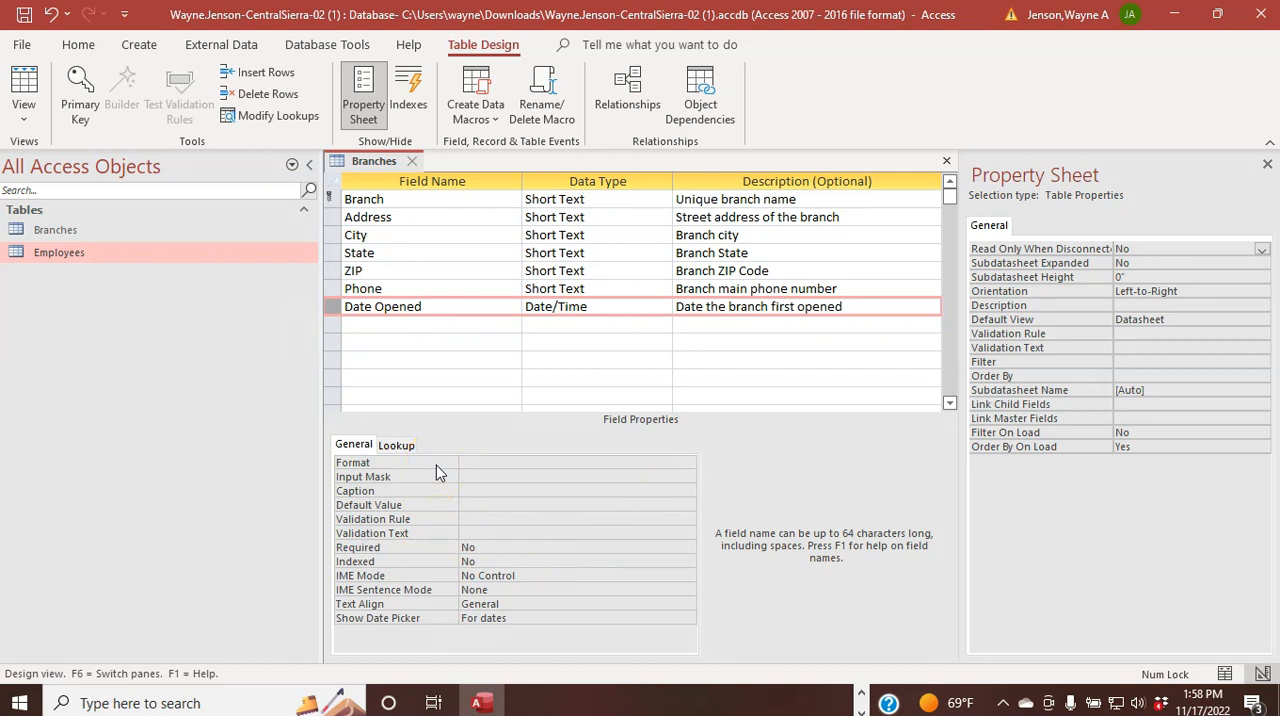
left_click(523, 470)
left_click(516, 461)
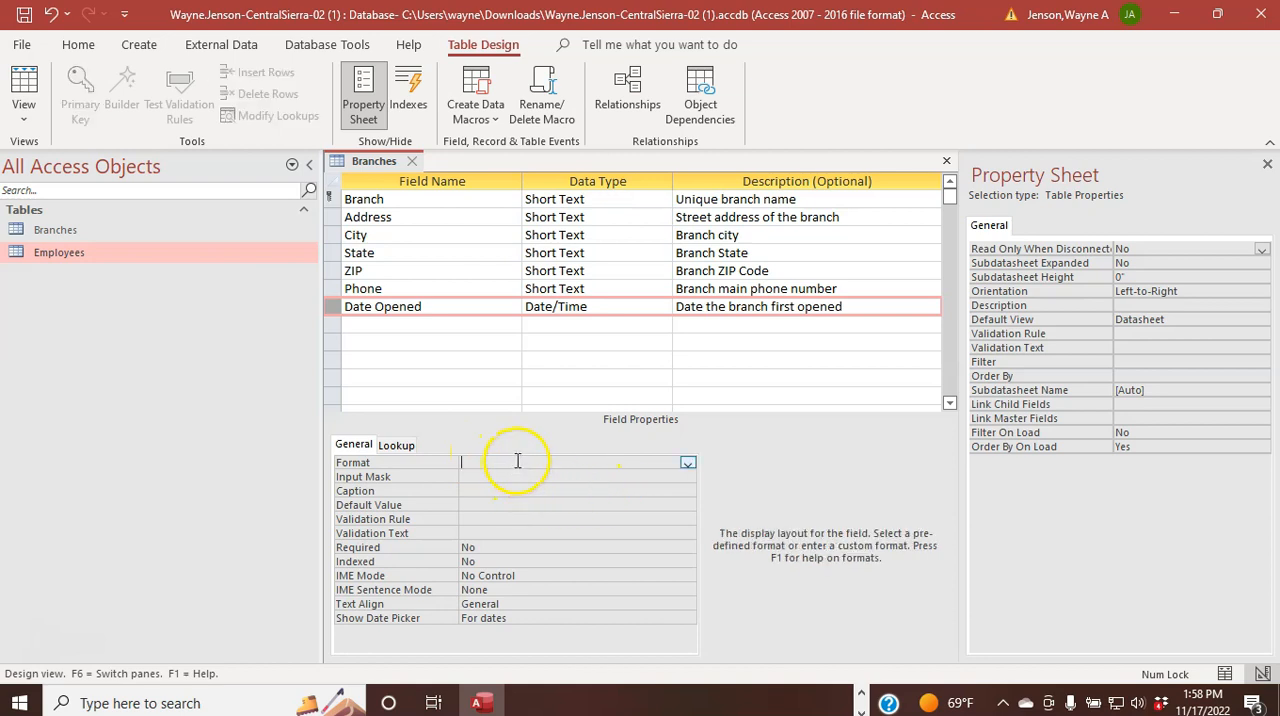
left_click(687, 465)
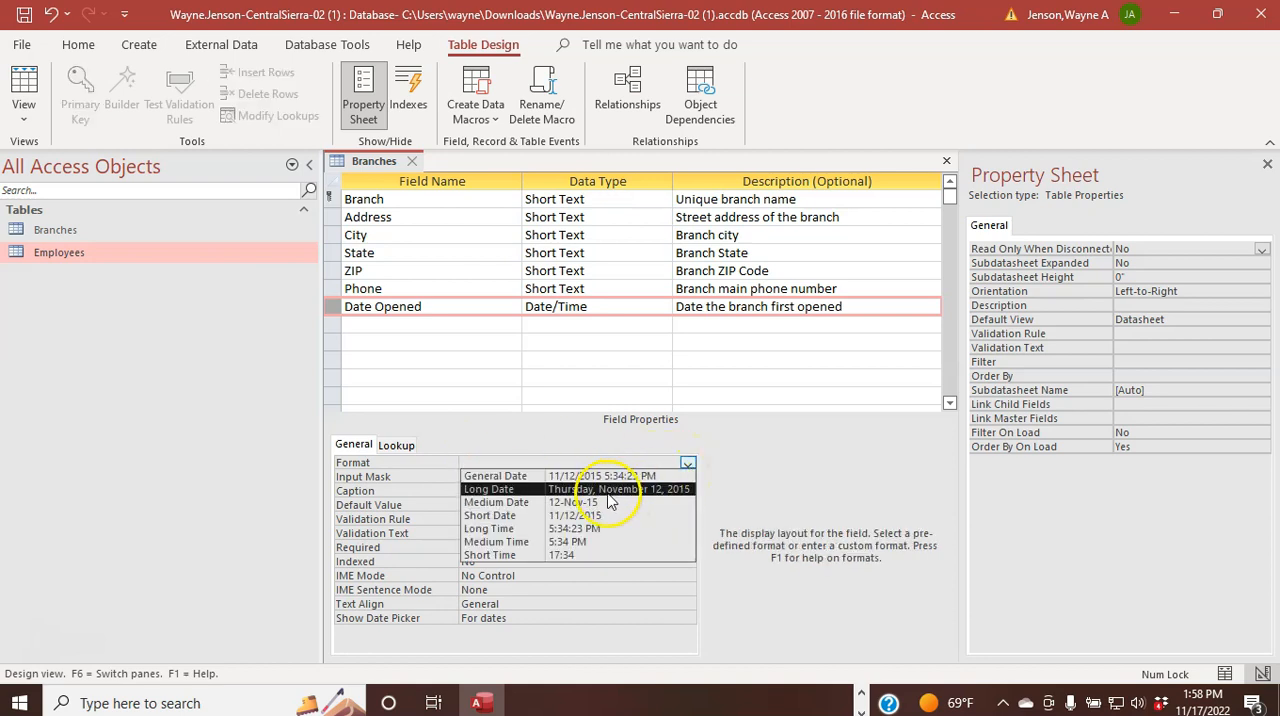
left_click(604, 502)
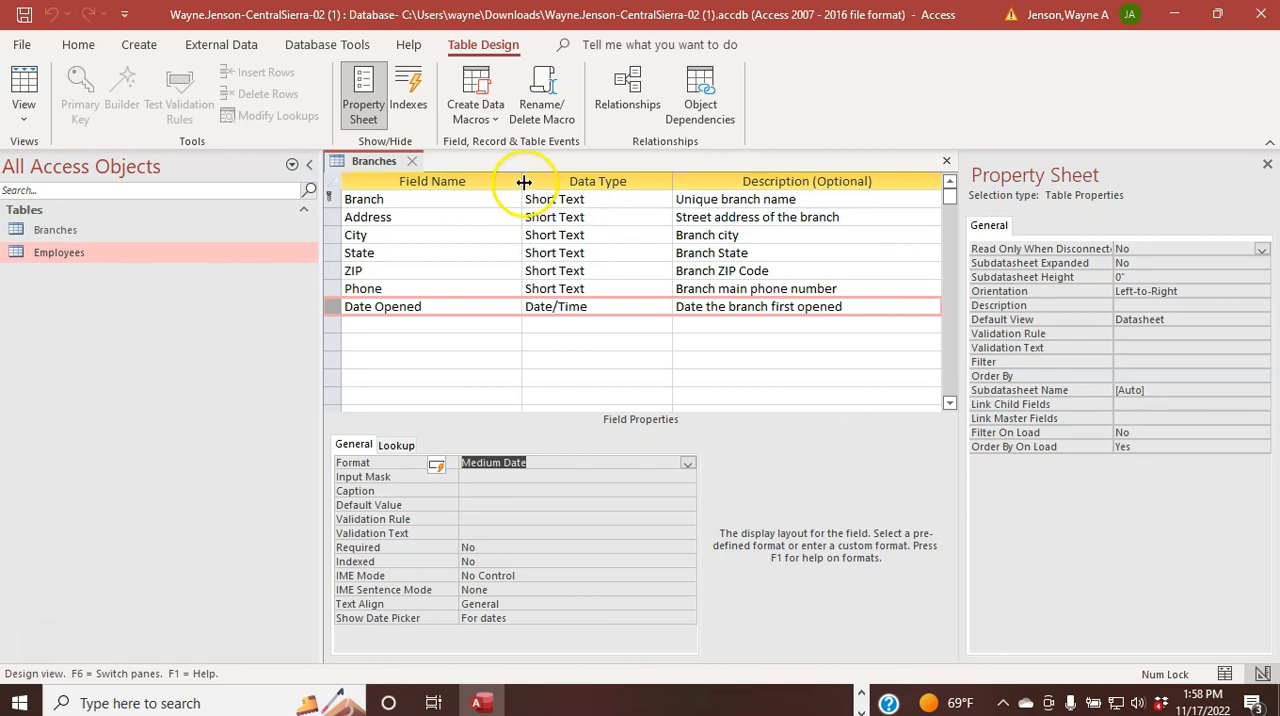
right_click(370, 164)
left_click(392, 174)
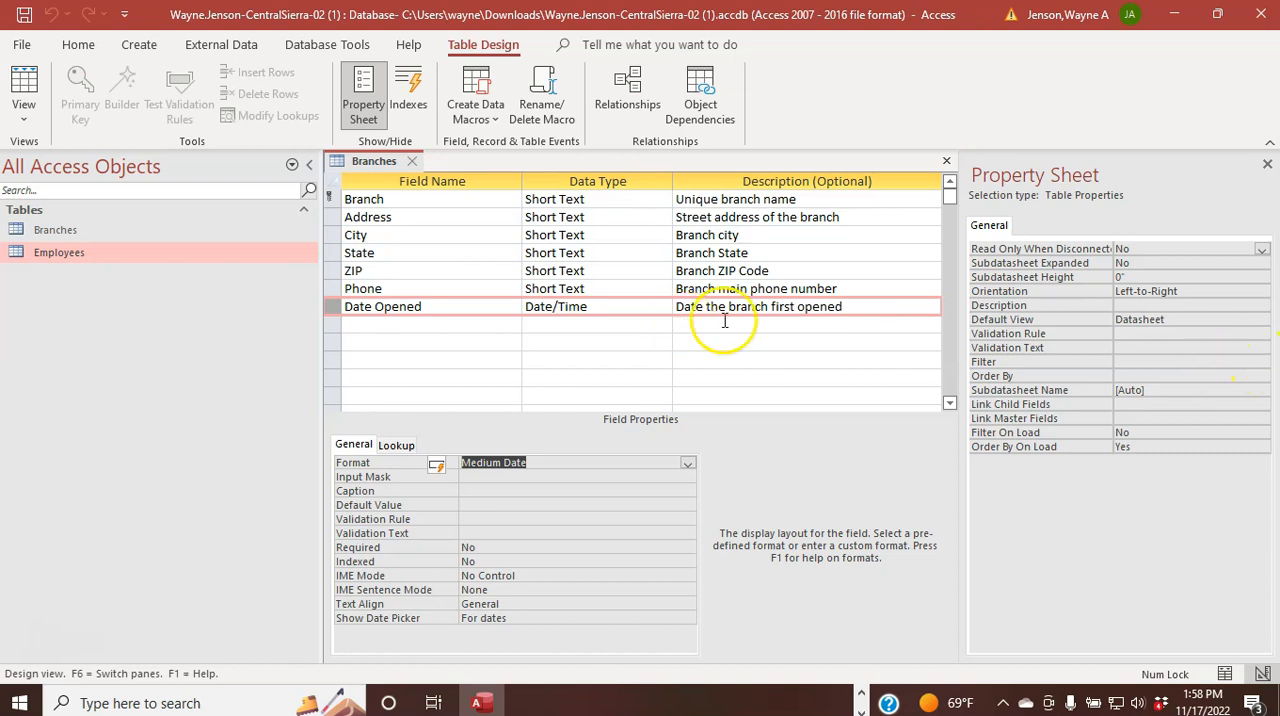
Step: Add the Zip Code input mask to the ZIP field with the Input Mask Wizard, storing the data without the symbols
left_click(348, 271)
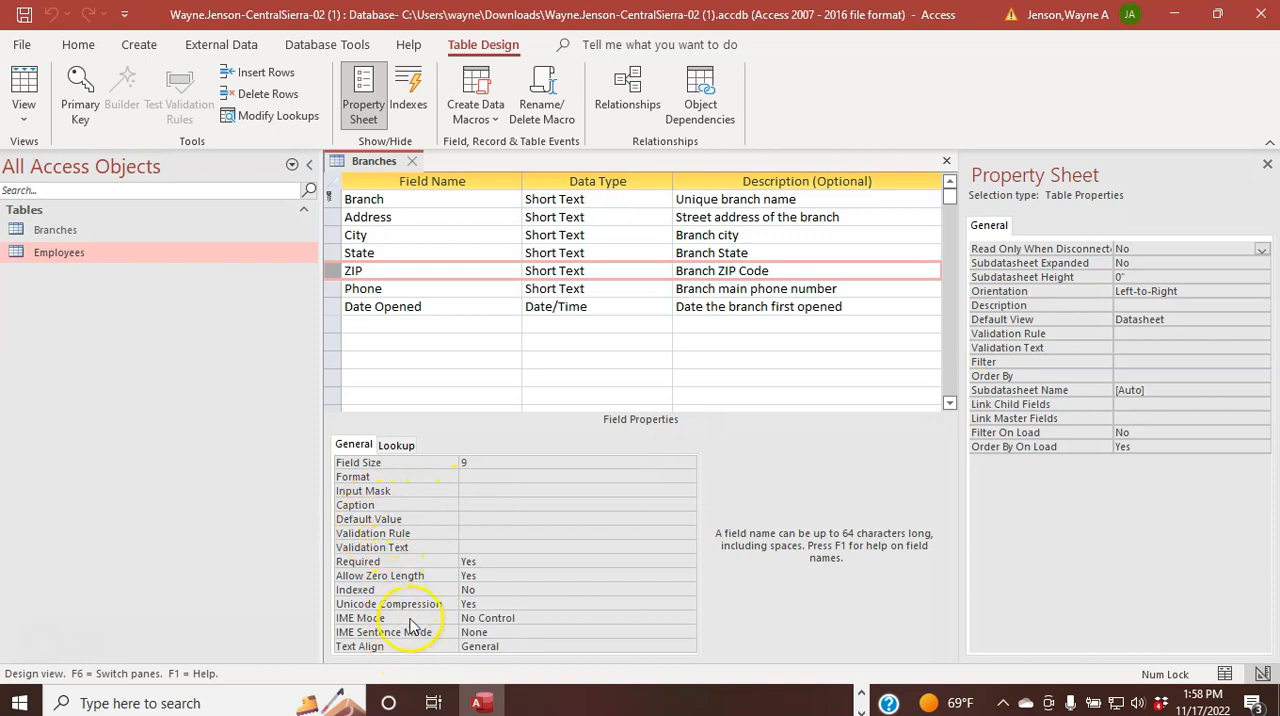
left_click(576, 489)
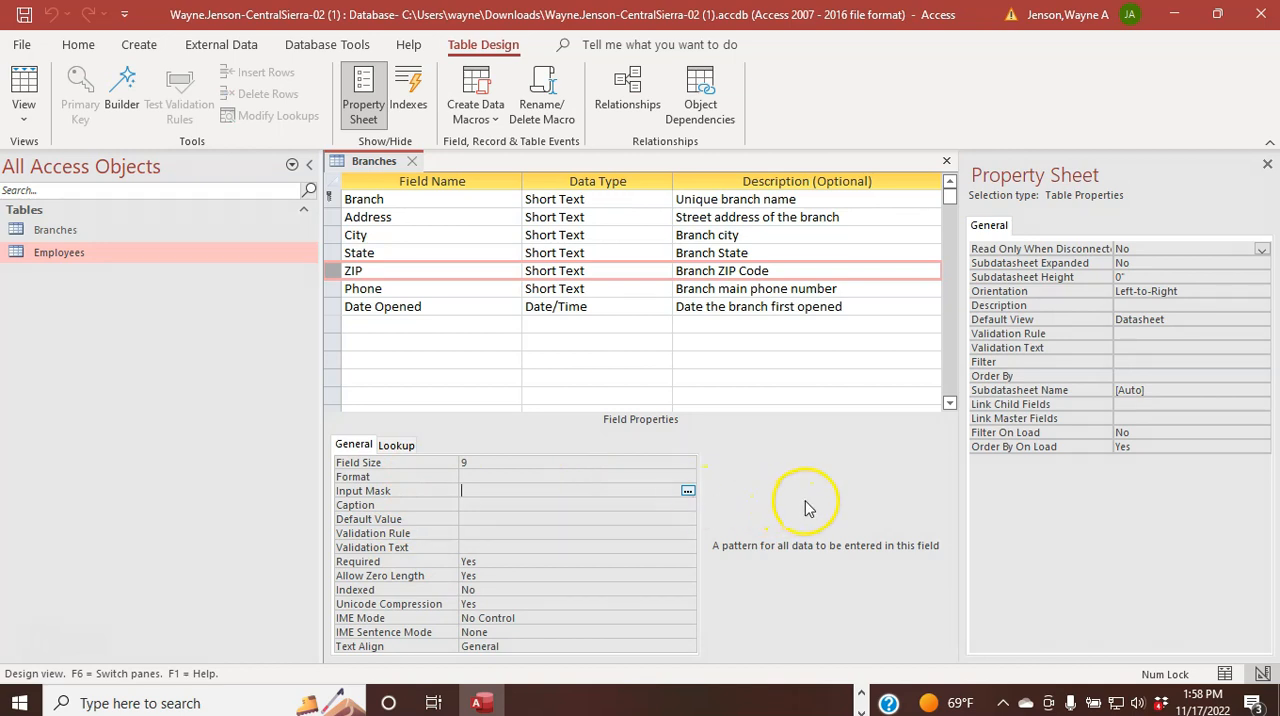
left_click(688, 493)
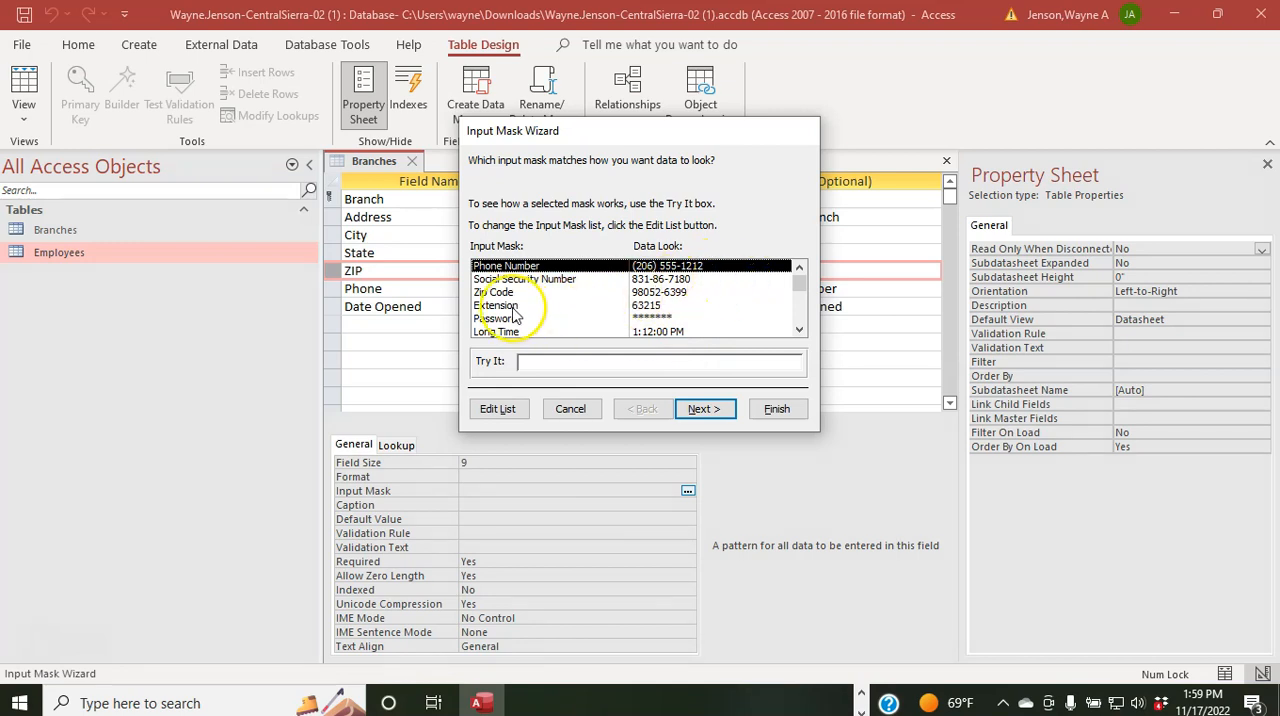
left_click(500, 294)
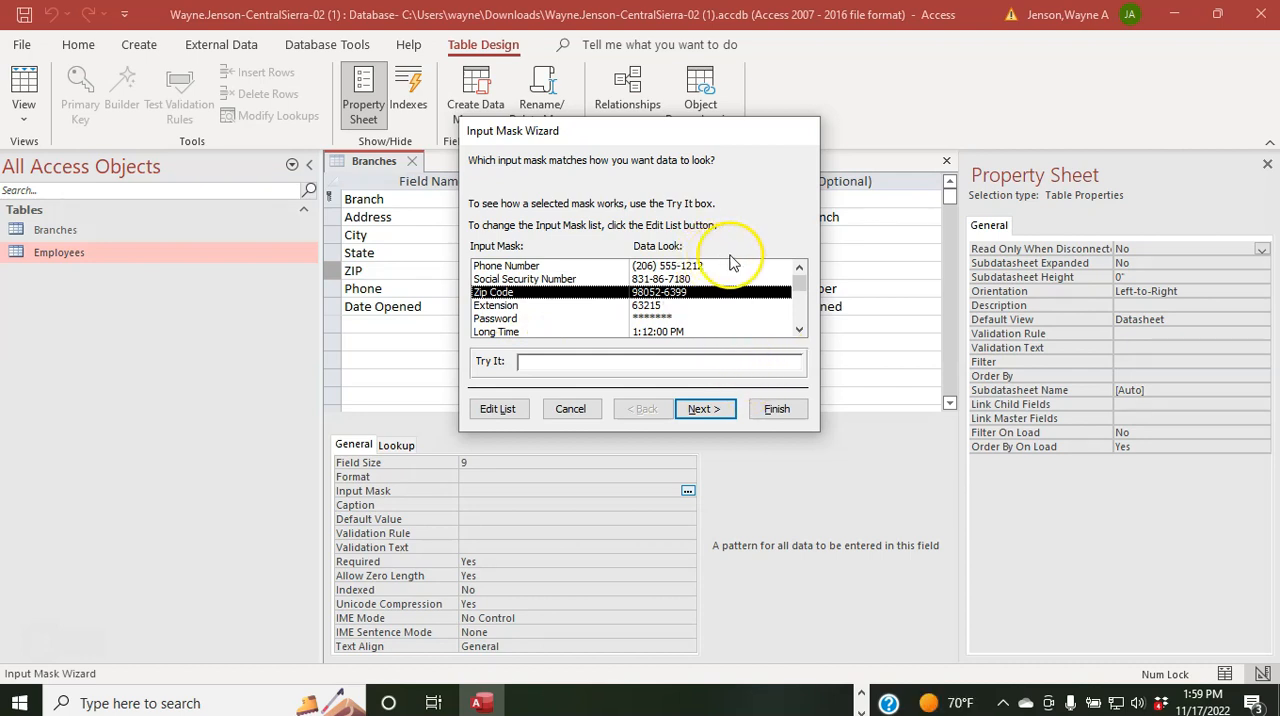
left_click(710, 409)
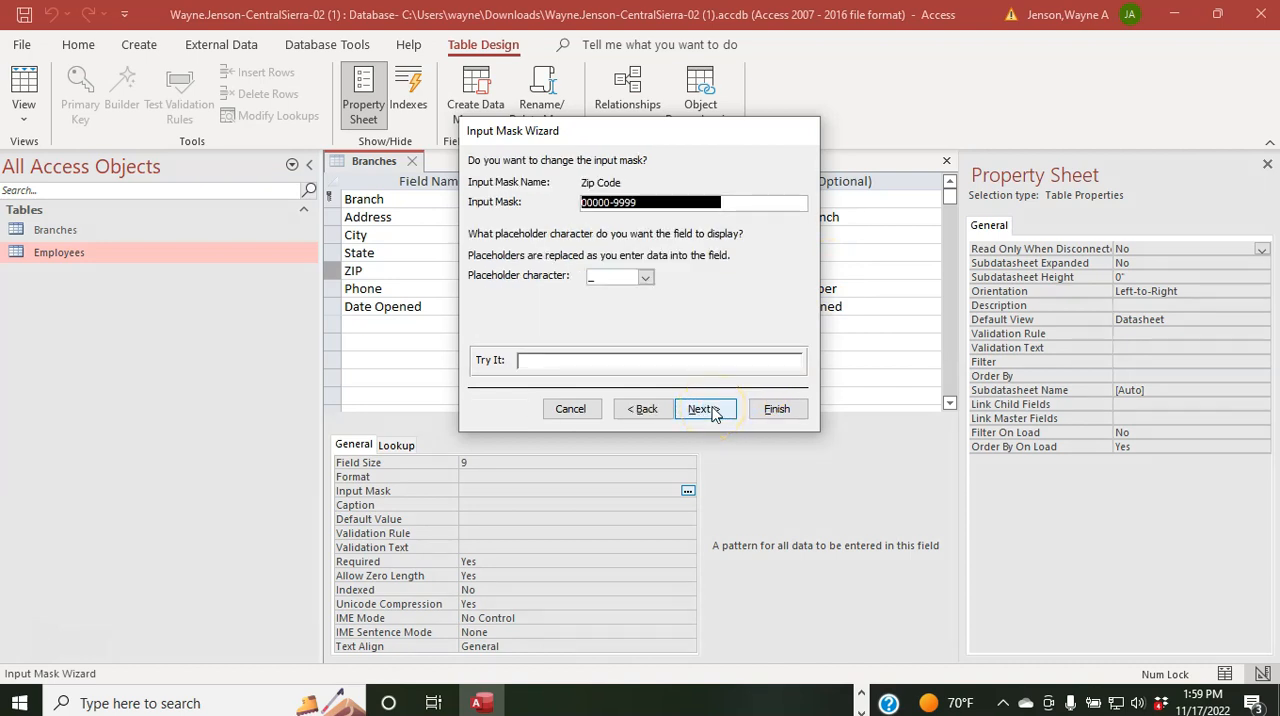
left_click(705, 410)
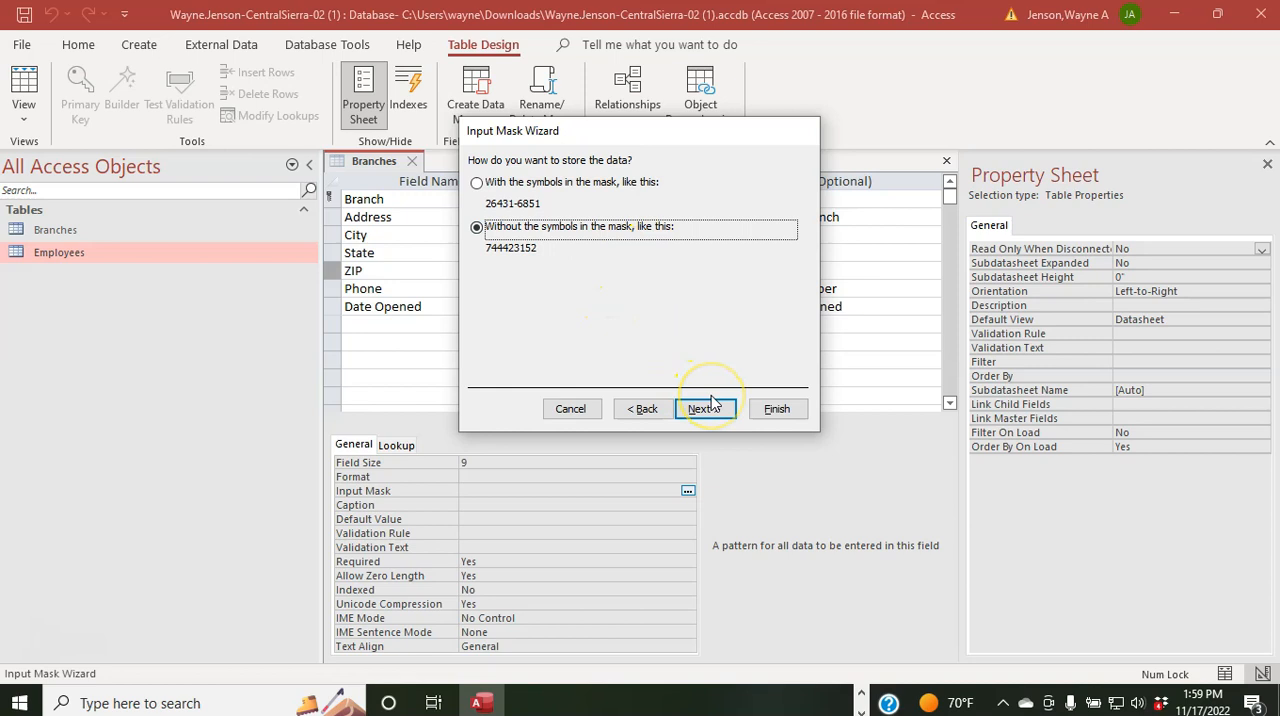
left_click(775, 408)
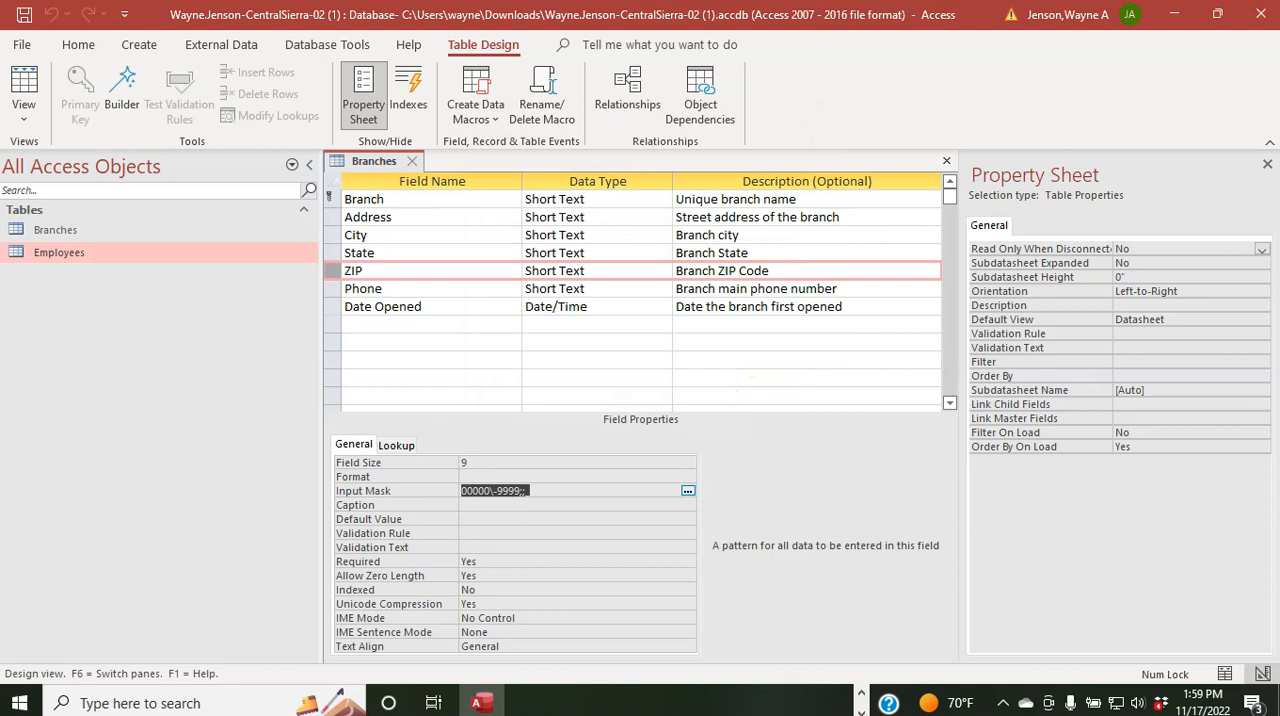
key("Right")
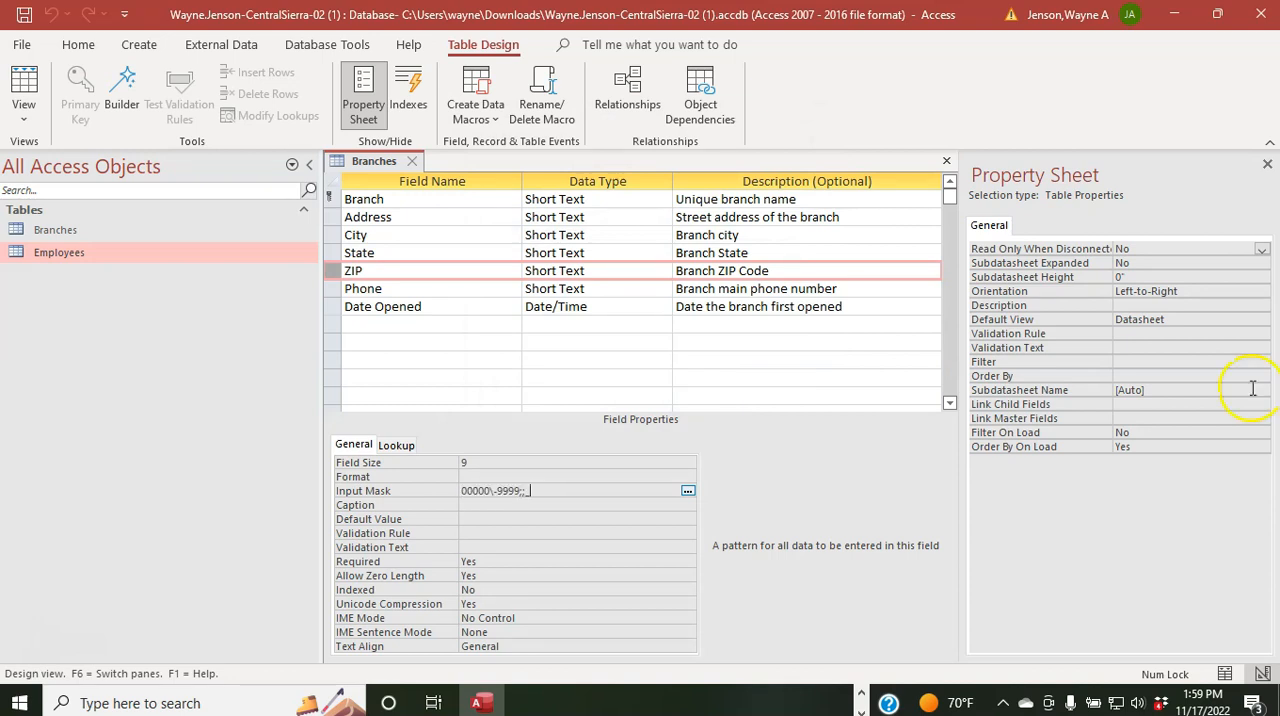
Step: Save the Branches table with the ZIP field's input mask
left_click(391, 160)
right_click(391, 160)
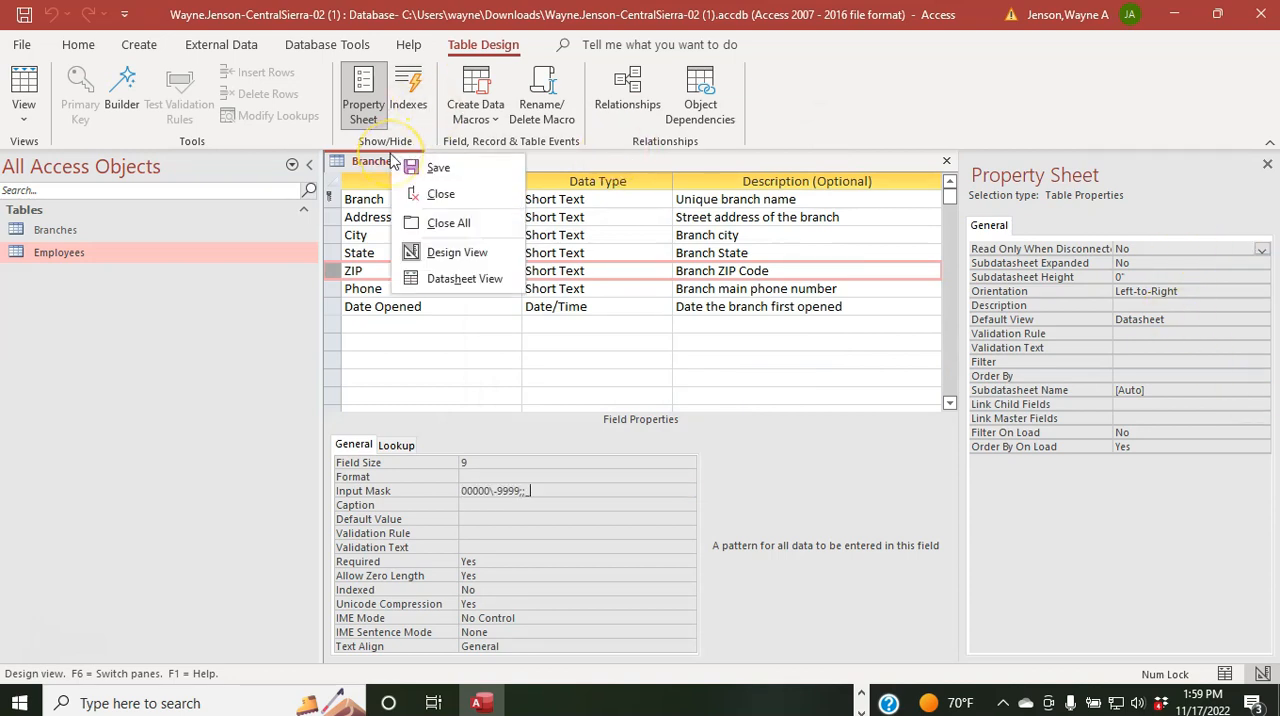
left_click(418, 166)
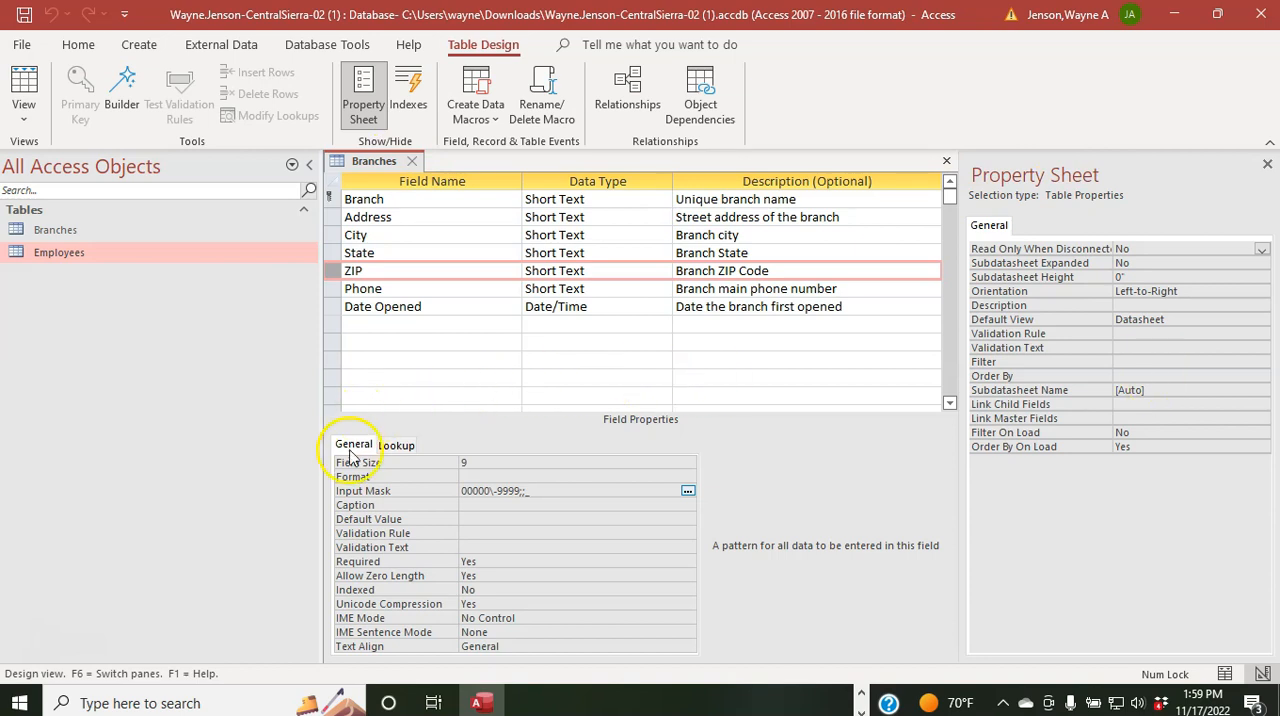
Step: Add the Phone Number input mask to the Phone field with the Input Mask Wizard, storing the data without the symbols
left_click(335, 292)
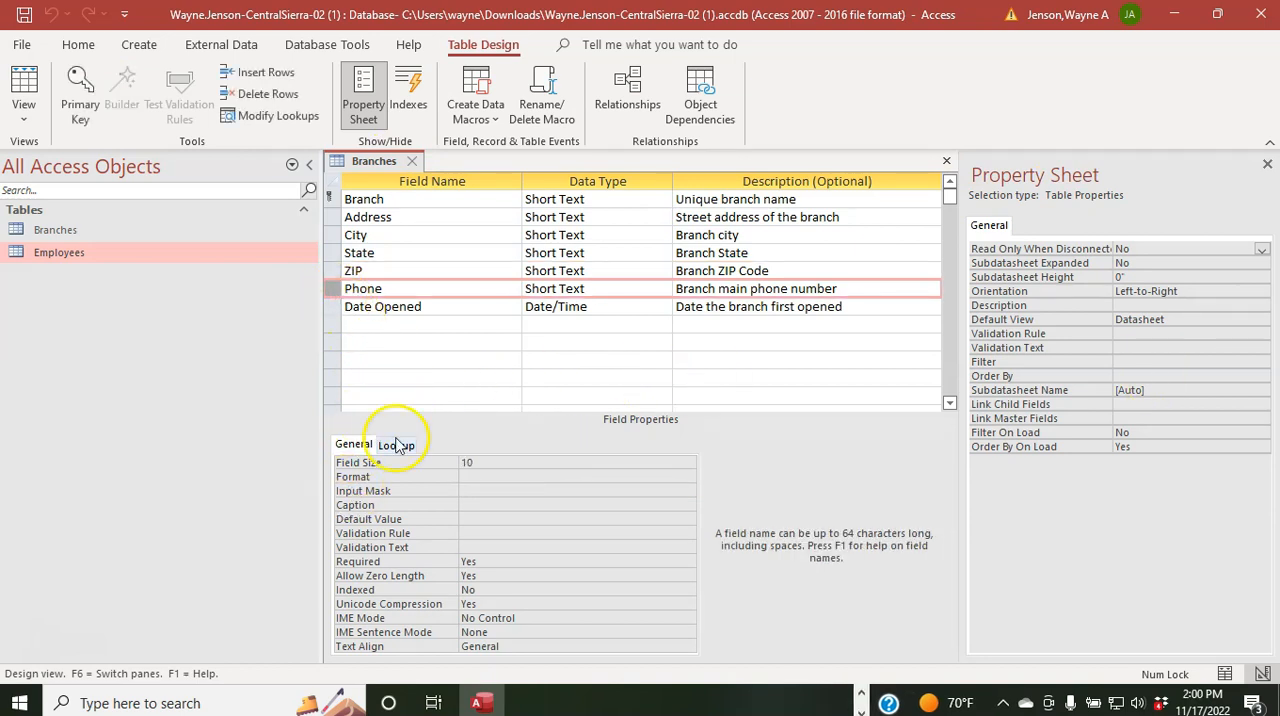
left_click(471, 491)
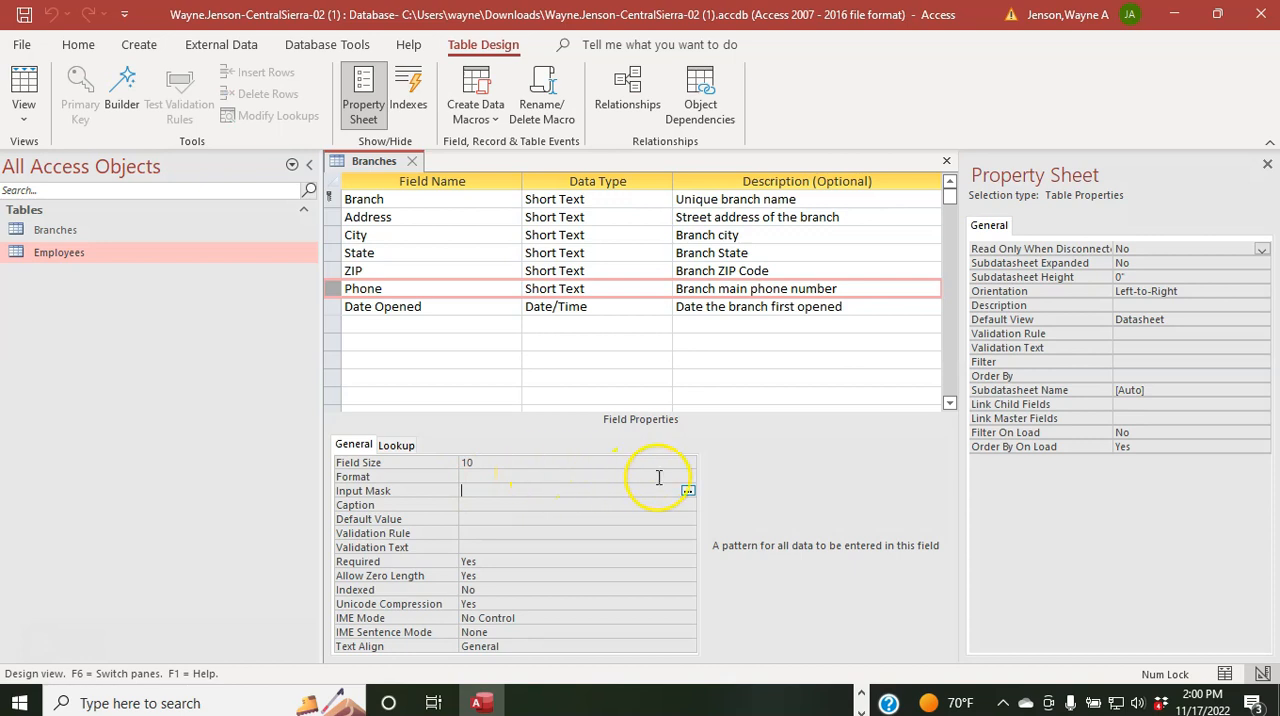
left_click(688, 491)
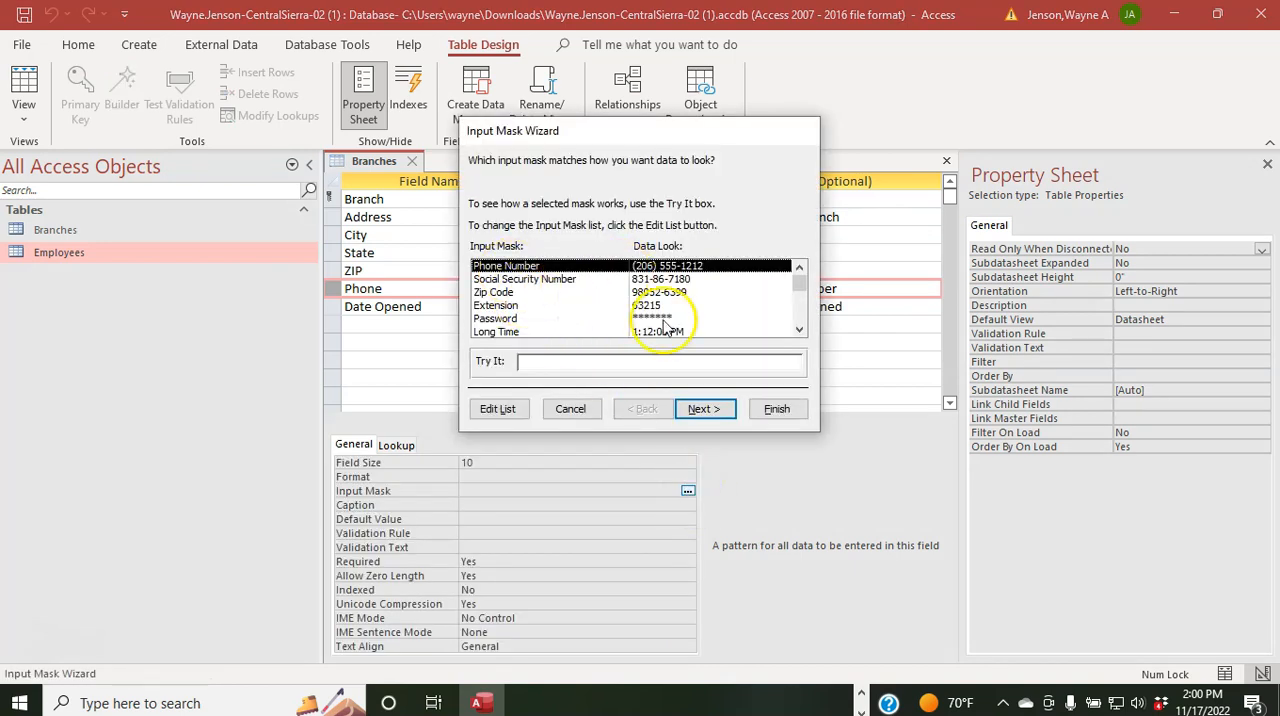
left_click(703, 409)
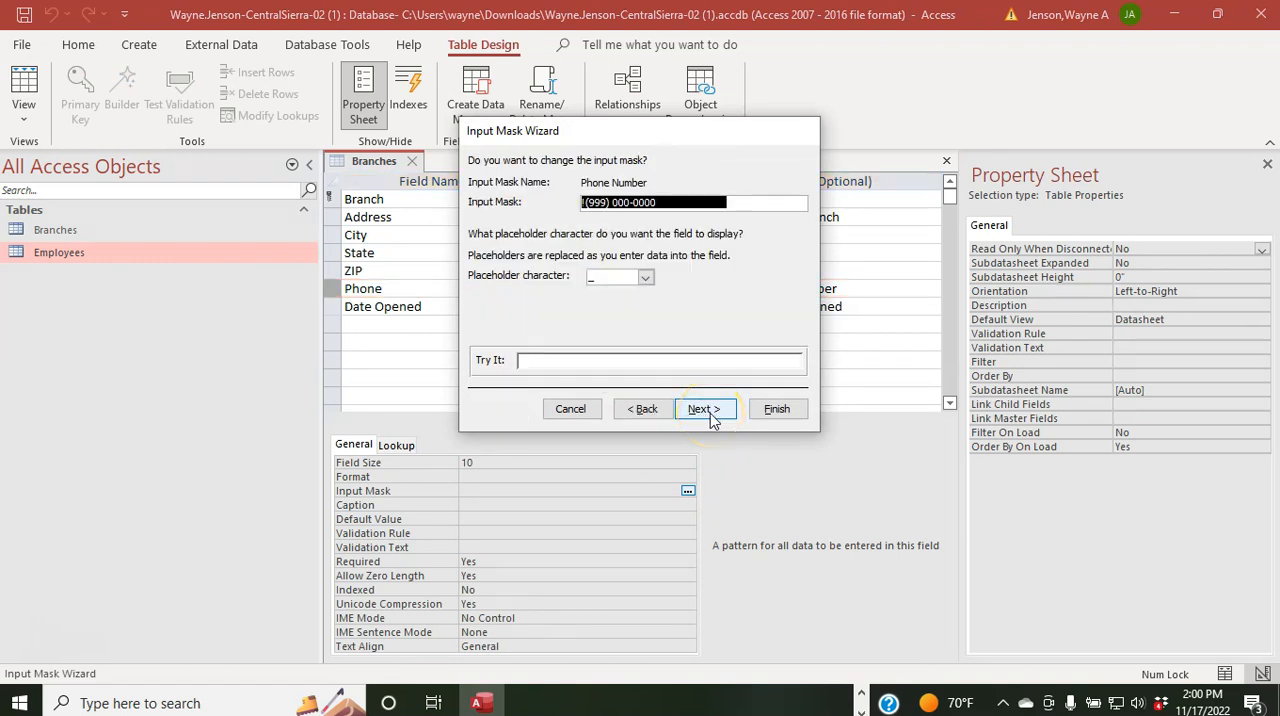
left_click(706, 412)
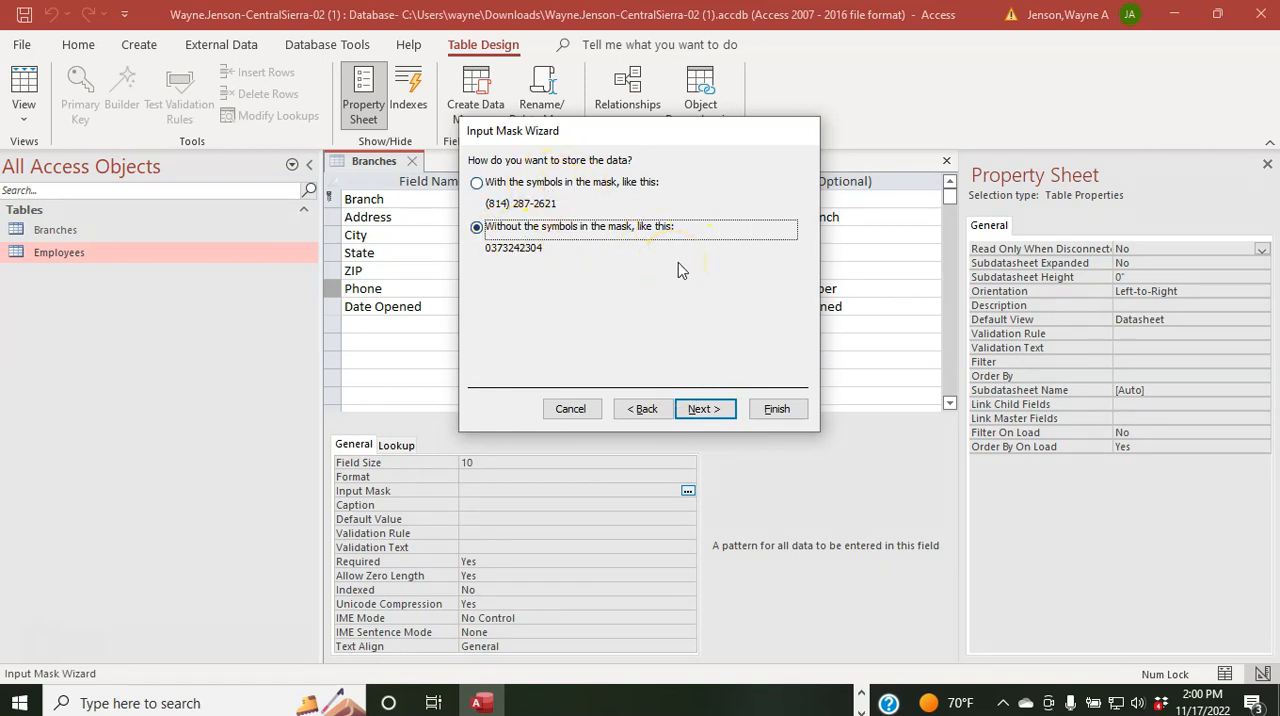
left_click(777, 409)
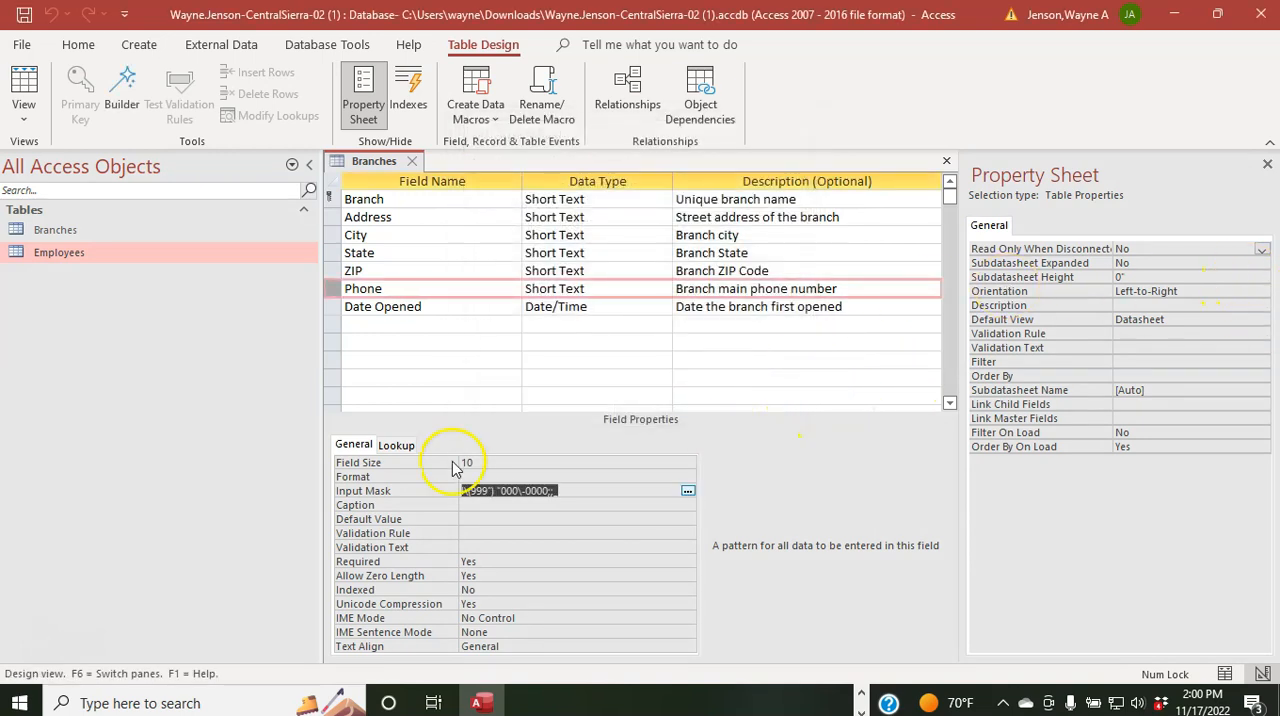
Step: Switch the Branches table to Datasheet View
right_click(385, 162)
key("Escape")
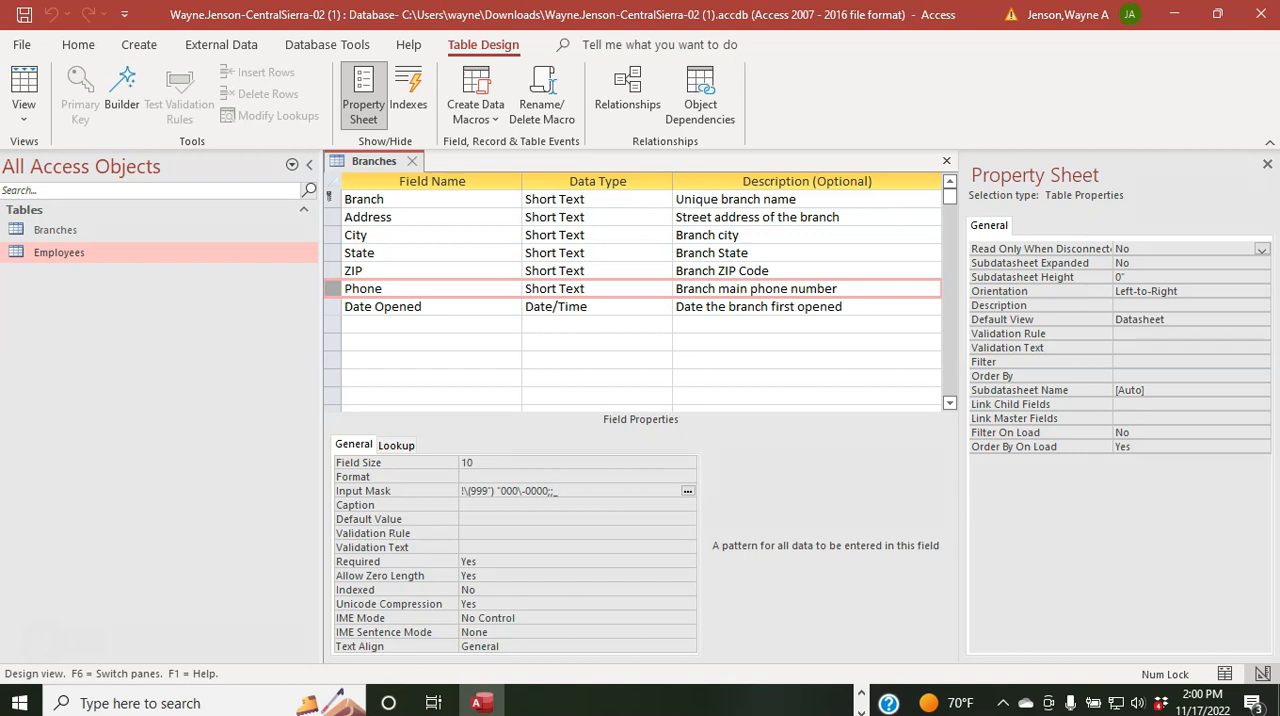
right_click(363, 166)
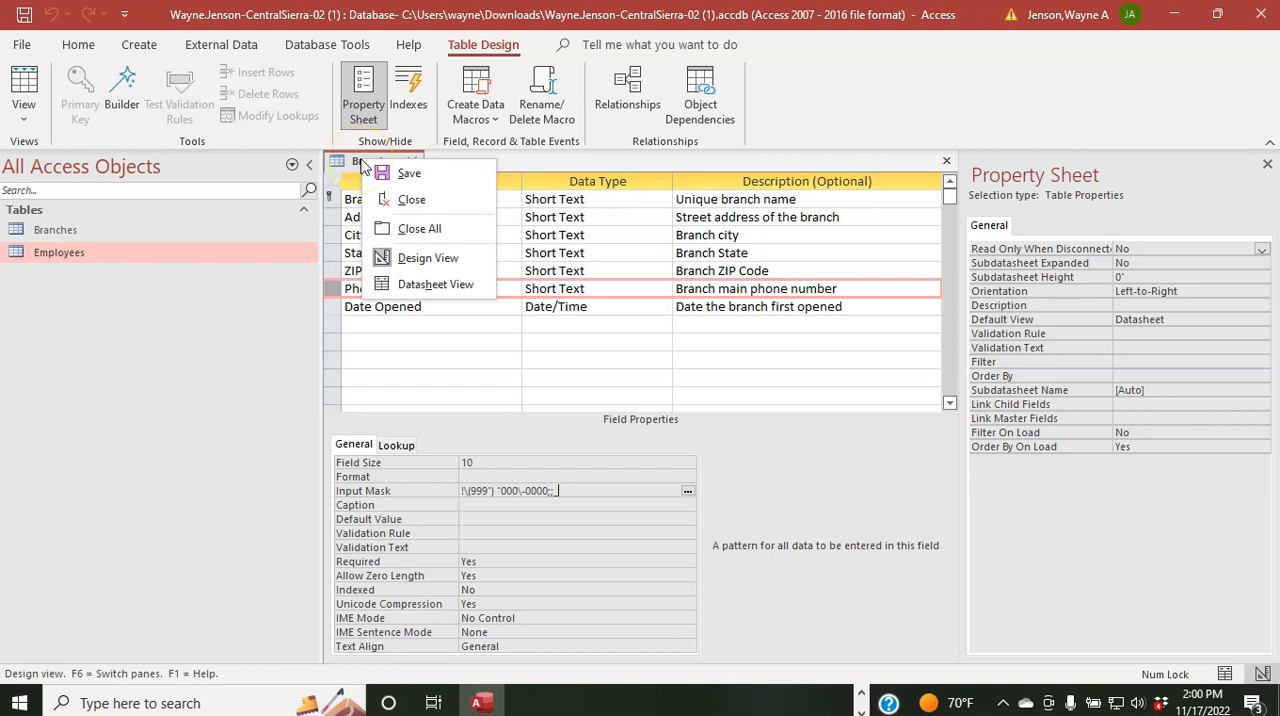
left_click(430, 283)
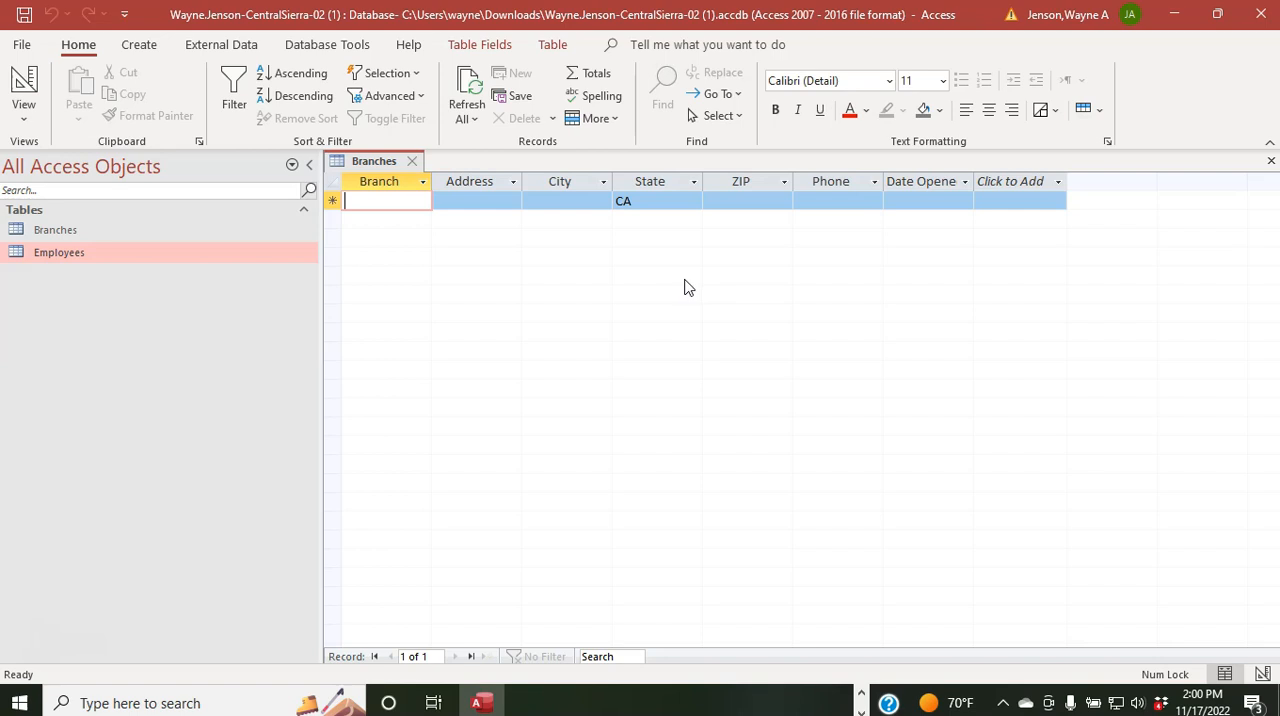
Step: Start the first Branches record with Cameron Park as the branch name and fill in its street address
type("Ca")
left_click(360, 207)
type("me")
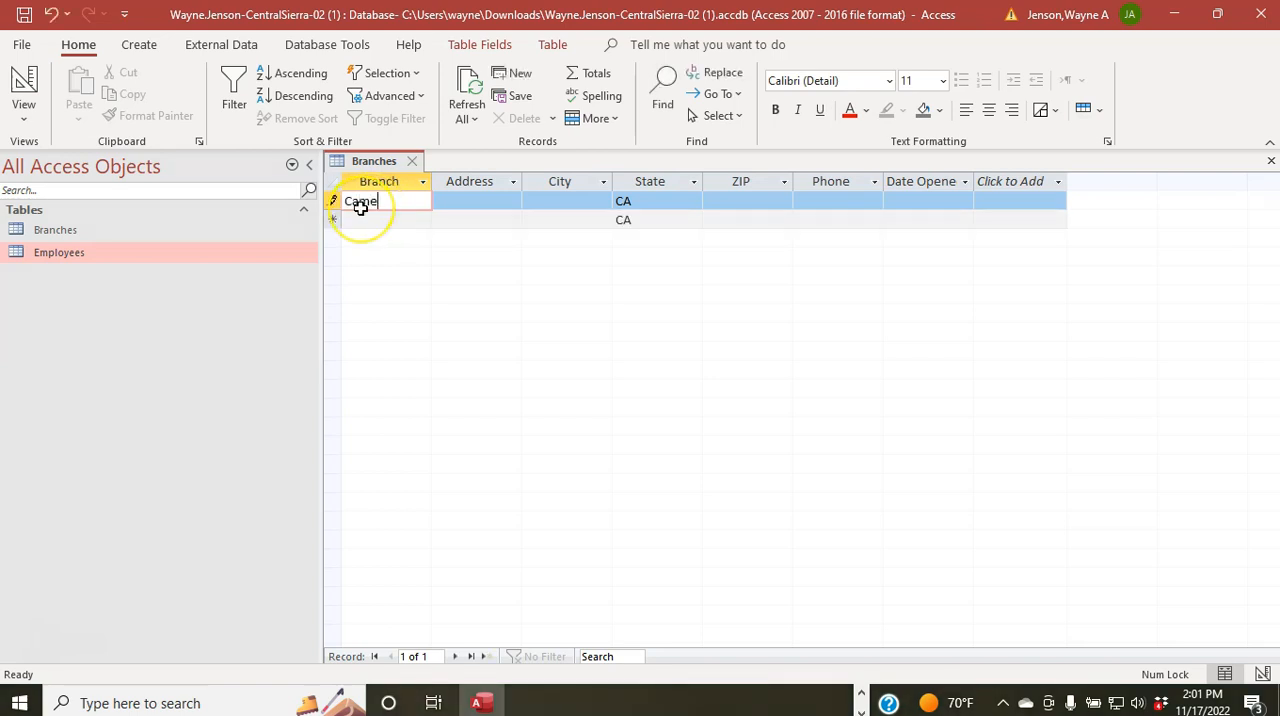
type("ron Park")
key("Tab")
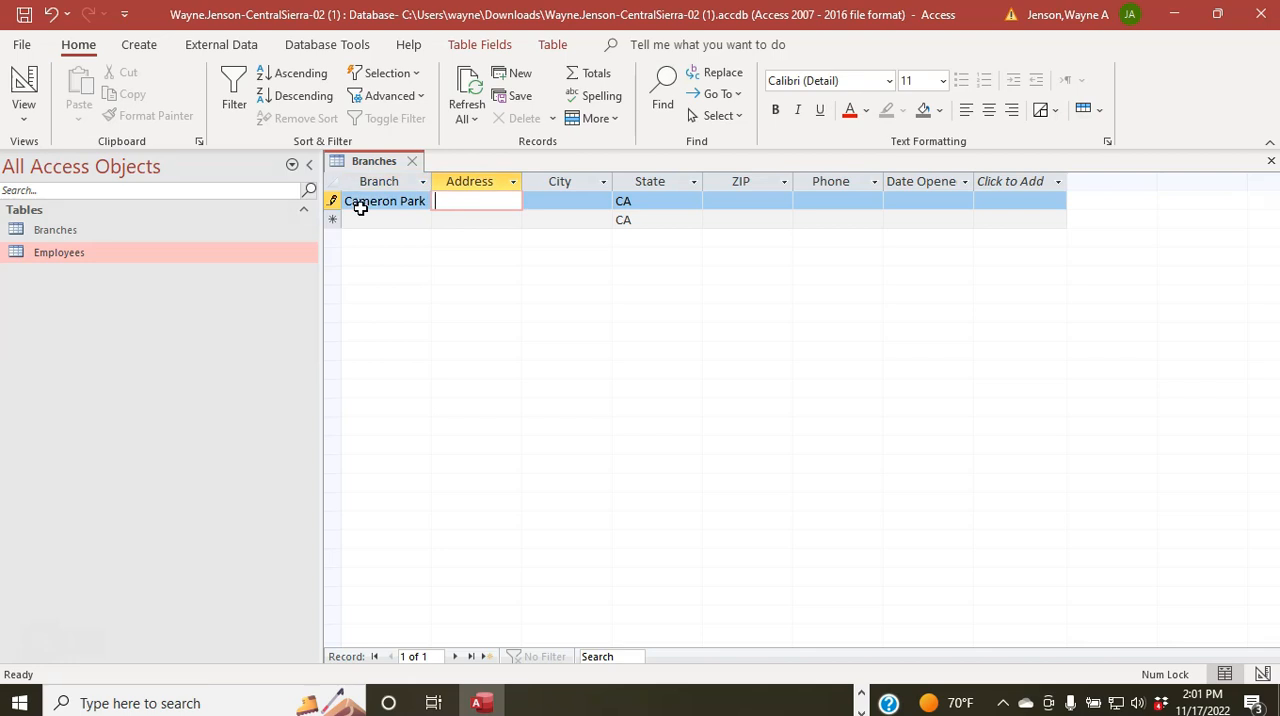
key("Tab")
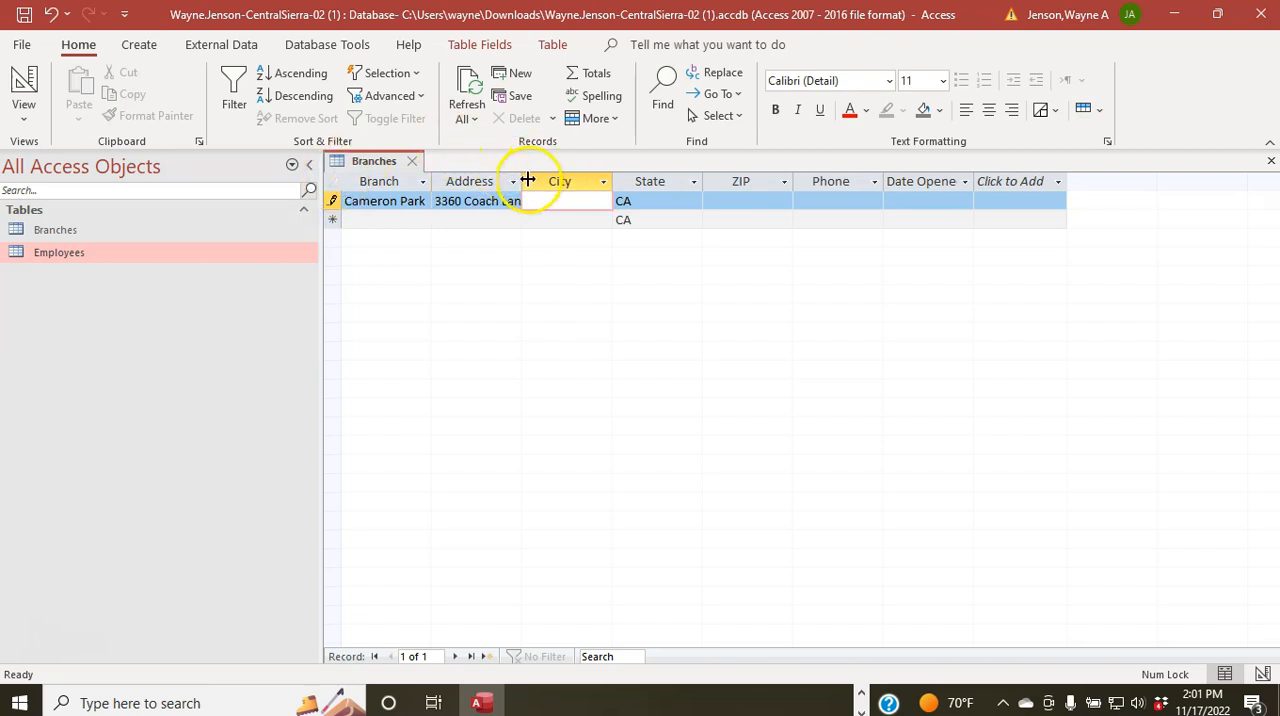
Step: Try to widen the Address column while the record's City is still empty
left_click_drag(522, 182, 554, 184)
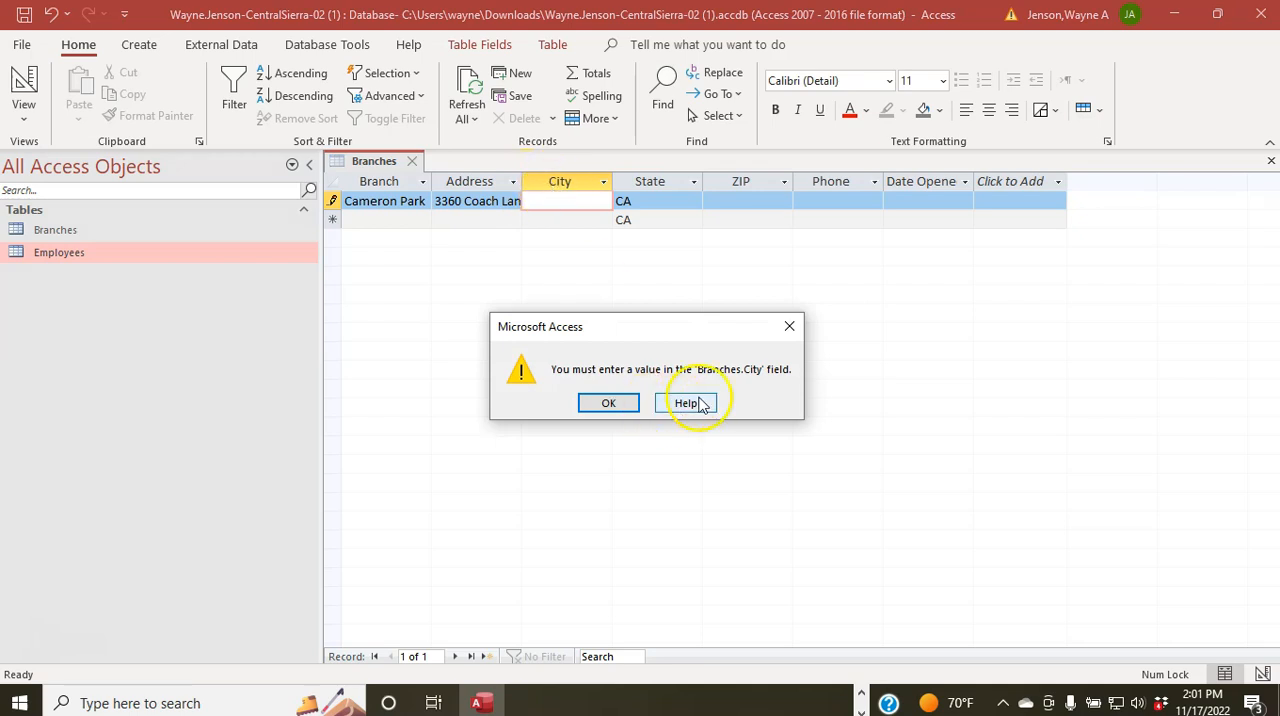
left_click(608, 403)
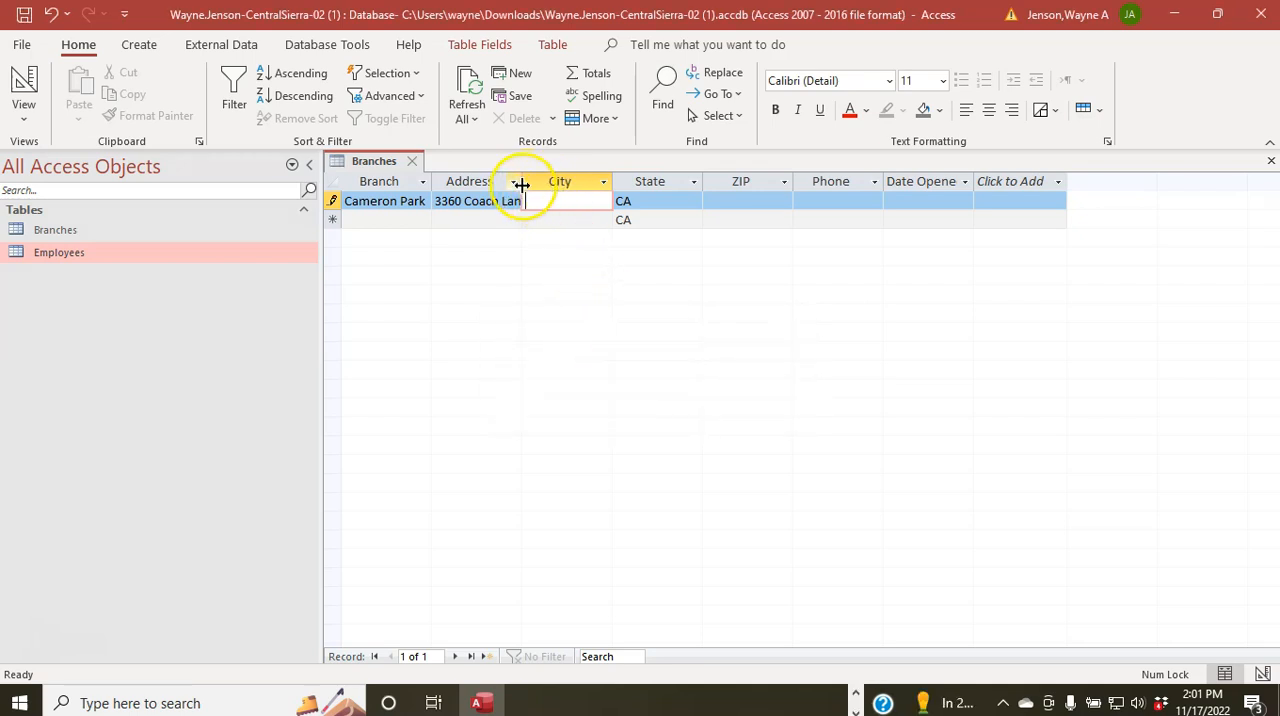
left_click(520, 184)
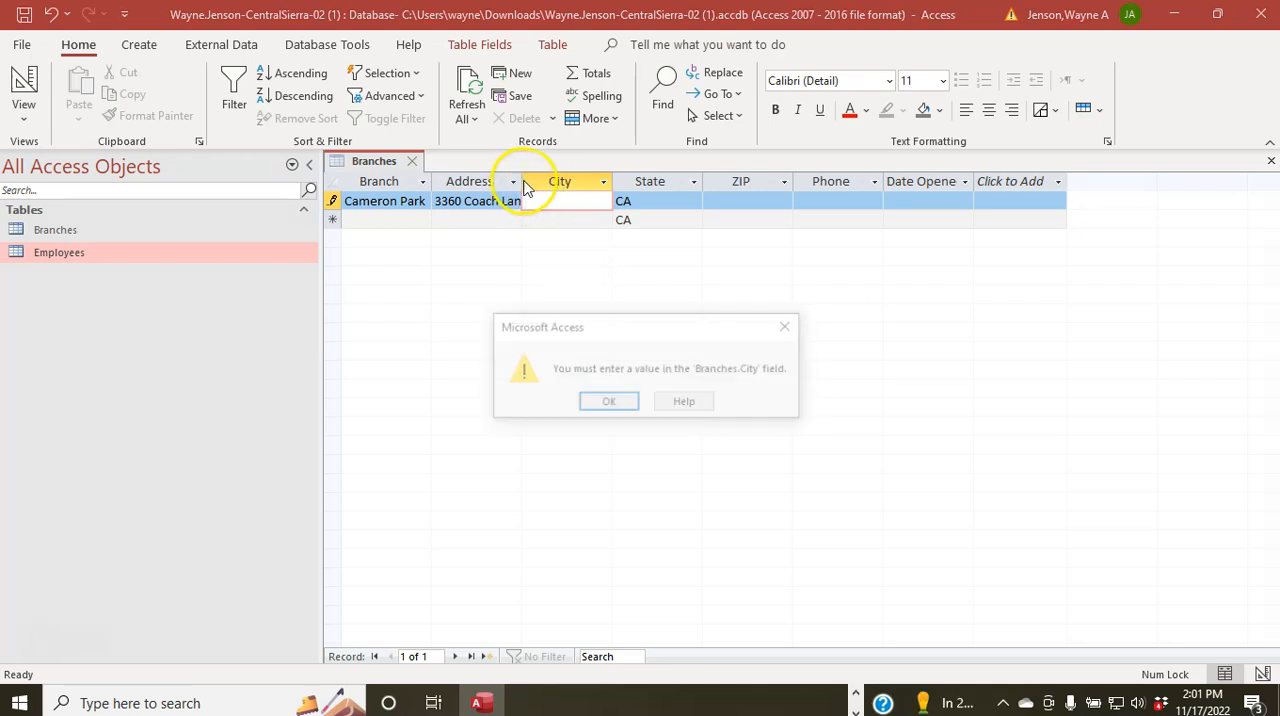
left_click(608, 403)
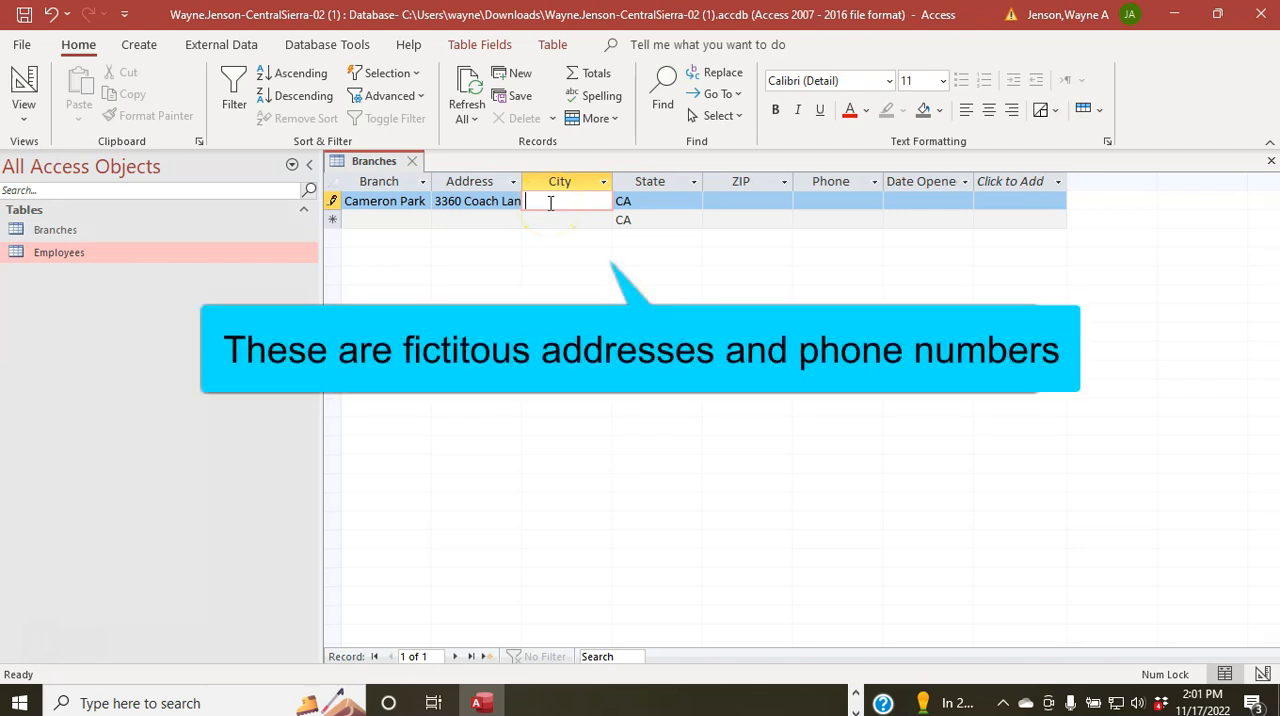
Step: Enter Cameron Park as the record's city, keep the default state CA, and fill in the nine-digit ZIP code
type("Cameron Park")
key("Tab")
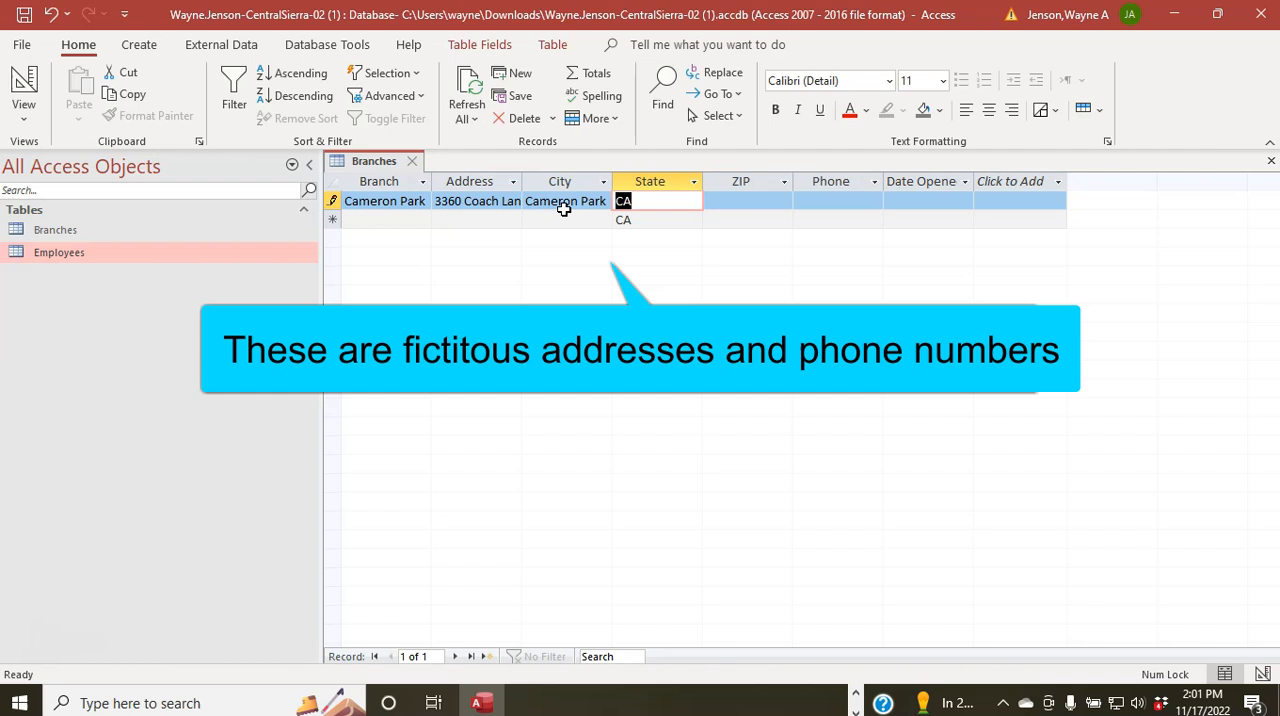
key("Tab")
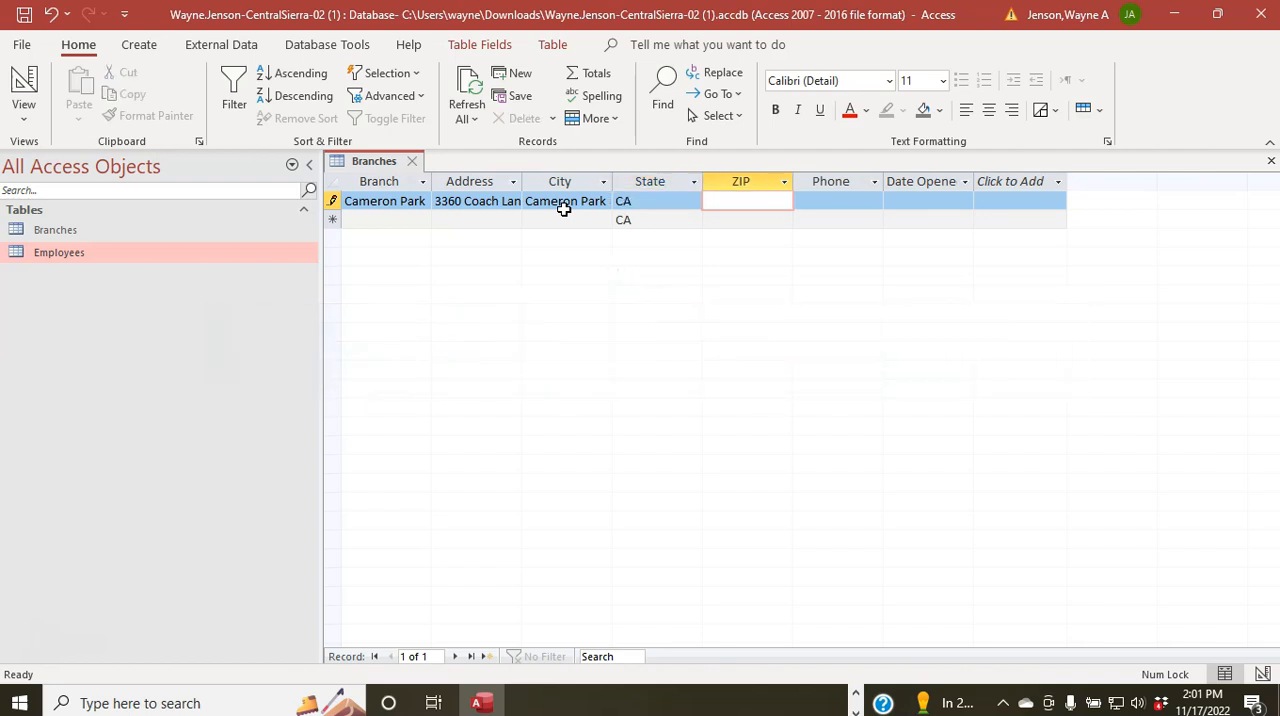
type("95682-")
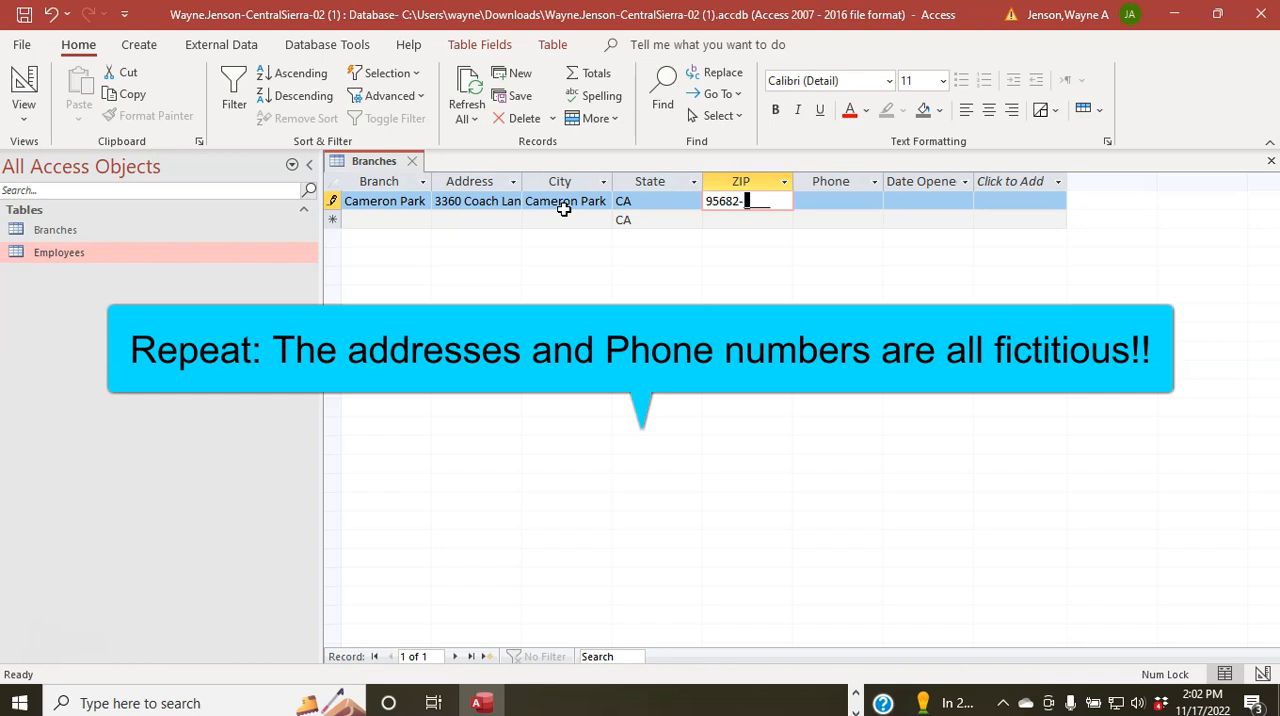
type("8454")
key("Tab")
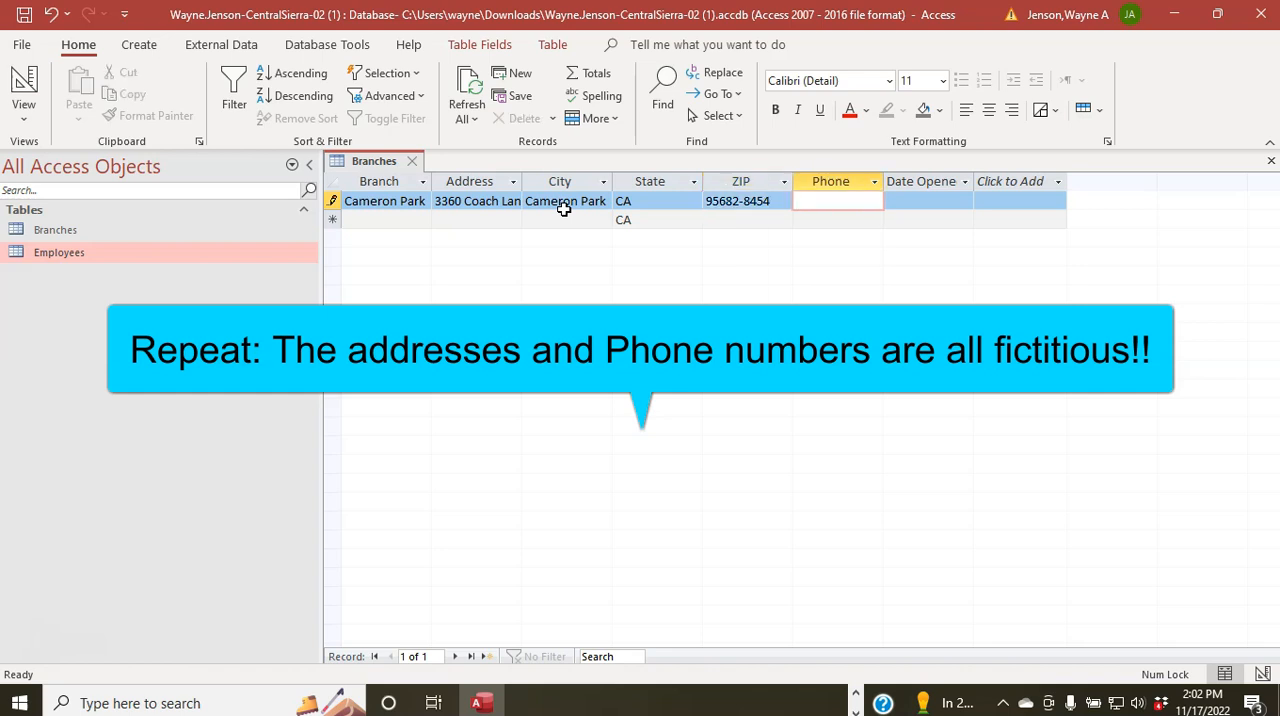
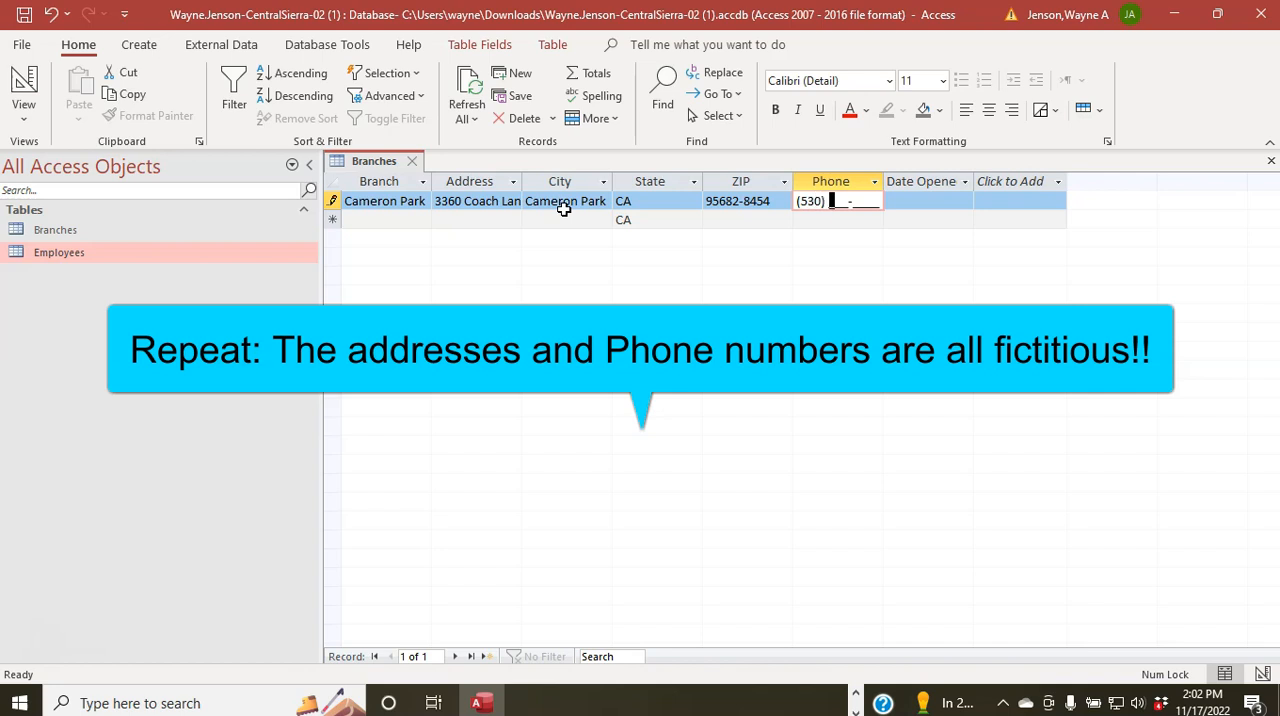
Step: Fill in the Cameron Park branch's phone number and enter 1/1/2020 as its Date Opened, completing the record
key("Tab")
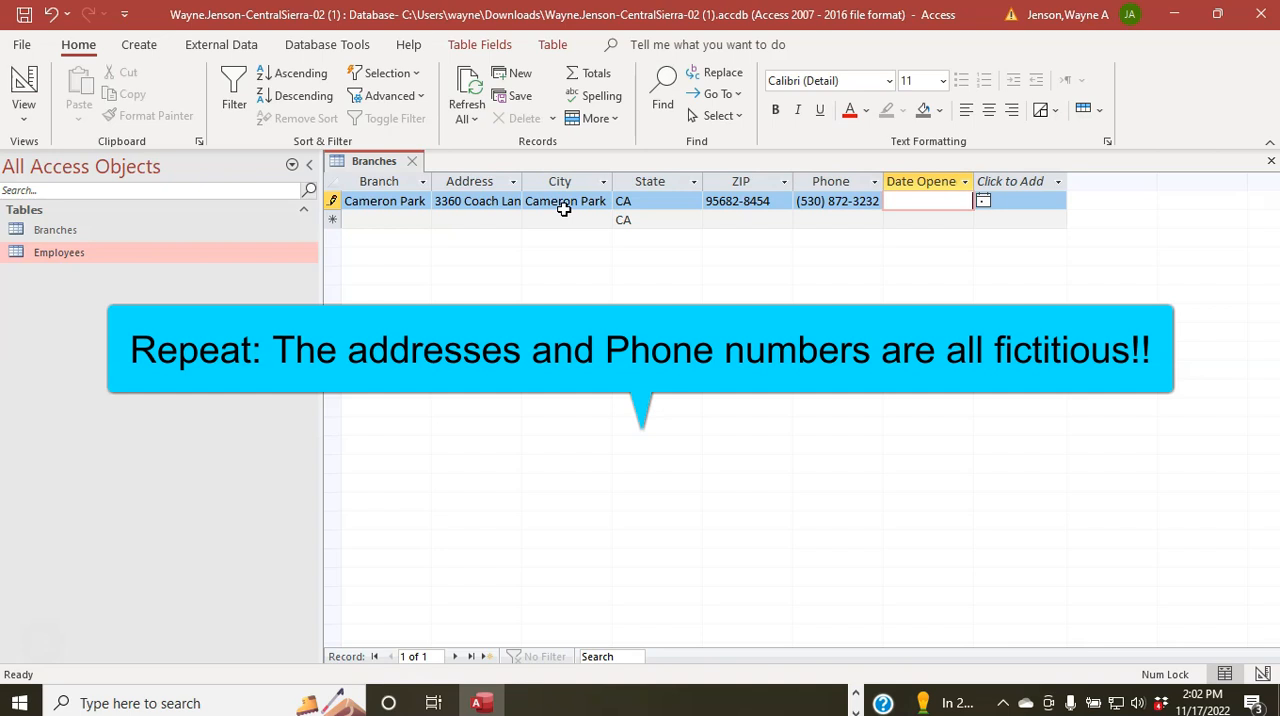
type("1/1/2020")
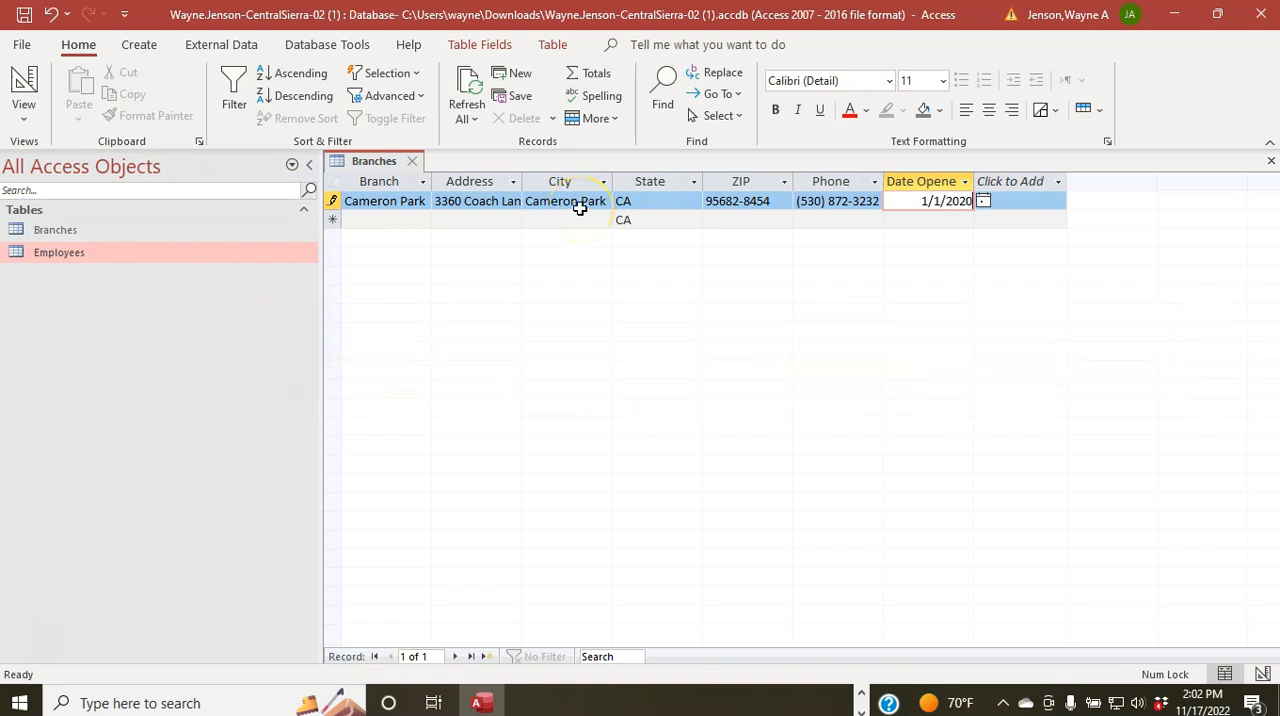
key("Tab")
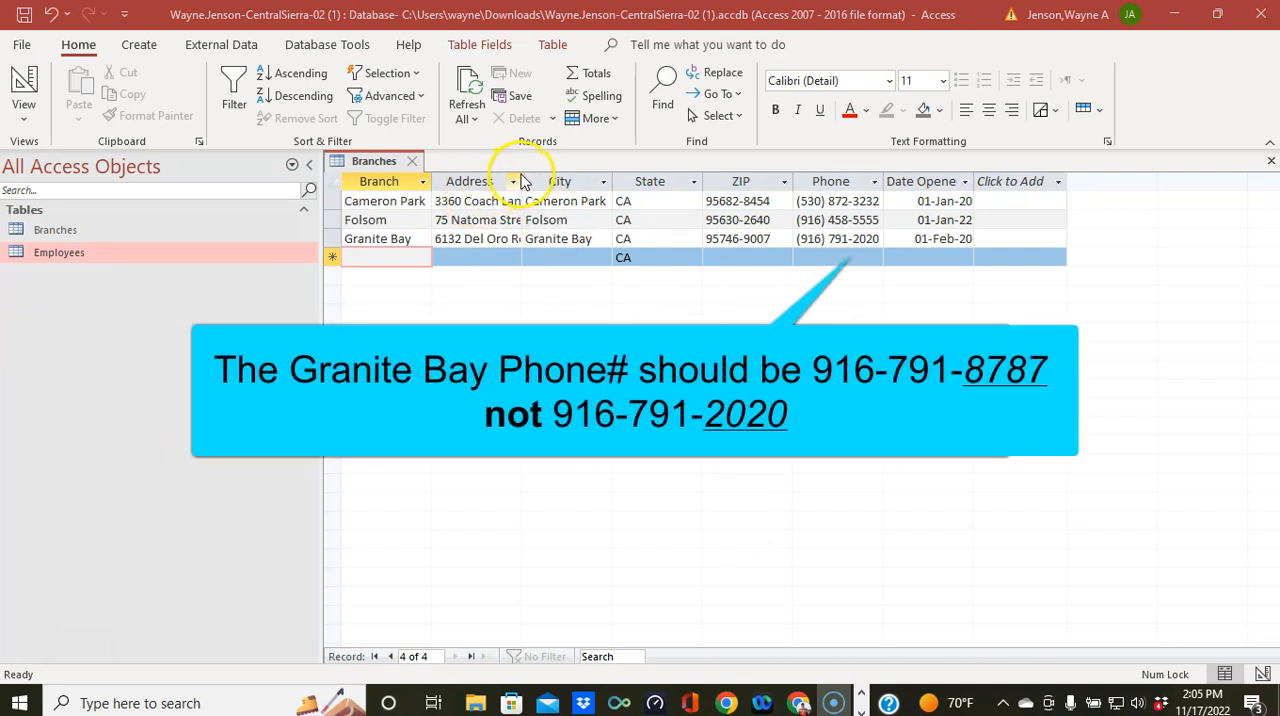
Step: Widen the Address column until the longest street address fits
double_click(522, 174)
left_click_drag(522, 174, 552, 175)
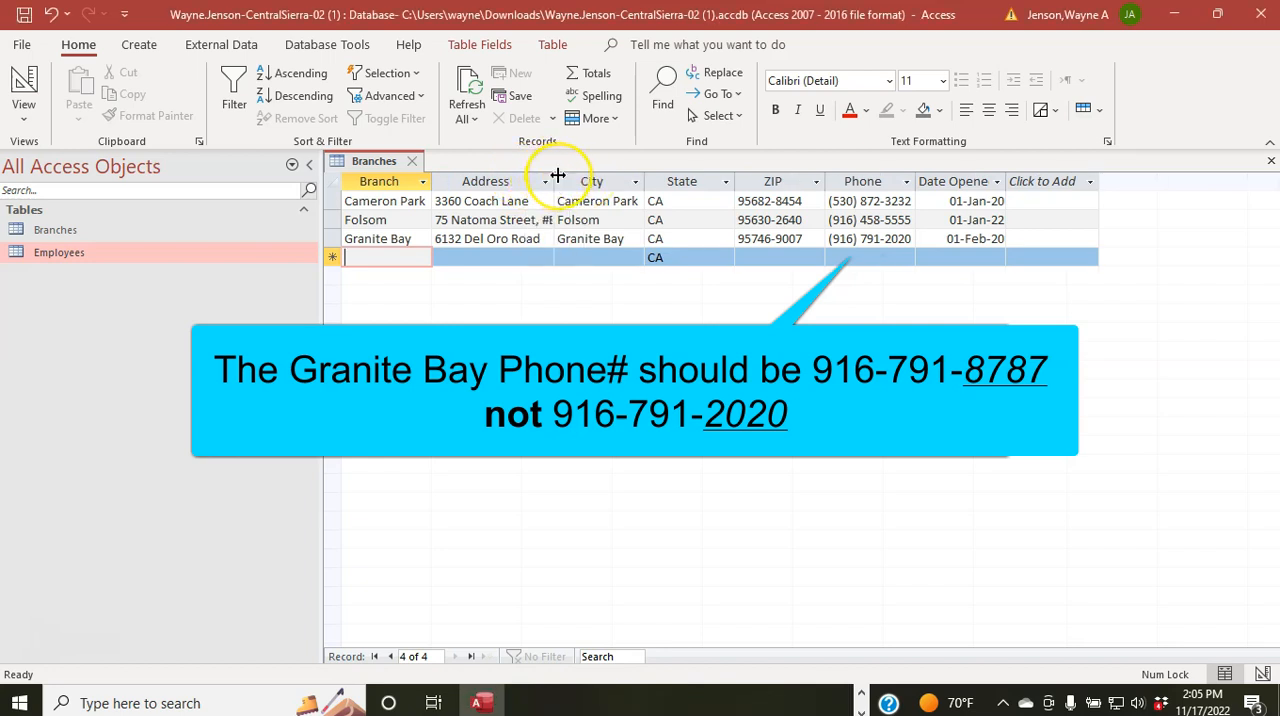
left_click_drag(557, 174, 571, 174)
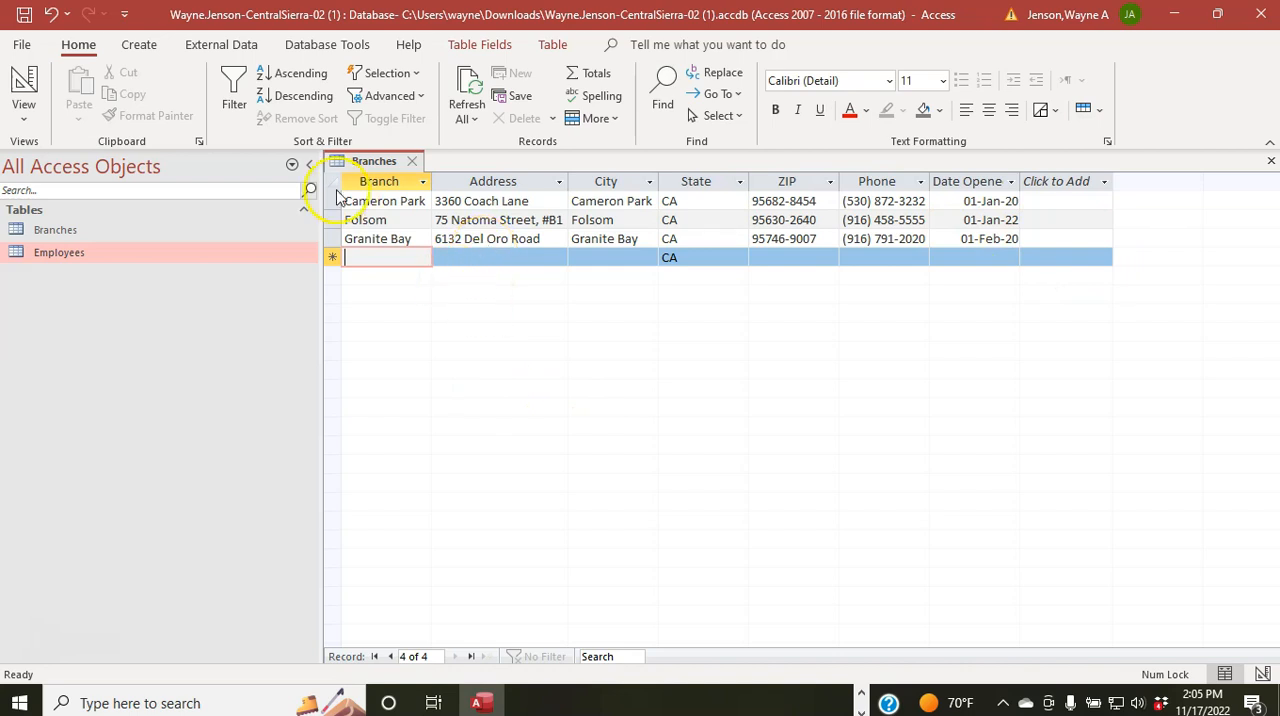
Step: Save the Branches table layout and close the table
right_click(372, 162)
left_click(386, 175)
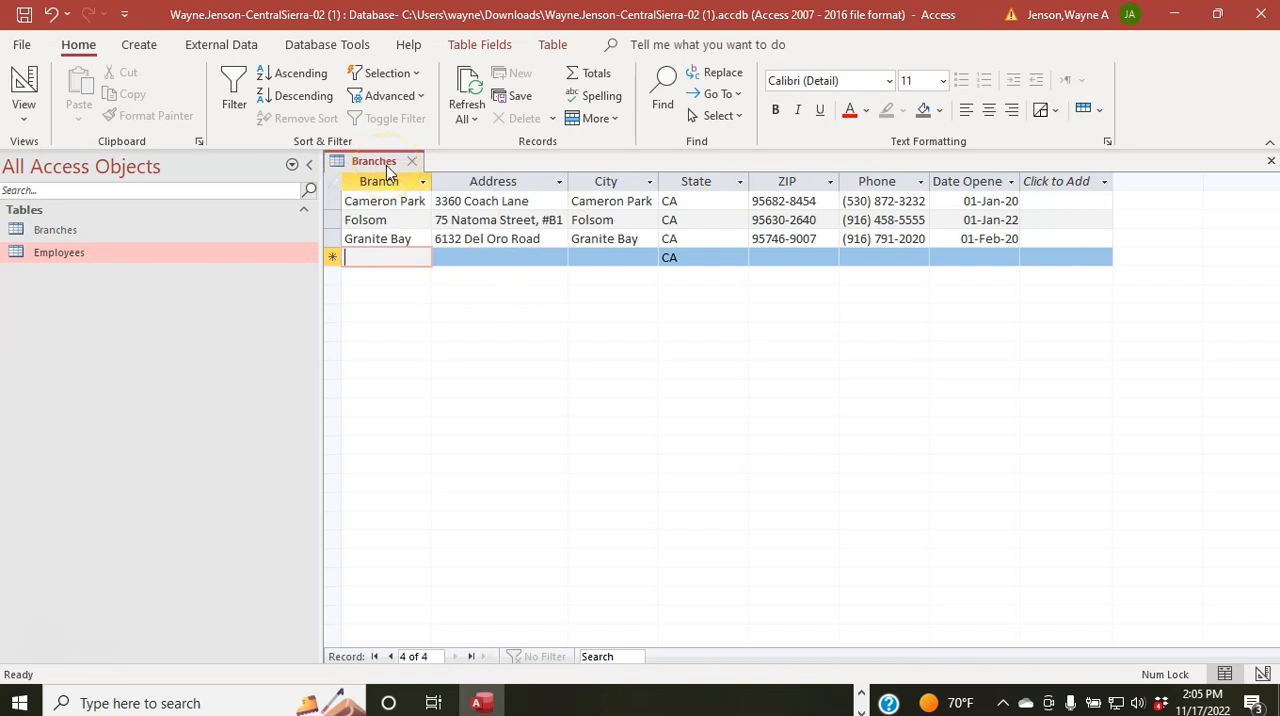
left_click(409, 162)
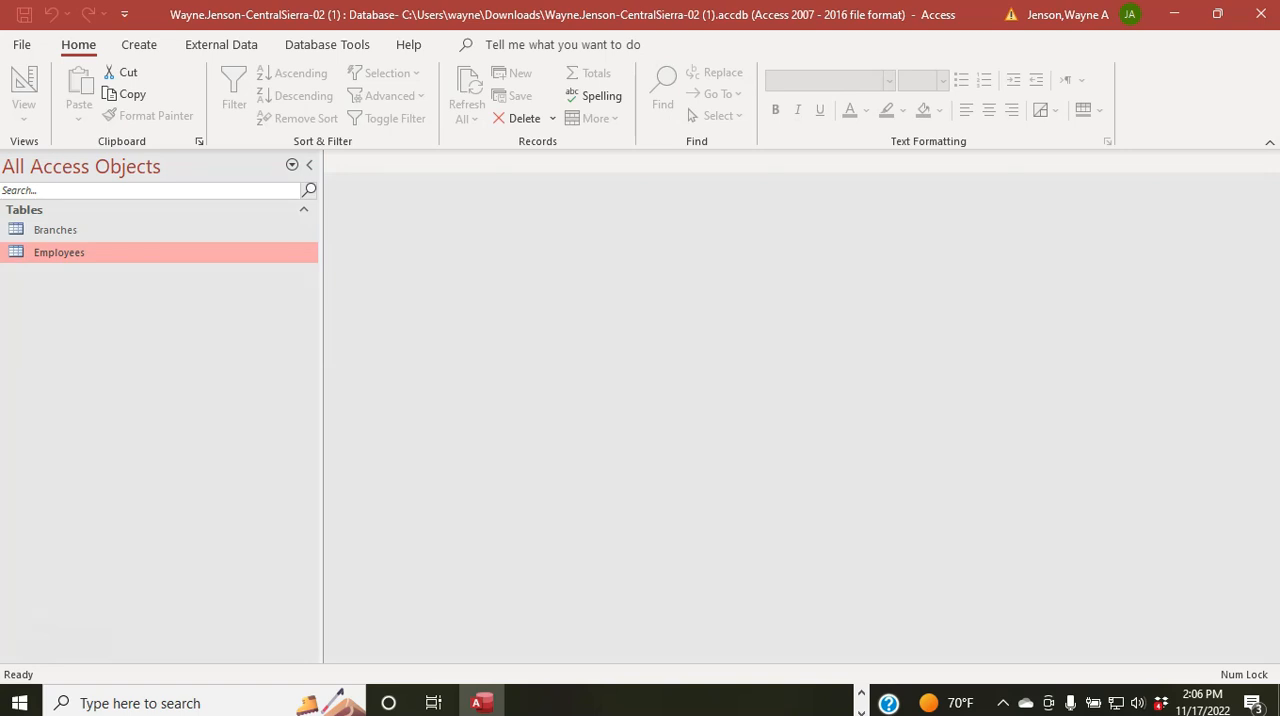
Step: Open the Employees table in Design View
right_click(53, 252)
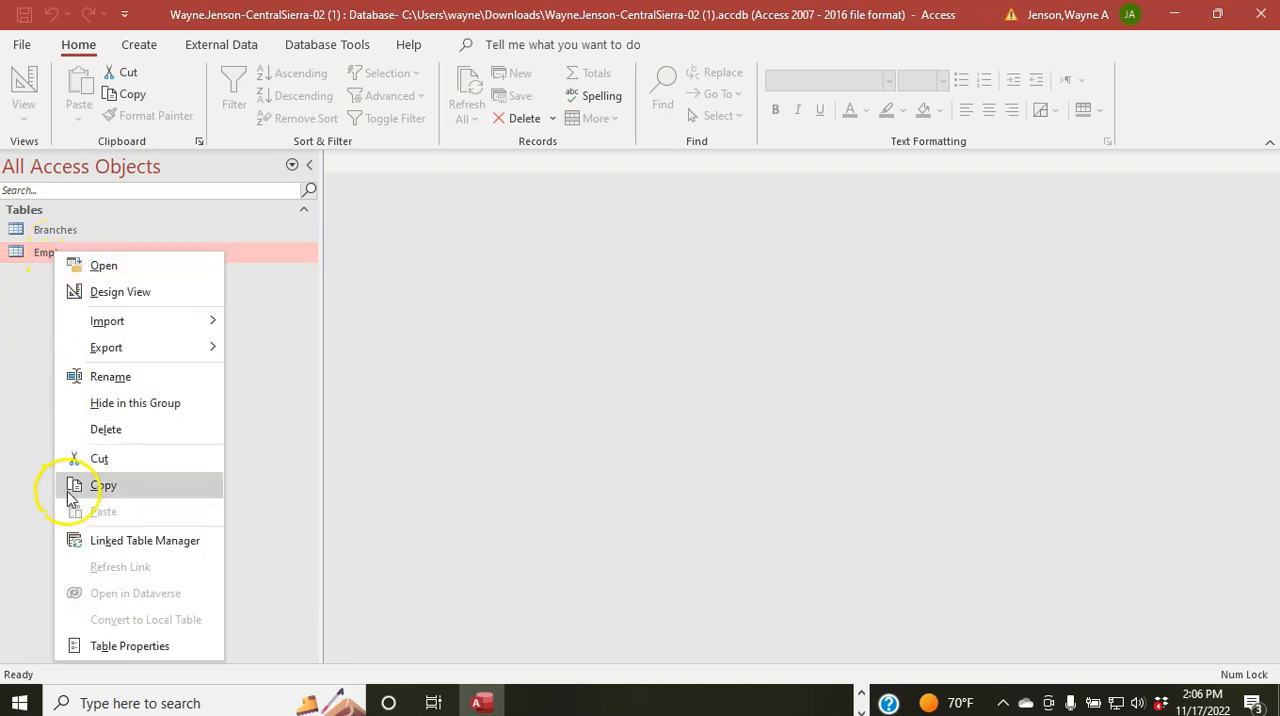
mouse_move(123, 346)
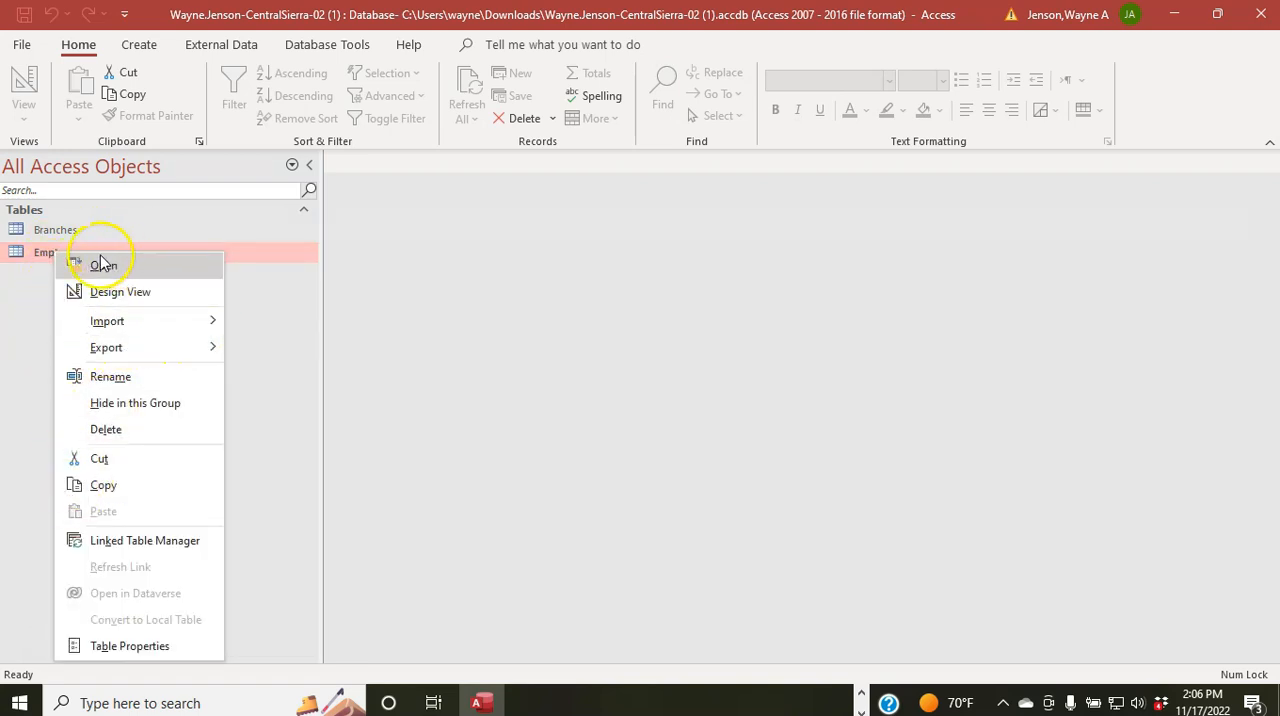
left_click(100, 291)
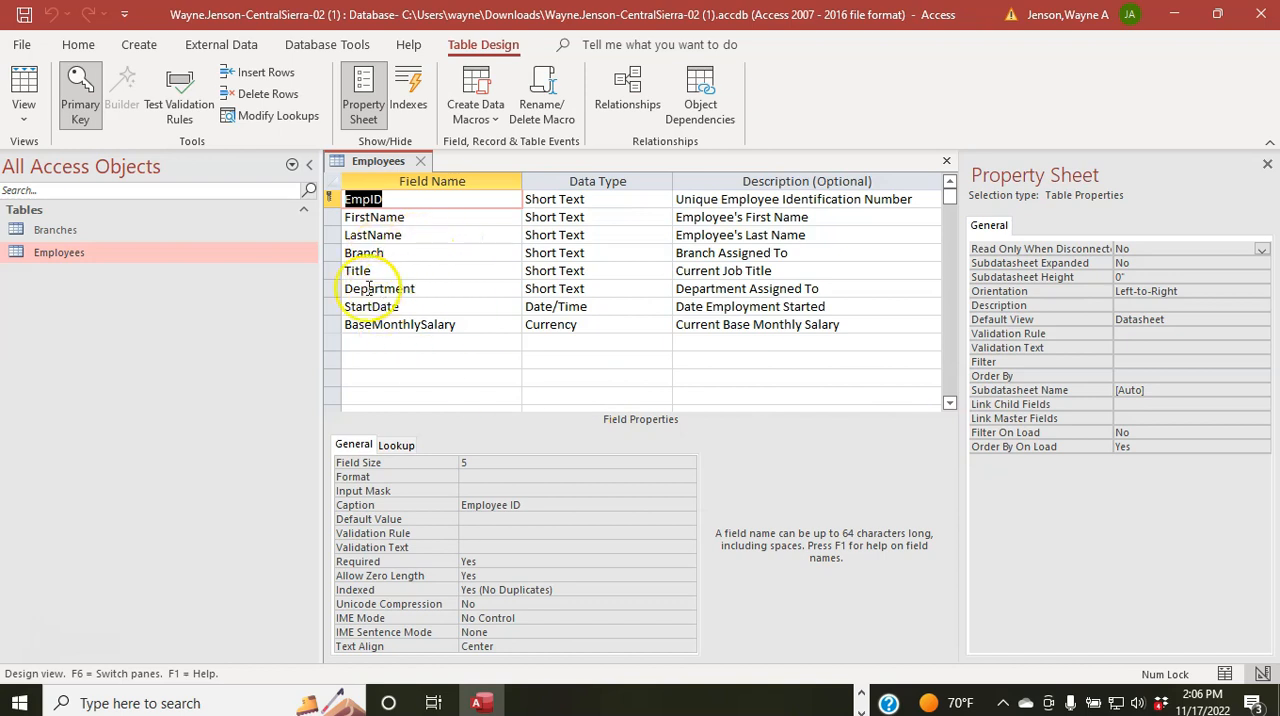
Step: Start the Lookup Wizard for the Department field's data type and choose to type in the lookup values
left_click(328, 289)
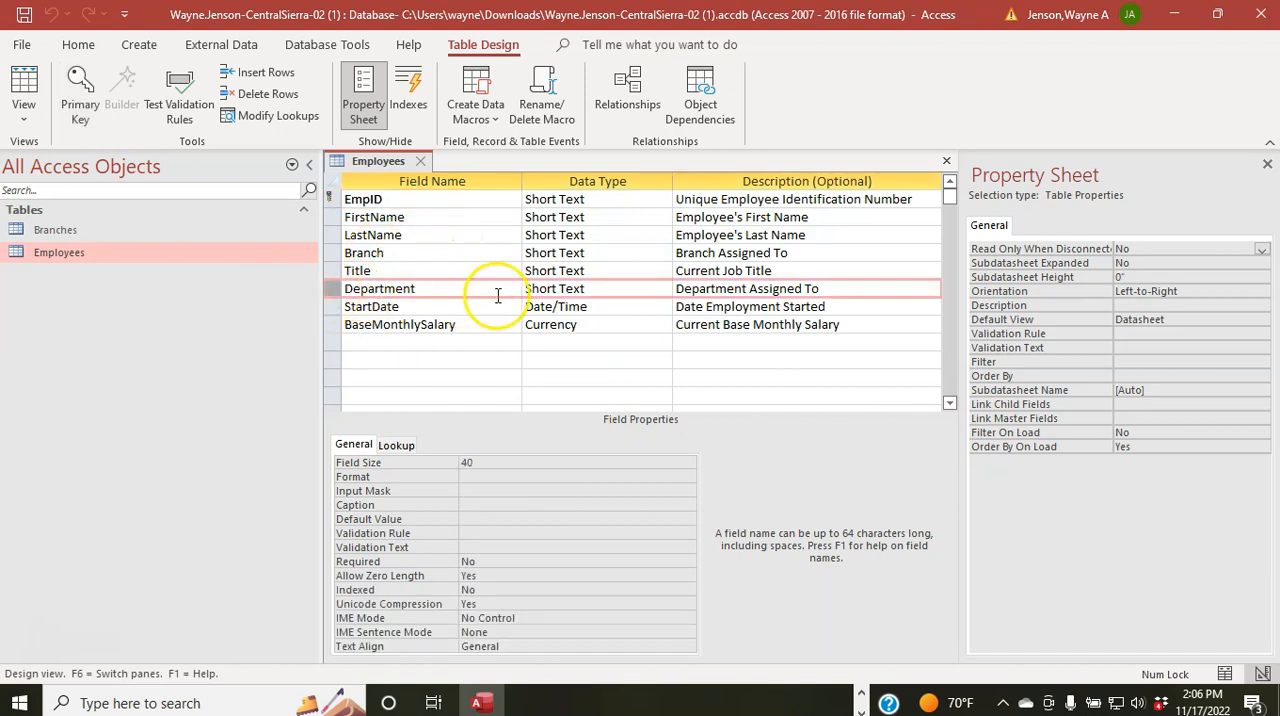
left_click(611, 289)
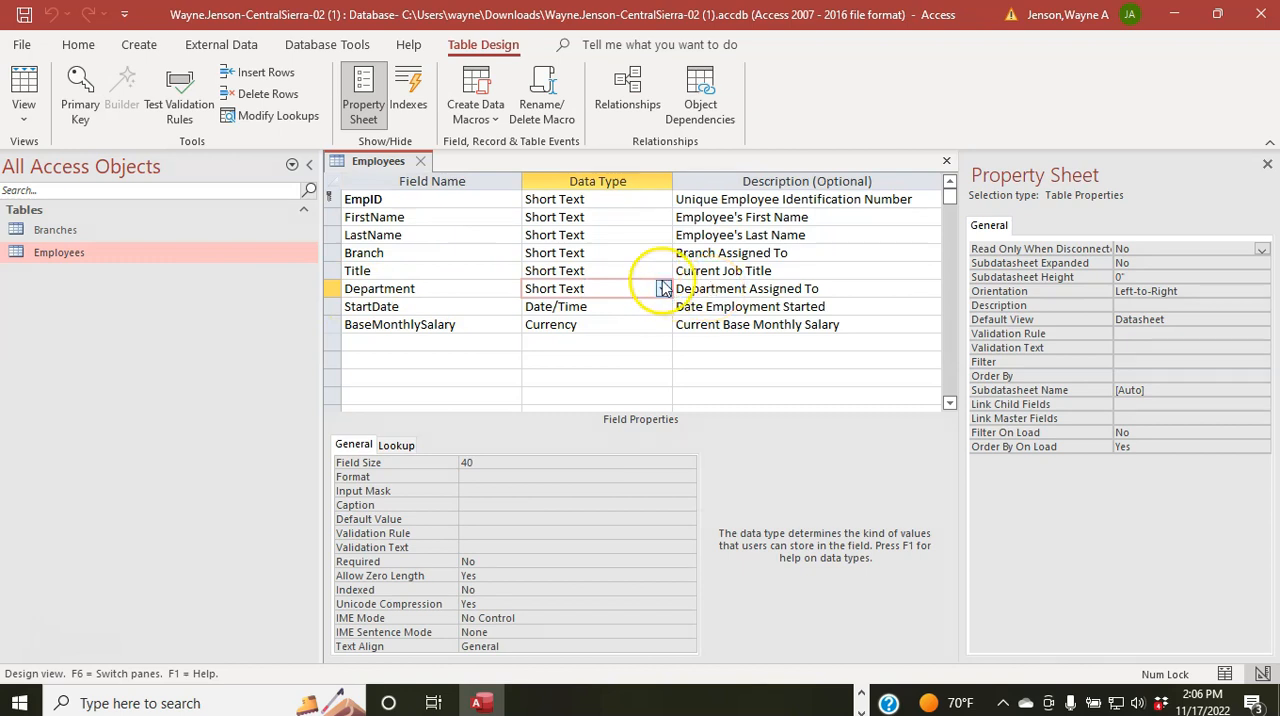
left_click(663, 289)
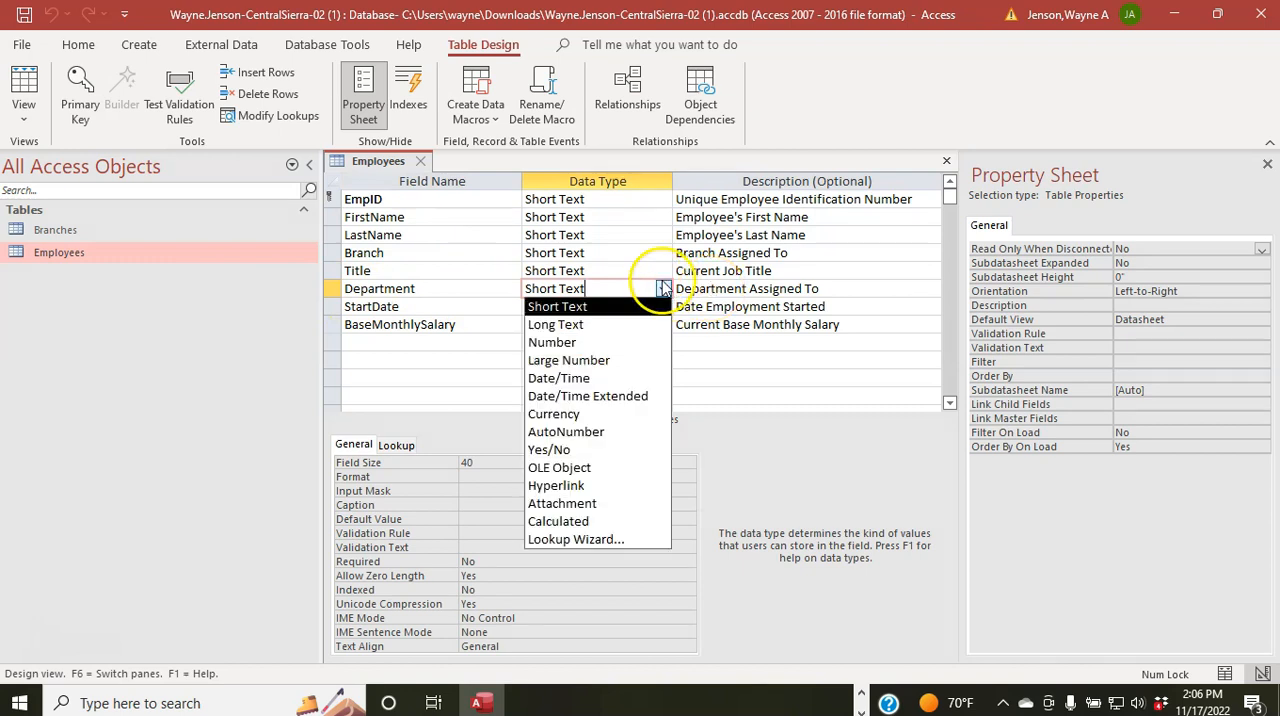
left_click(612, 541)
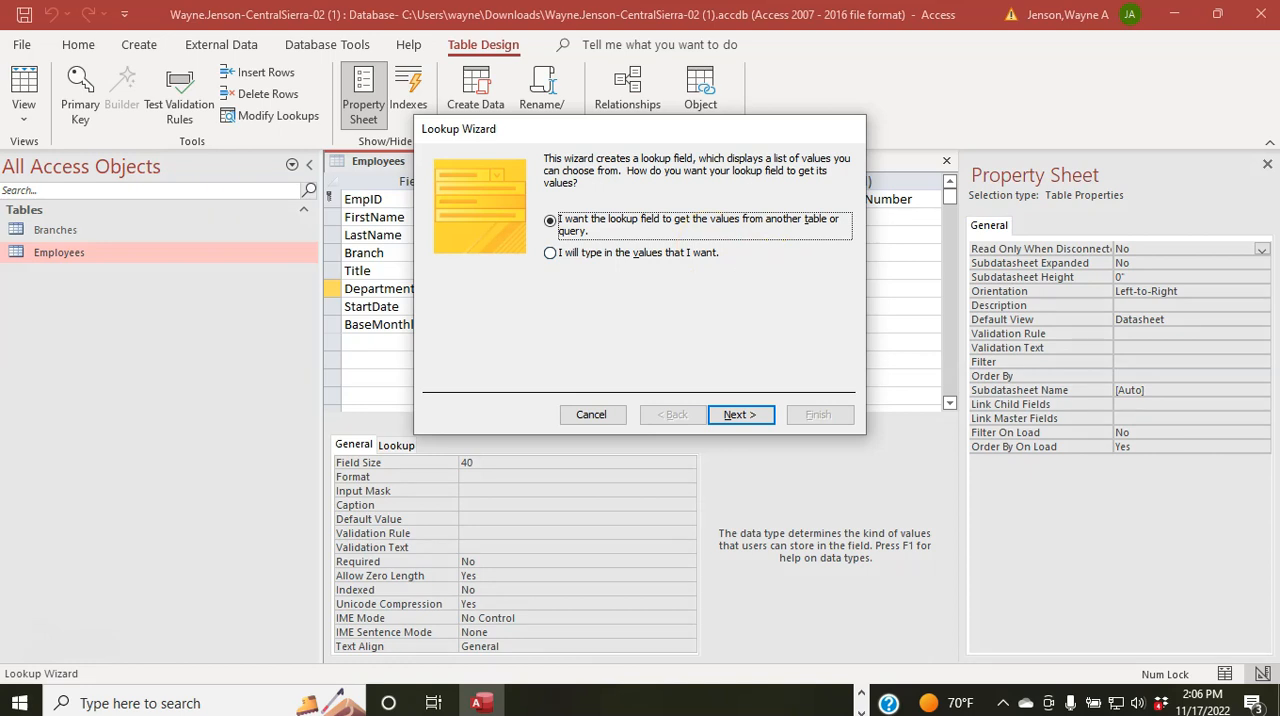
left_click(550, 253)
left_click(750, 413)
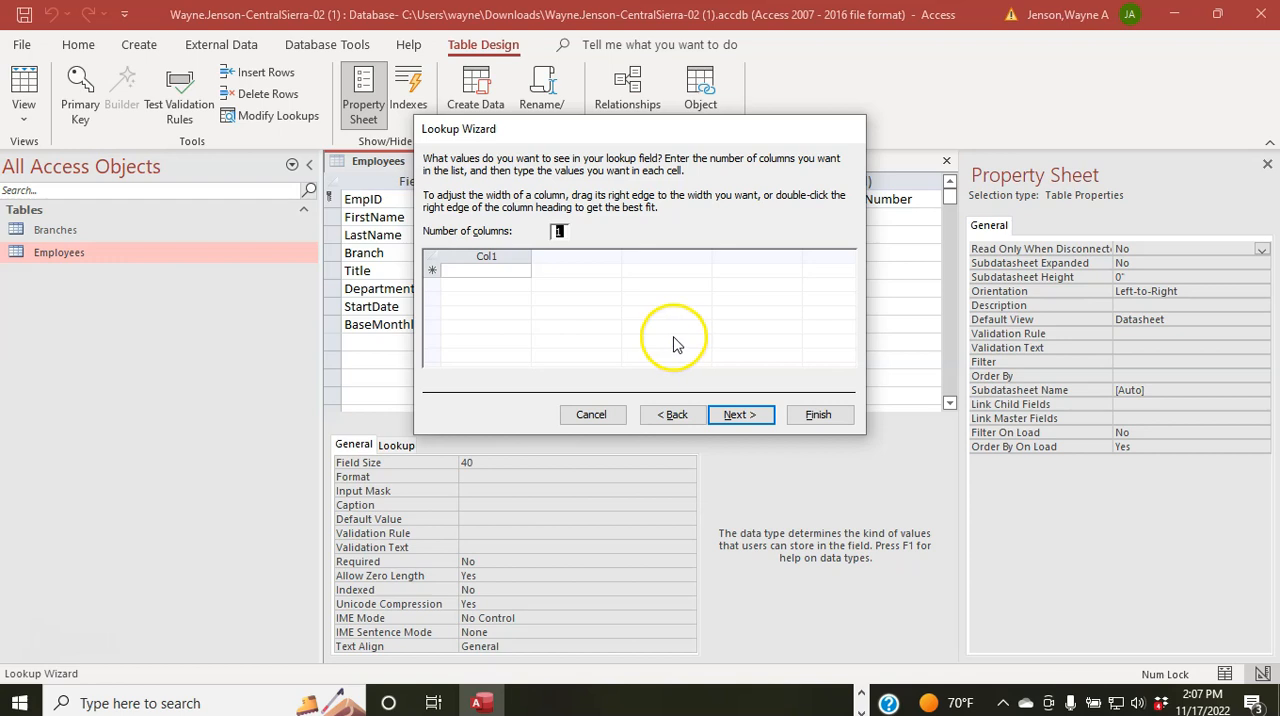
Step: Enter Administration and Health and Benefits as the first two values in the lookup list
left_click(484, 268)
type("Admi")
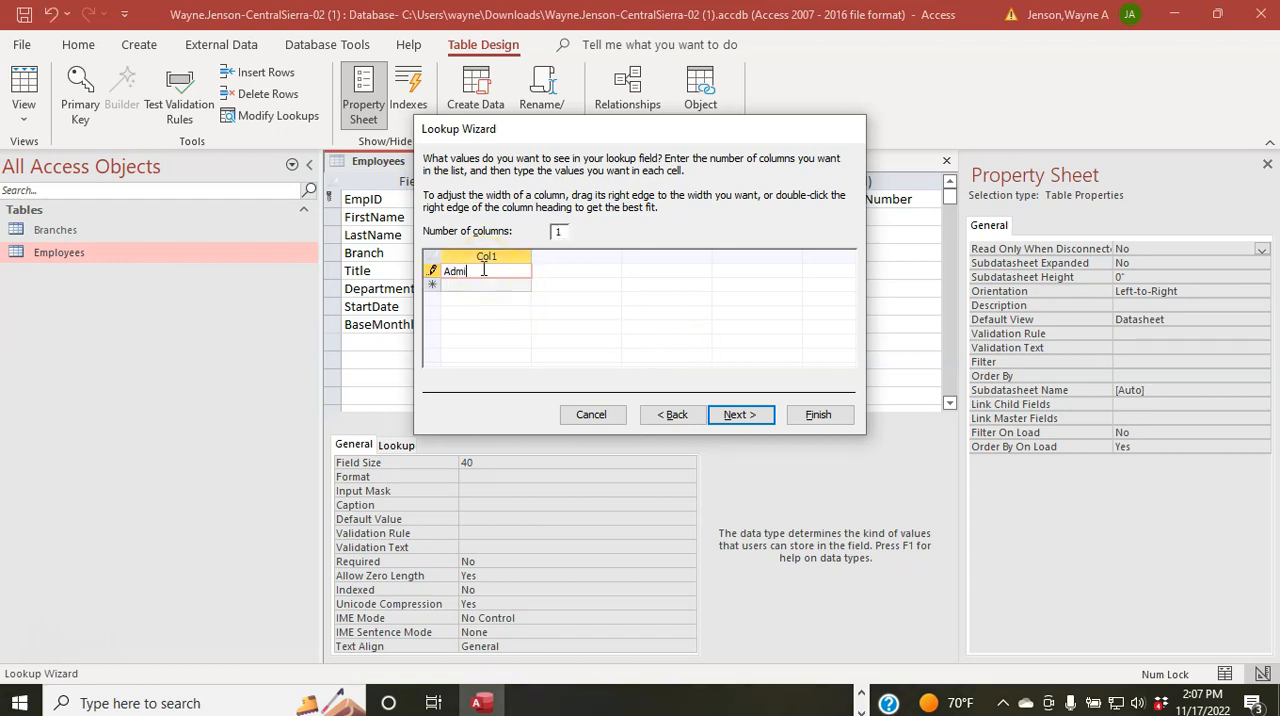
type("nistration")
key("Return")
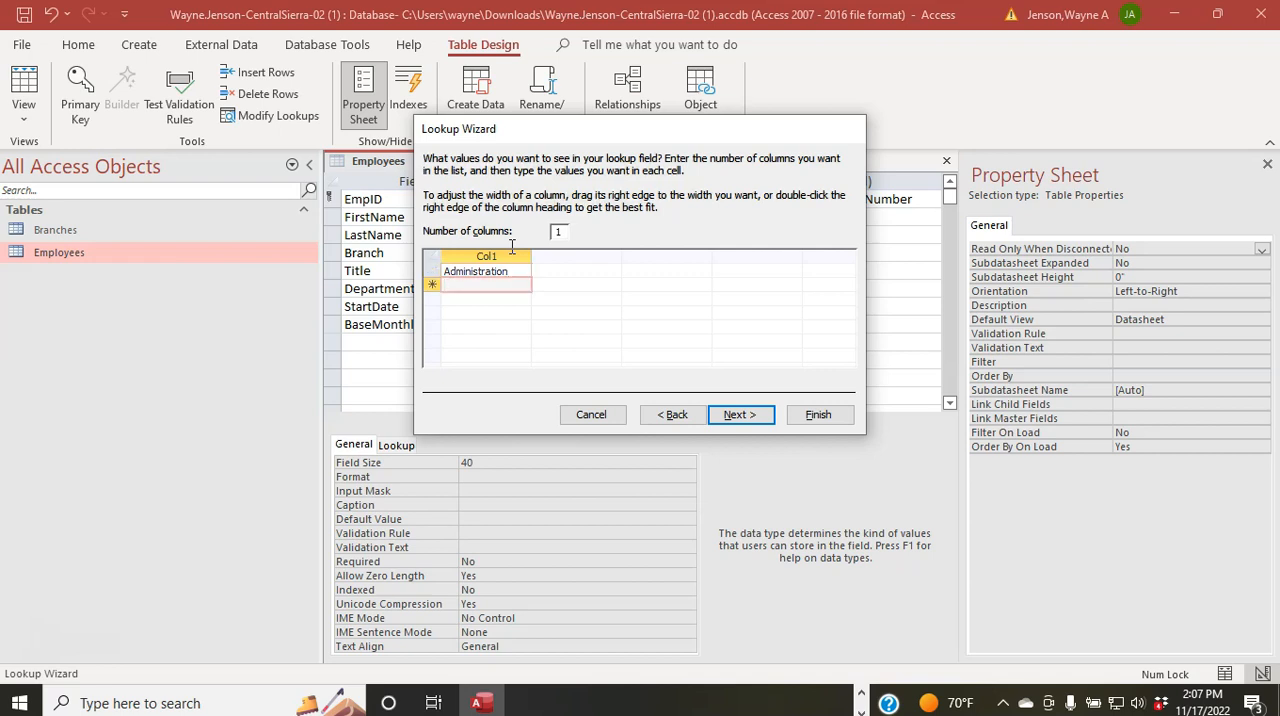
type("Health and Bene")
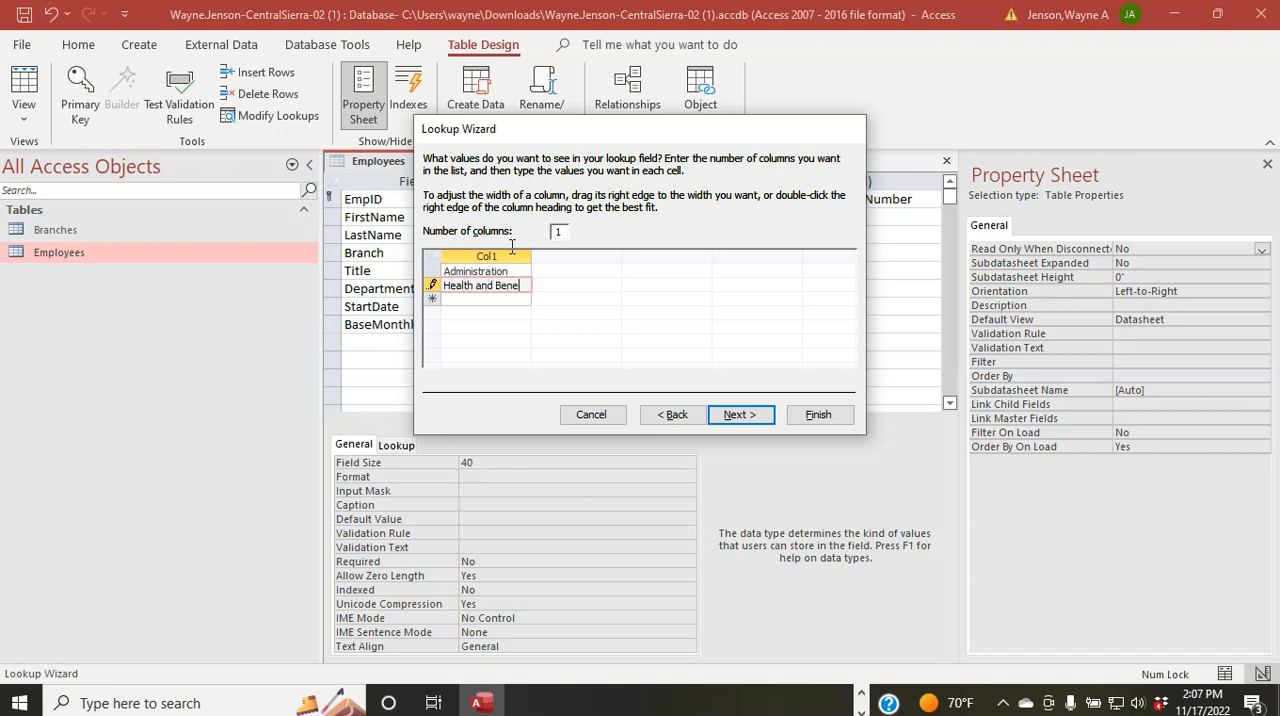
type("fits")
key("Return")
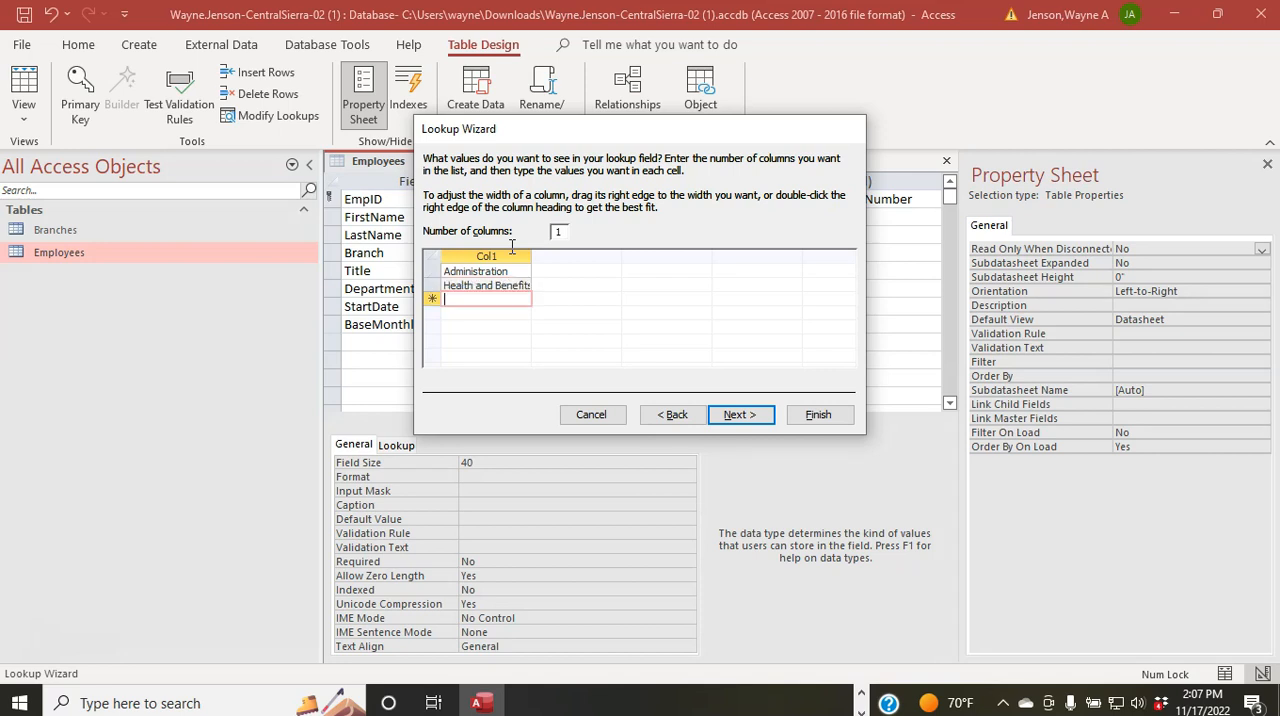
Step: Add Insurance Sales and Property and Casualty as the third and fourth lookup values
type("Insurance ")
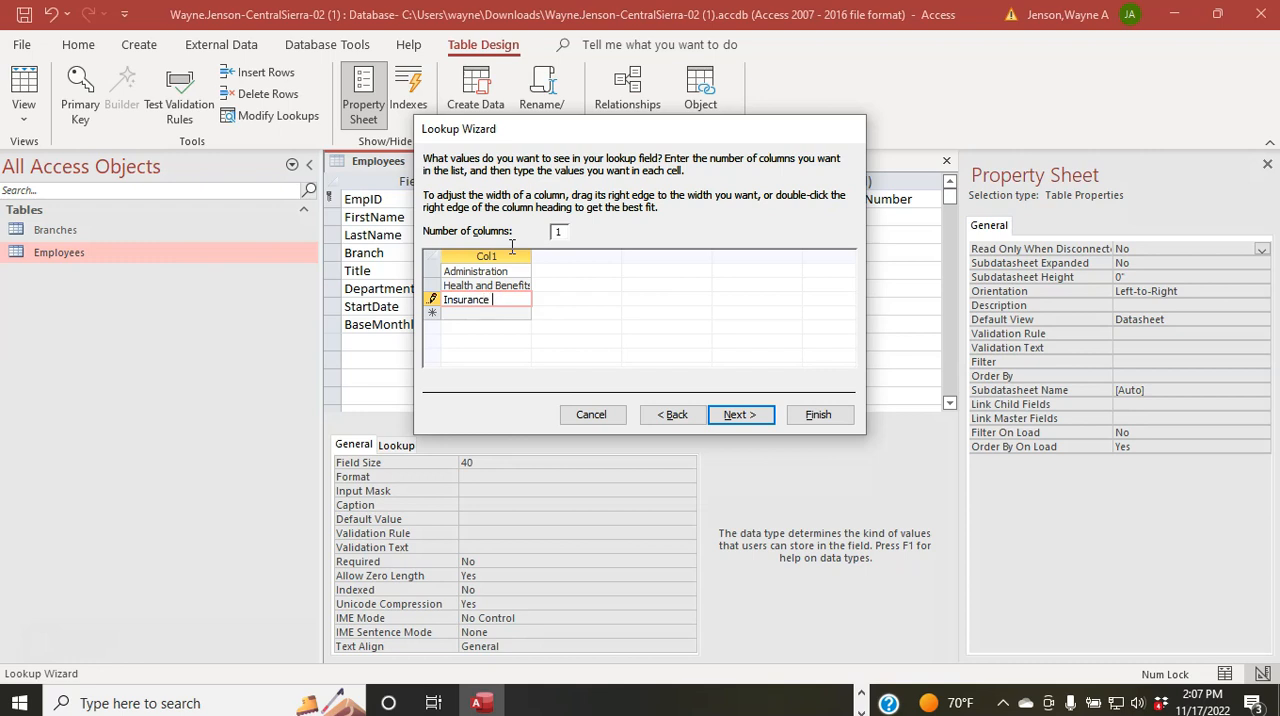
type("Sales")
key("Return")
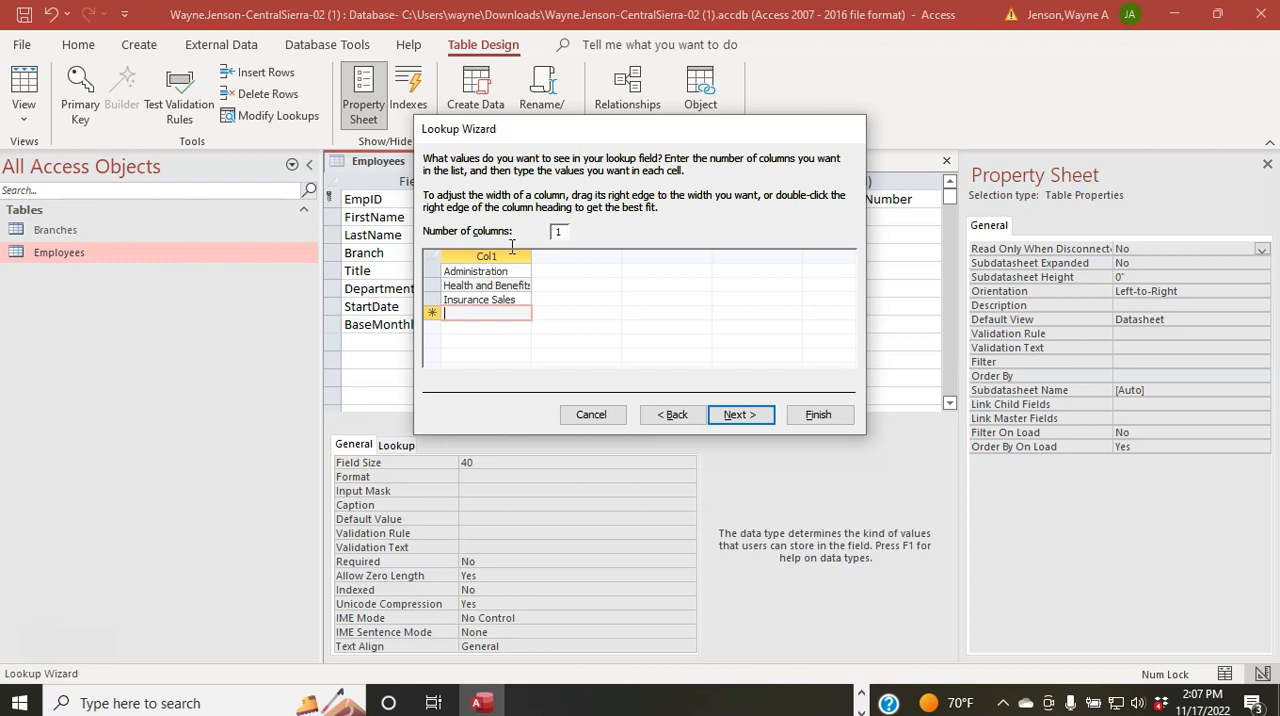
type("Property ")
type("and Casulaty")
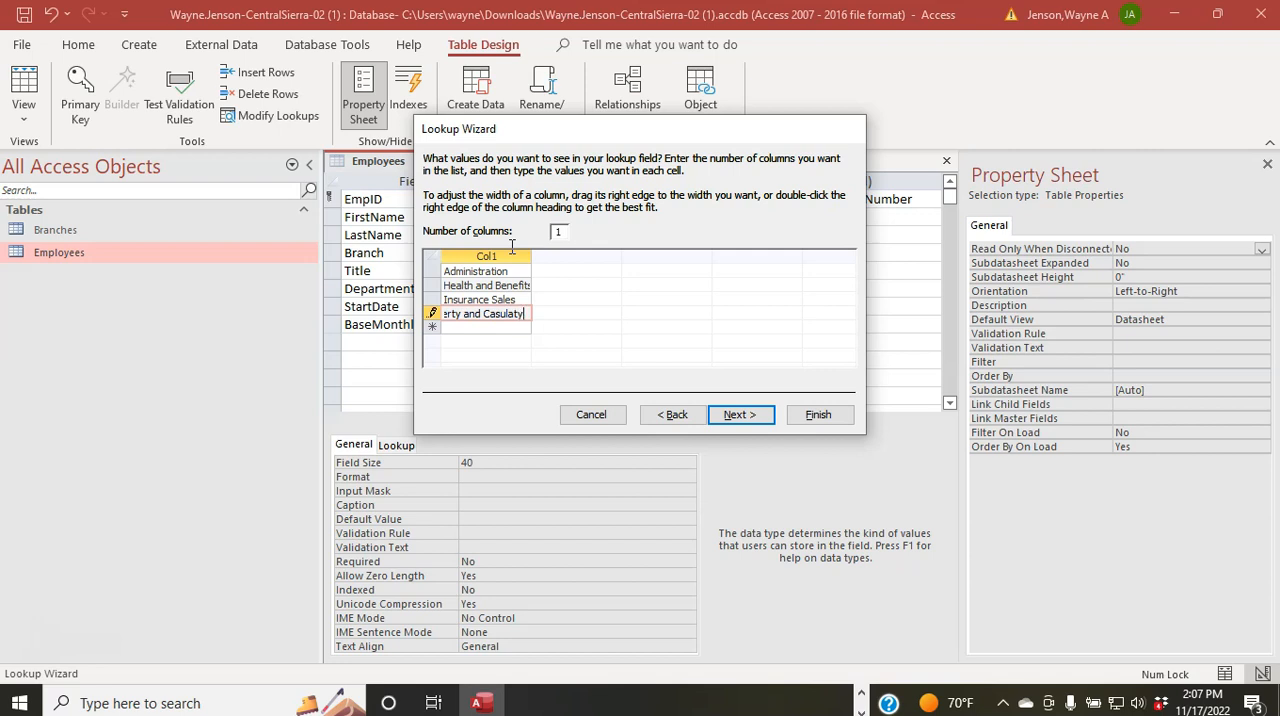
key("BackSpace")
key("BackSpace")
key("BackSpace")
key("BackSpace")
type("alty")
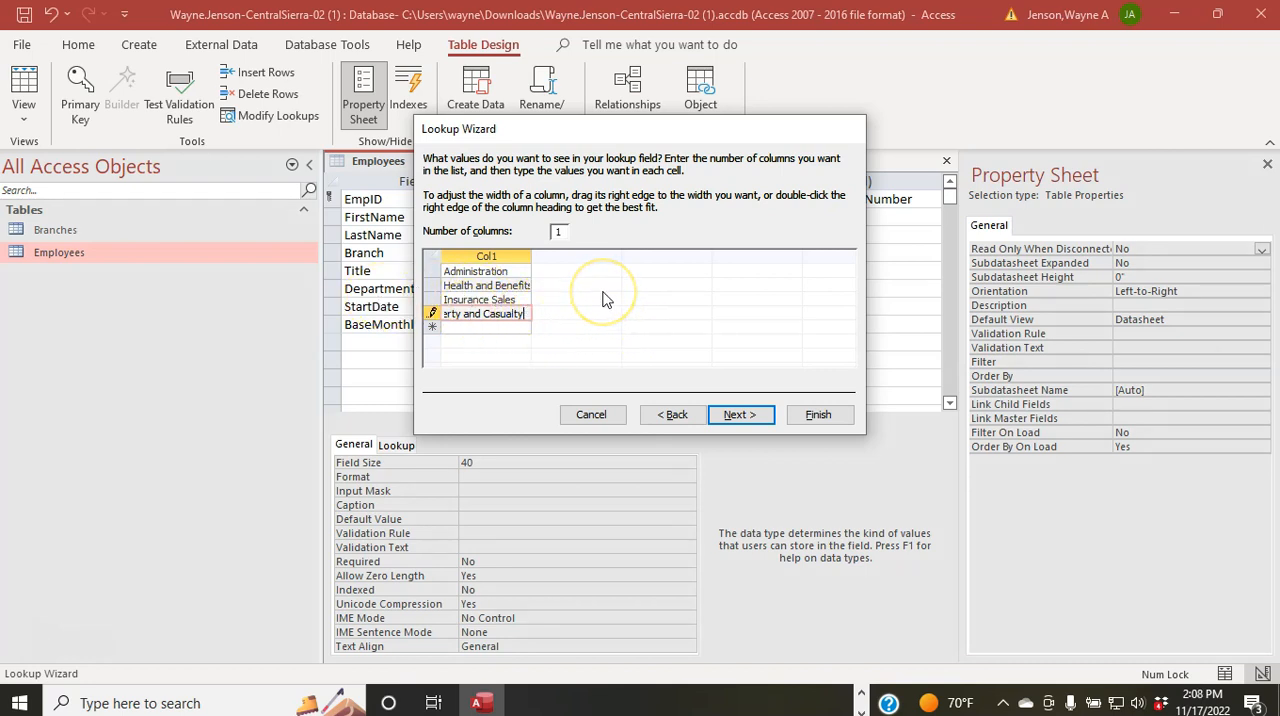
key("Tab")
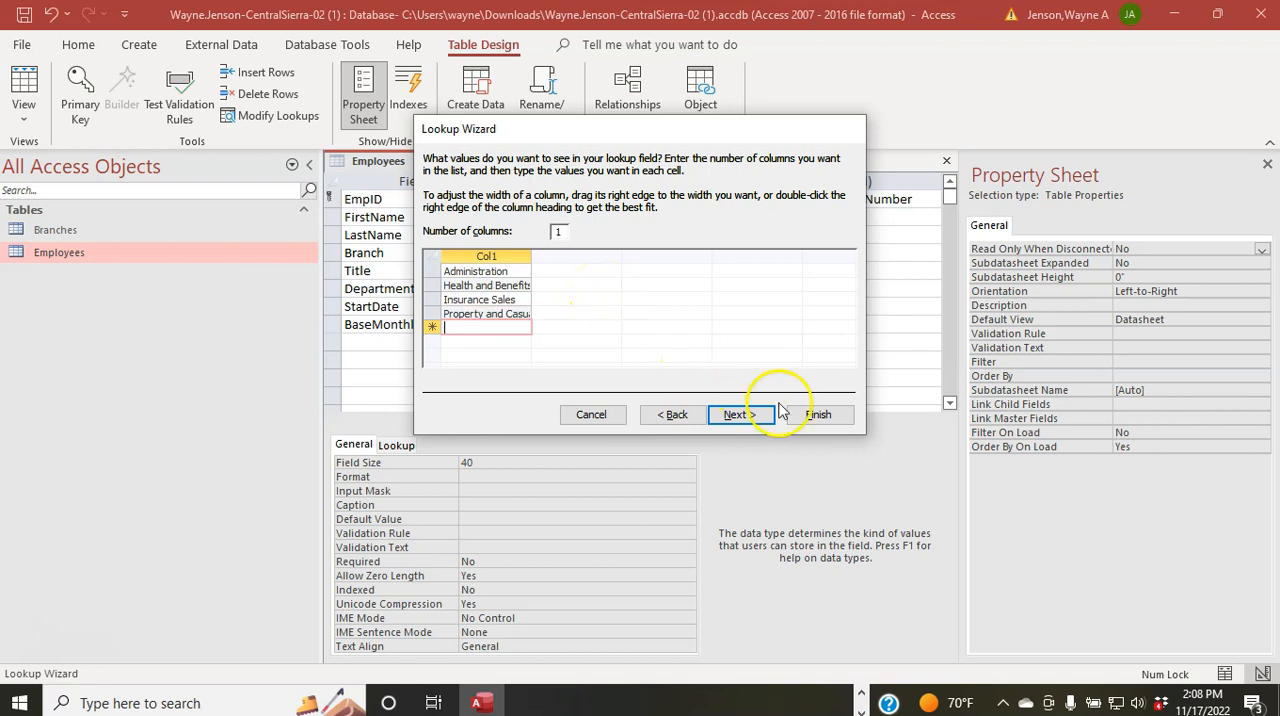
Step: Finish the Department lookup with entries limited to the list, and save the Employees table
left_click(740, 414)
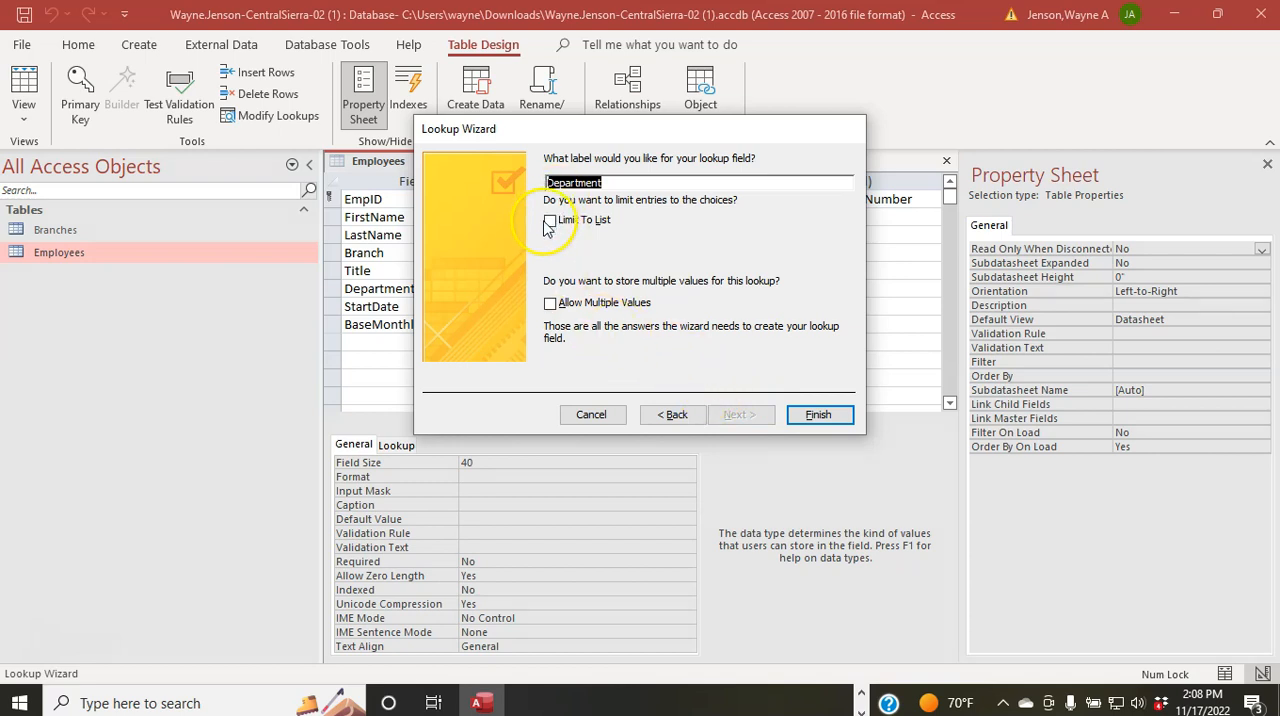
left_click(549, 222)
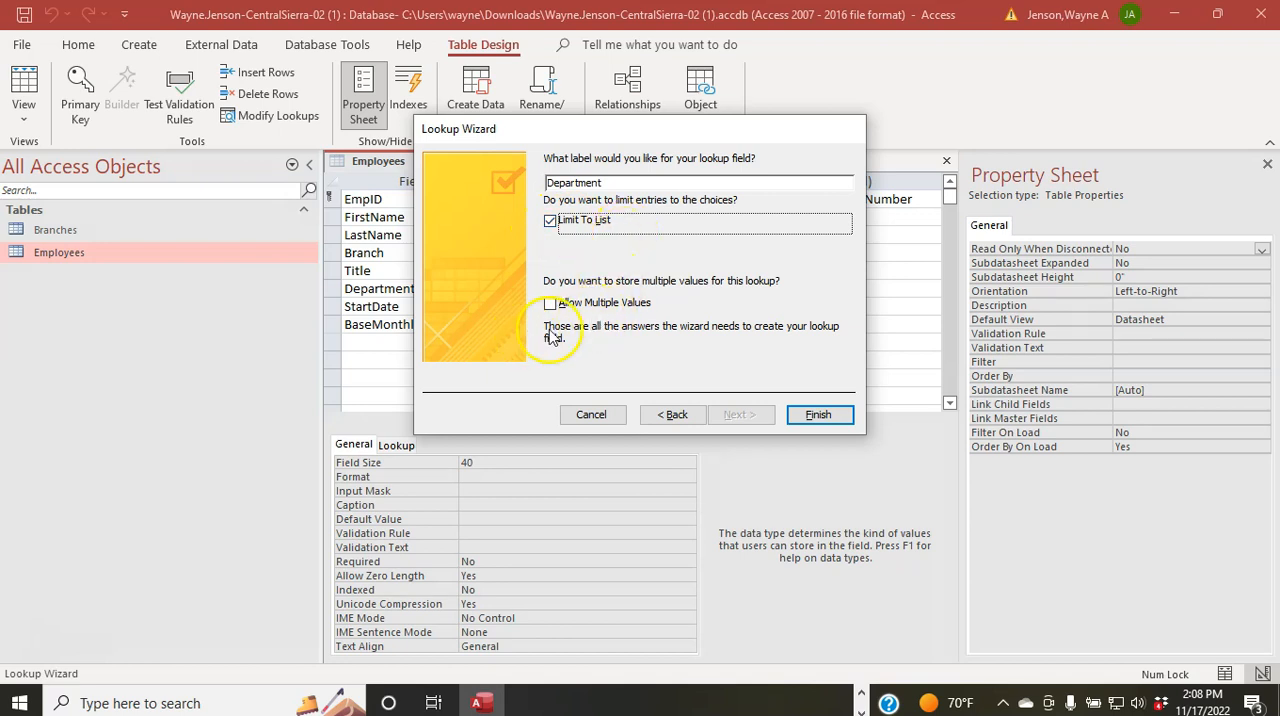
left_click(812, 414)
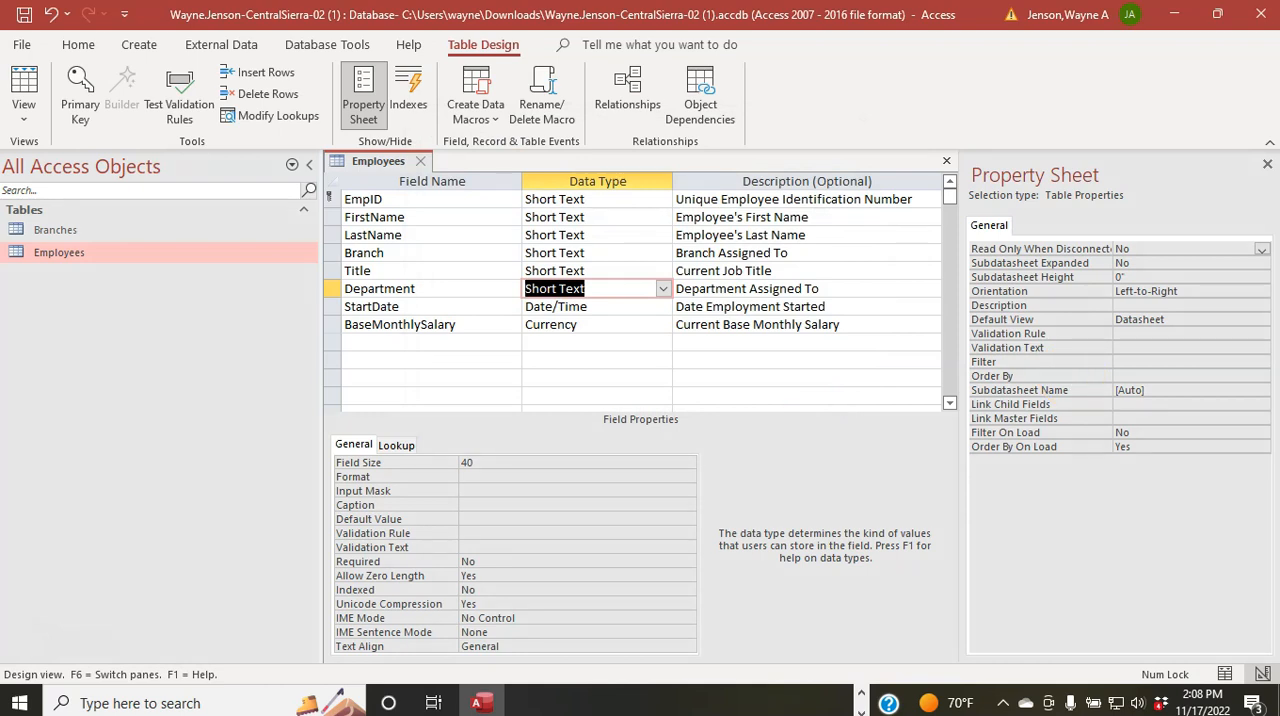
right_click(391, 162)
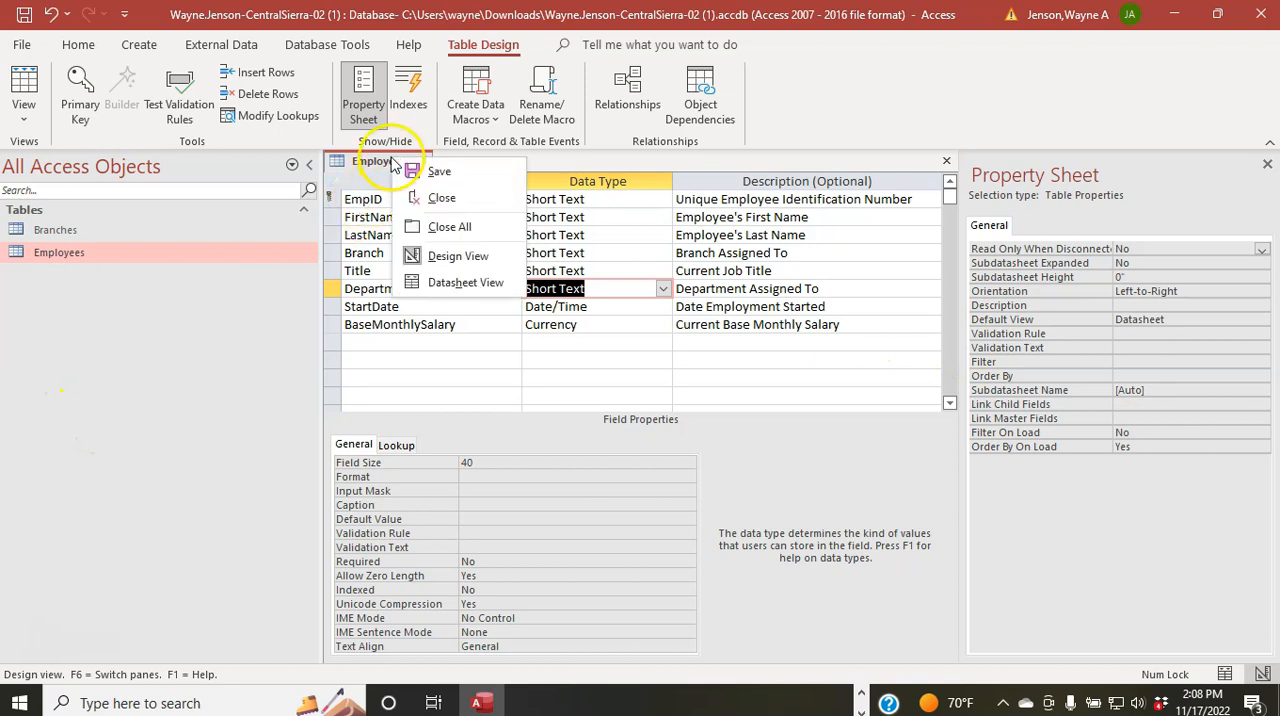
left_click(400, 171)
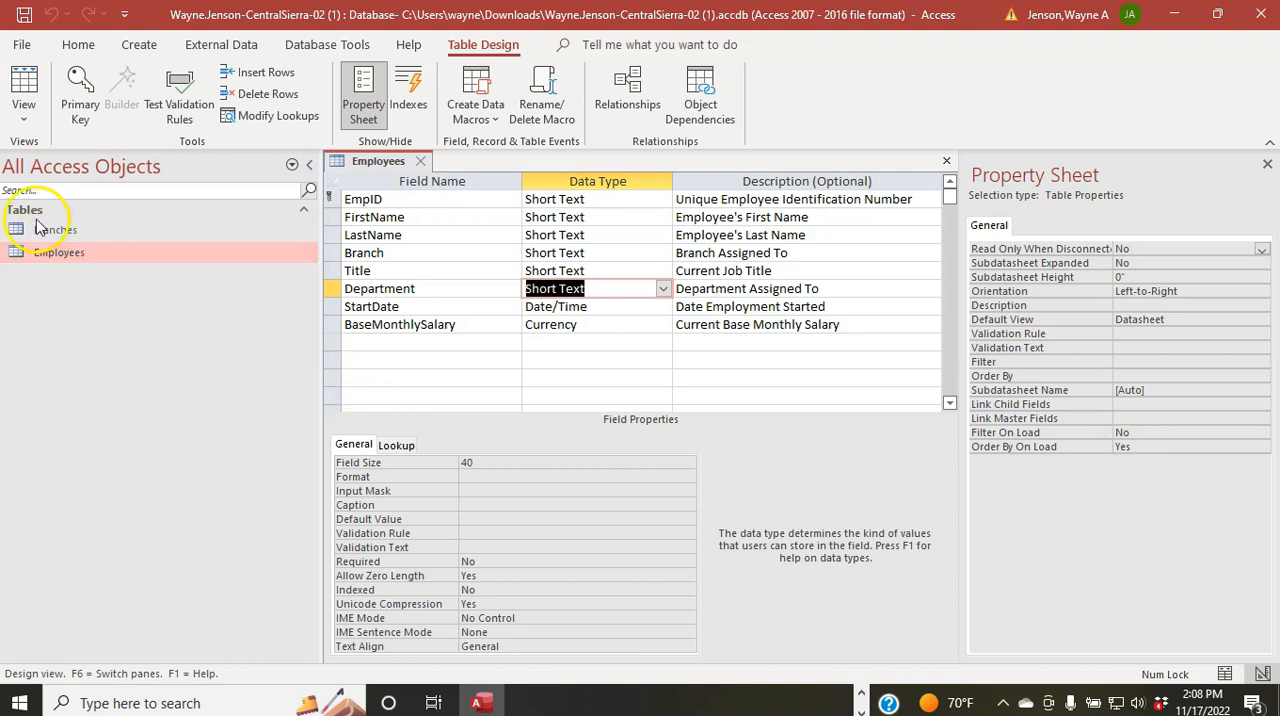
Step: Open the Branches table in Design View to check the Branch field's data type and size, and return to the Employees table
right_click(42, 235)
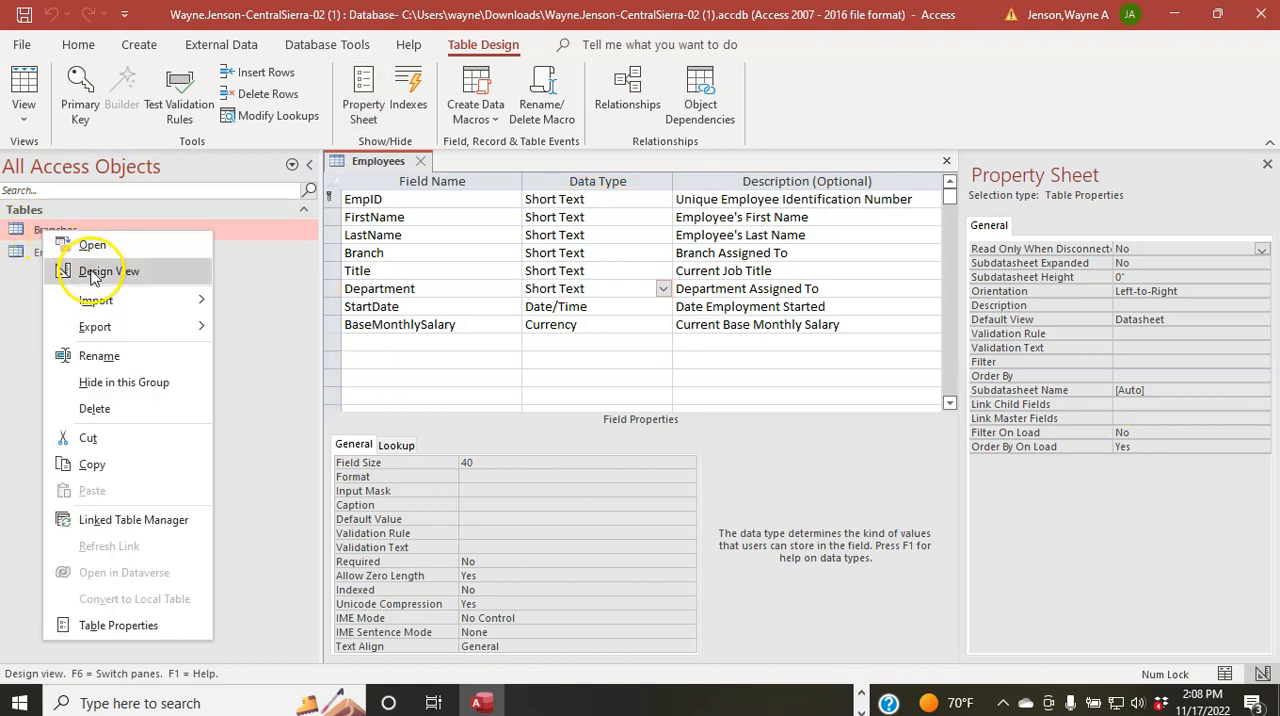
left_click(89, 270)
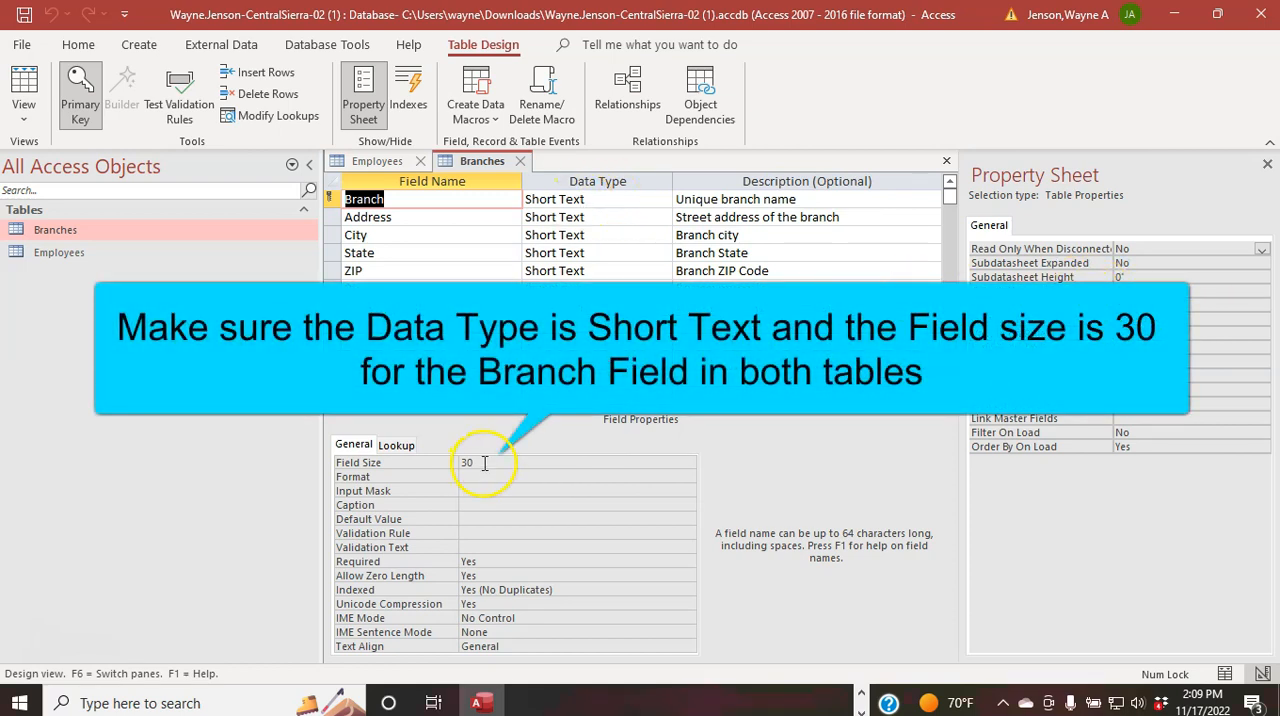
left_click(379, 164)
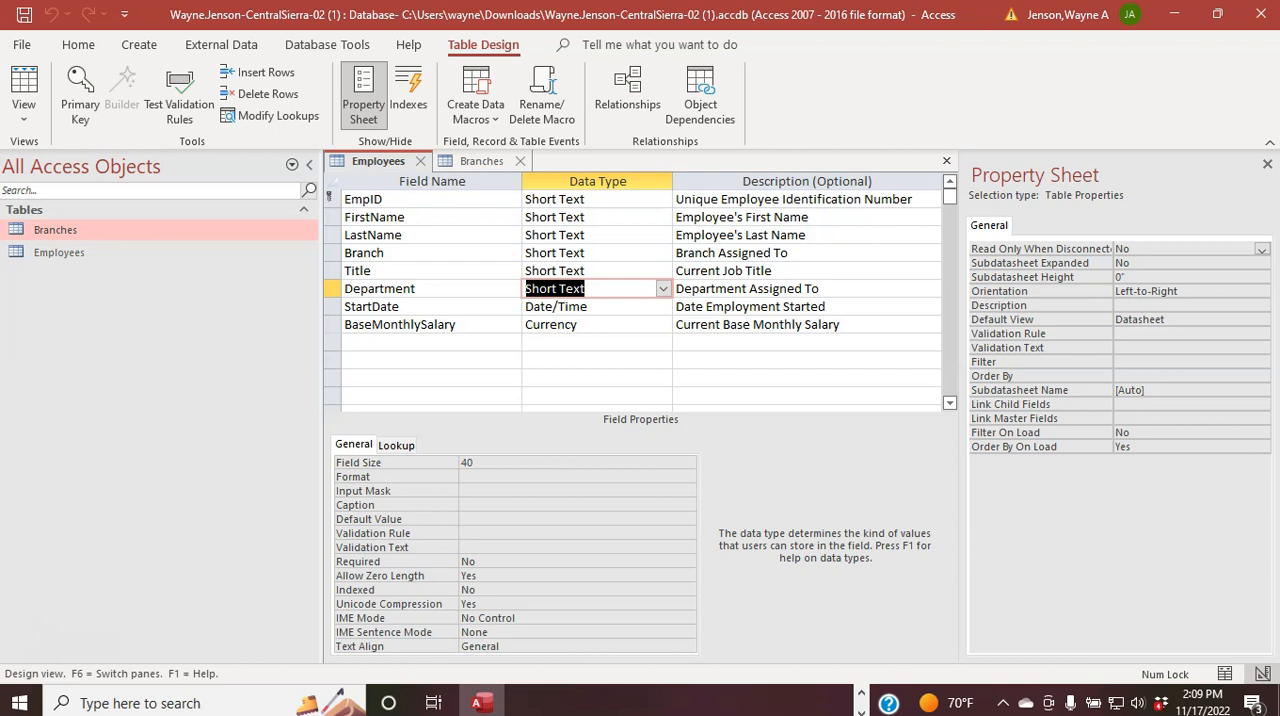
Step: Set the field size of the Employees table's Department field to 30
left_click(502, 463)
left_click(350, 463)
type("30")
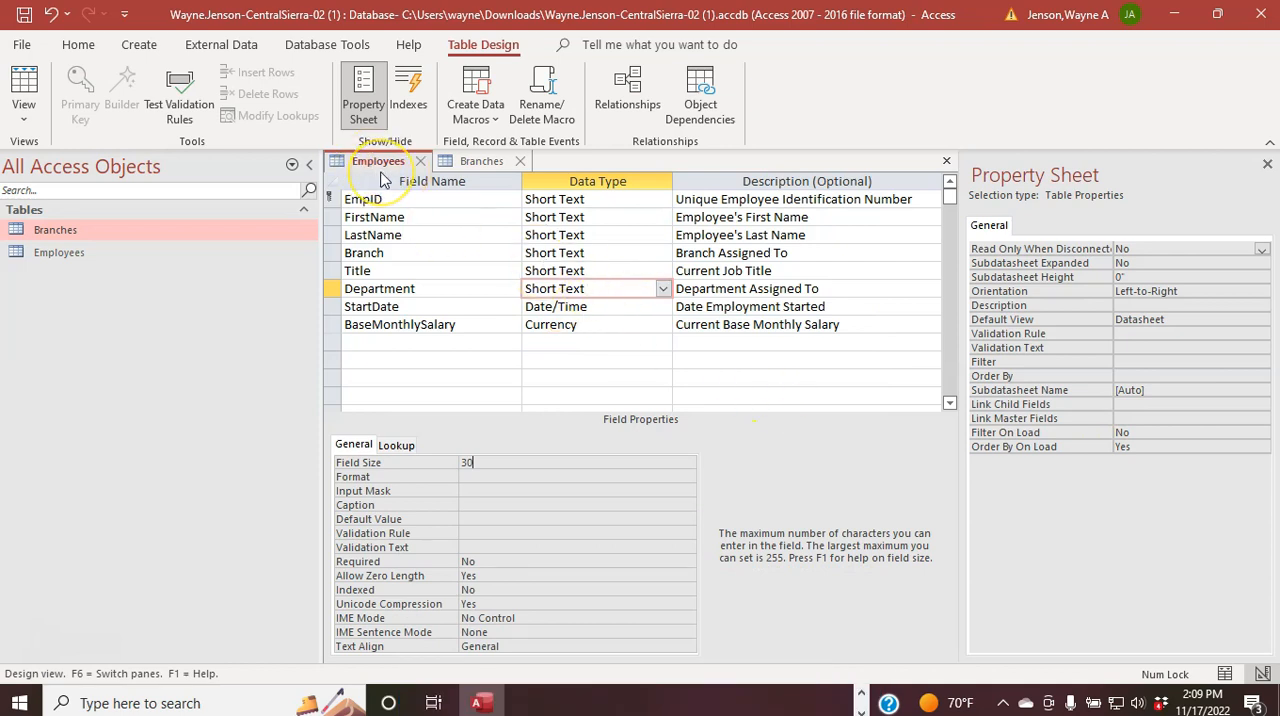
Step: Extend the Employees table's Branch field description to read "Branch Assigned To - Must match a branch in the Branches table"
left_click(727, 253)
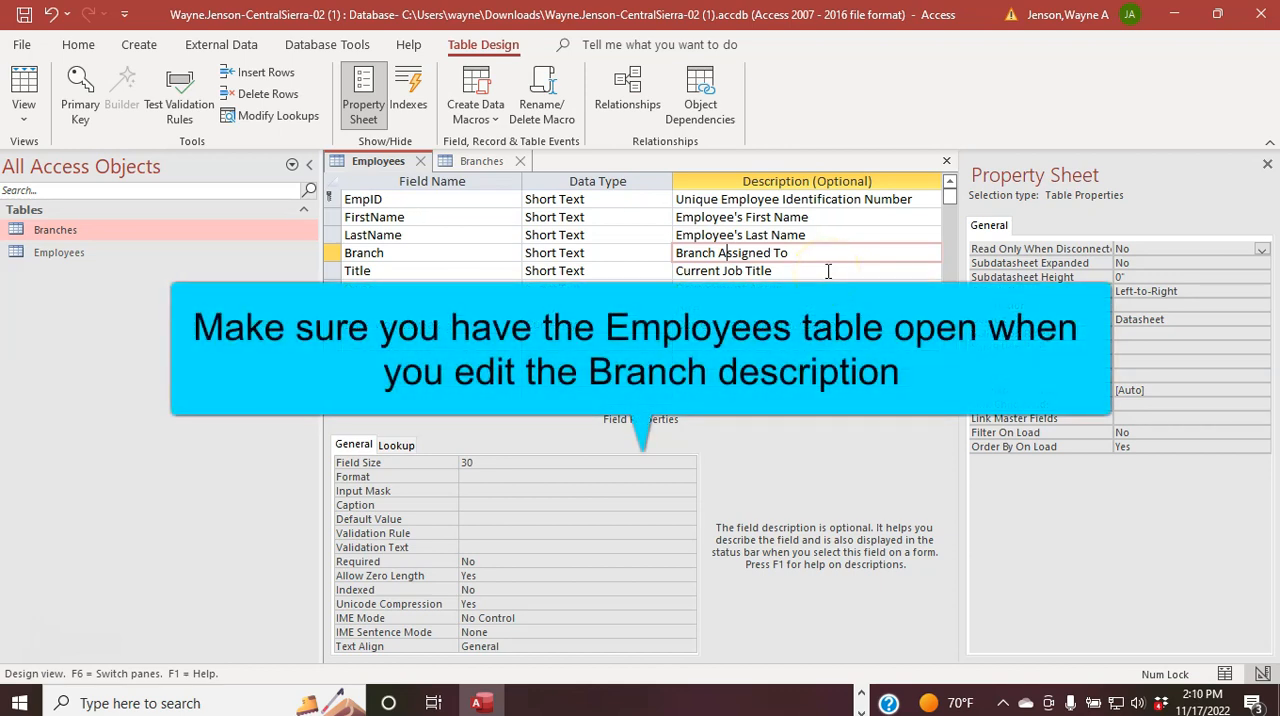
mouse_move(790, 254)
left_mouse_down()
mouse_move(685, 256)
mouse_move(806, 247)
left_mouse_up()
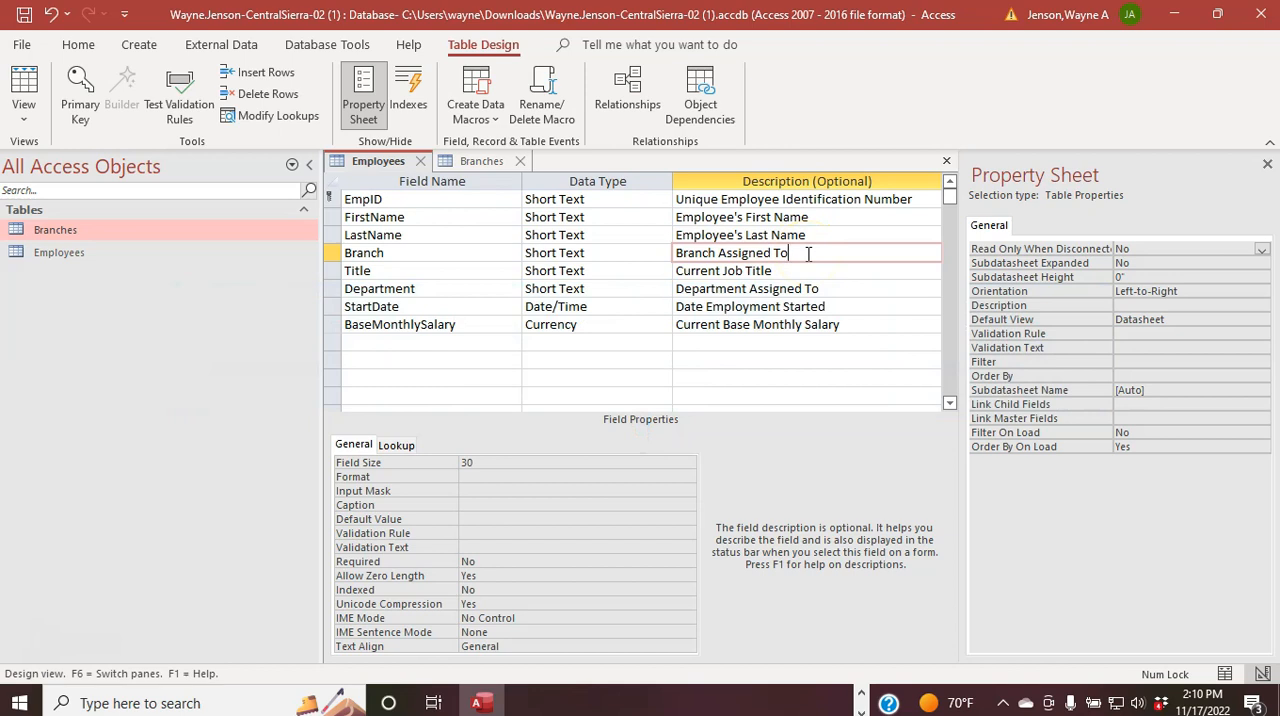
type("- Must Matc")
key("BackSpace")
key("BackSpace")
key("BackSpace")
key("BackSpace")
type("match a branch in the")
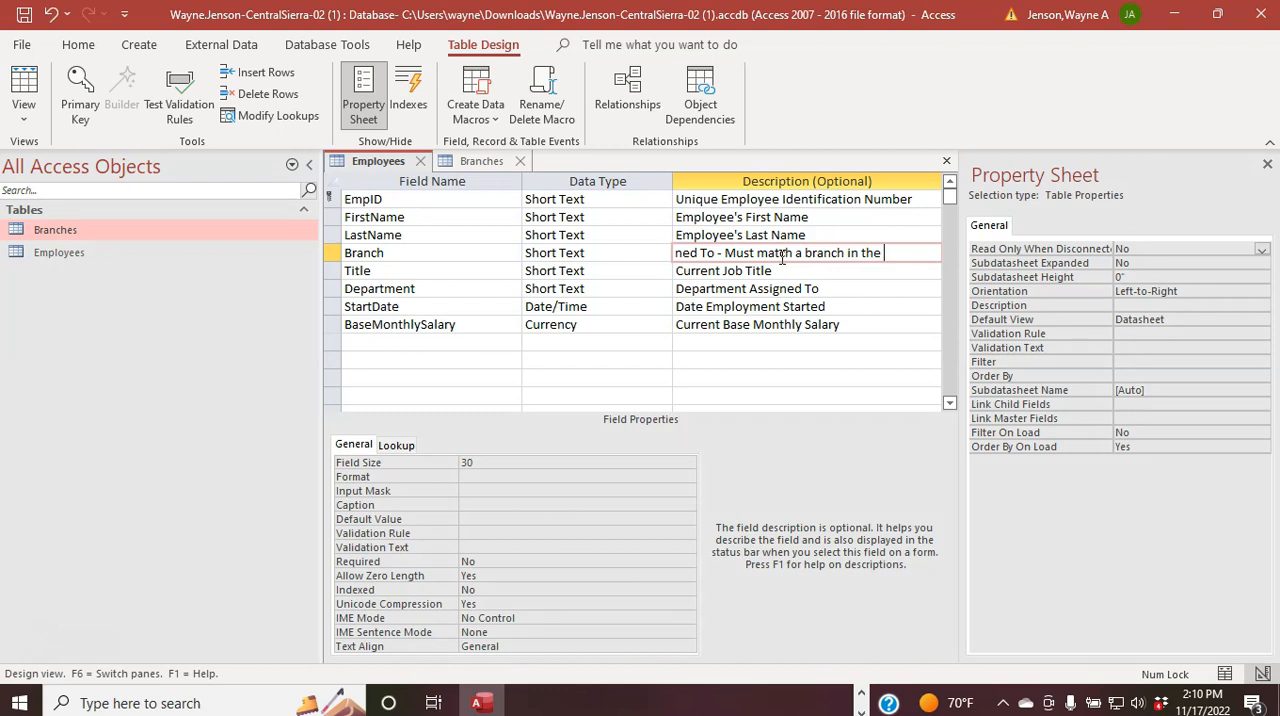
type(" Branches table")
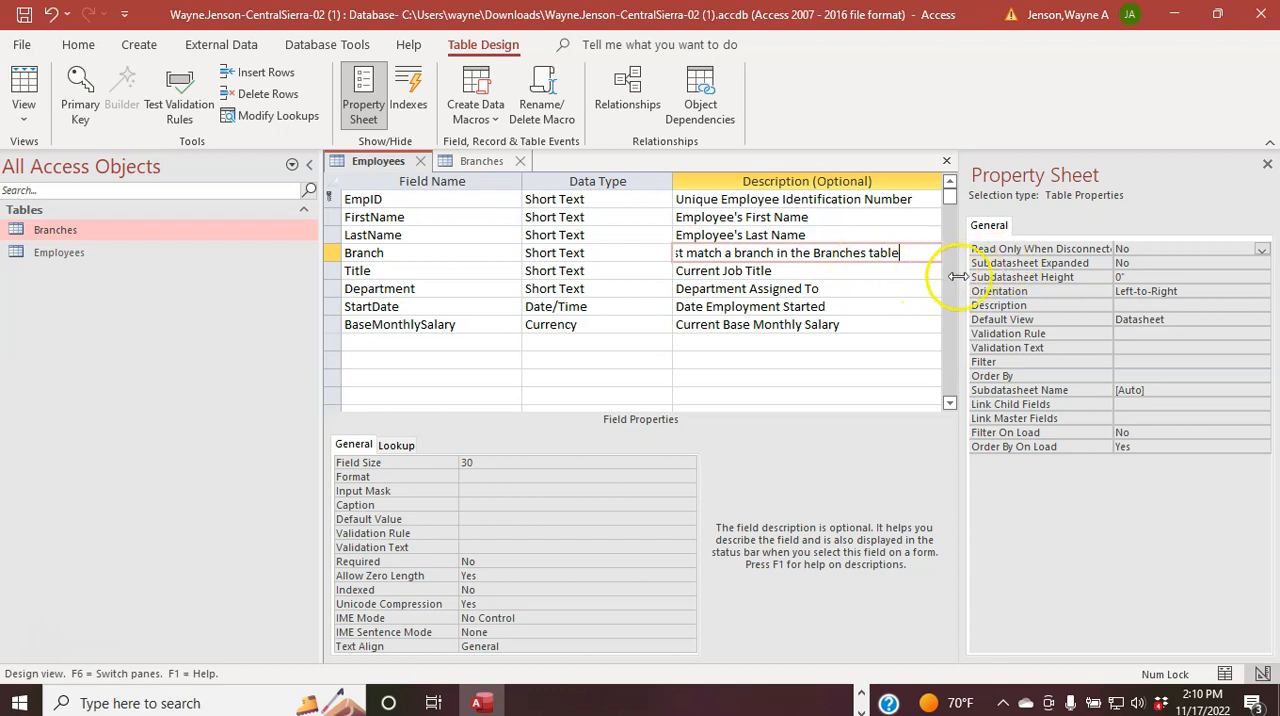
Step: Save the Employees table design and accept the possible data loss from the shortened field size
right_click(378, 163)
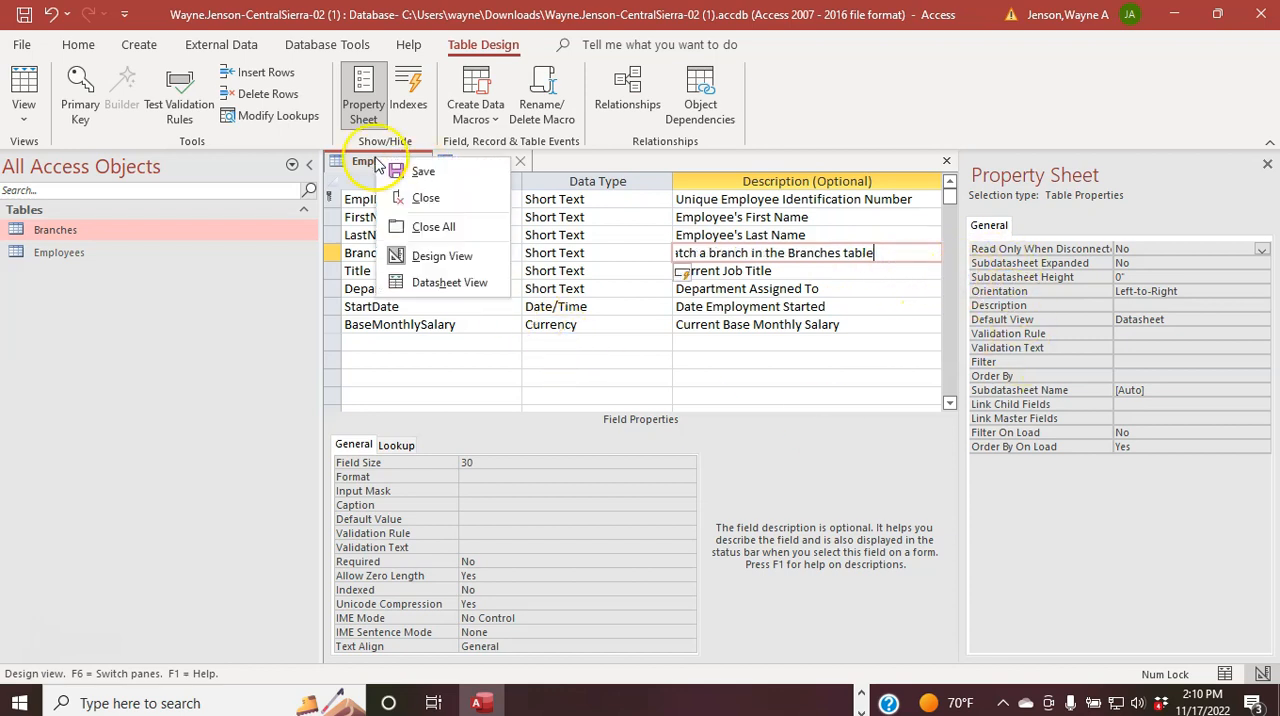
left_click(405, 172)
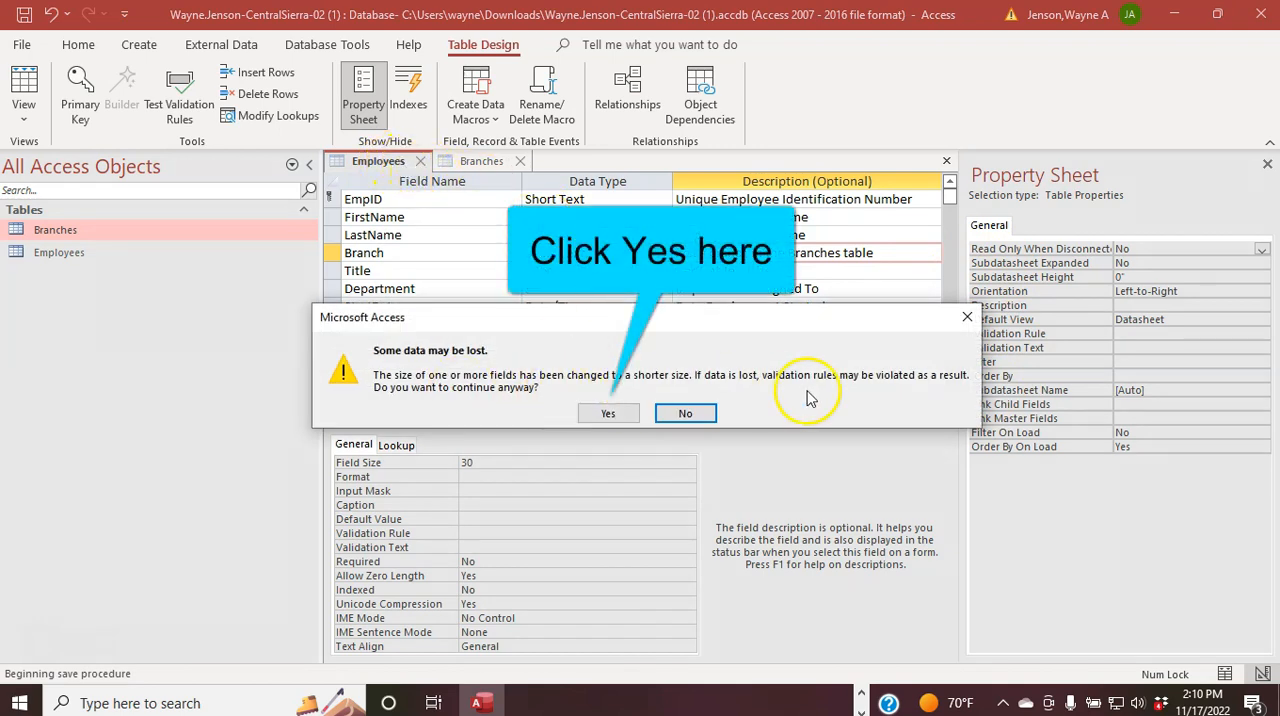
left_click(608, 413)
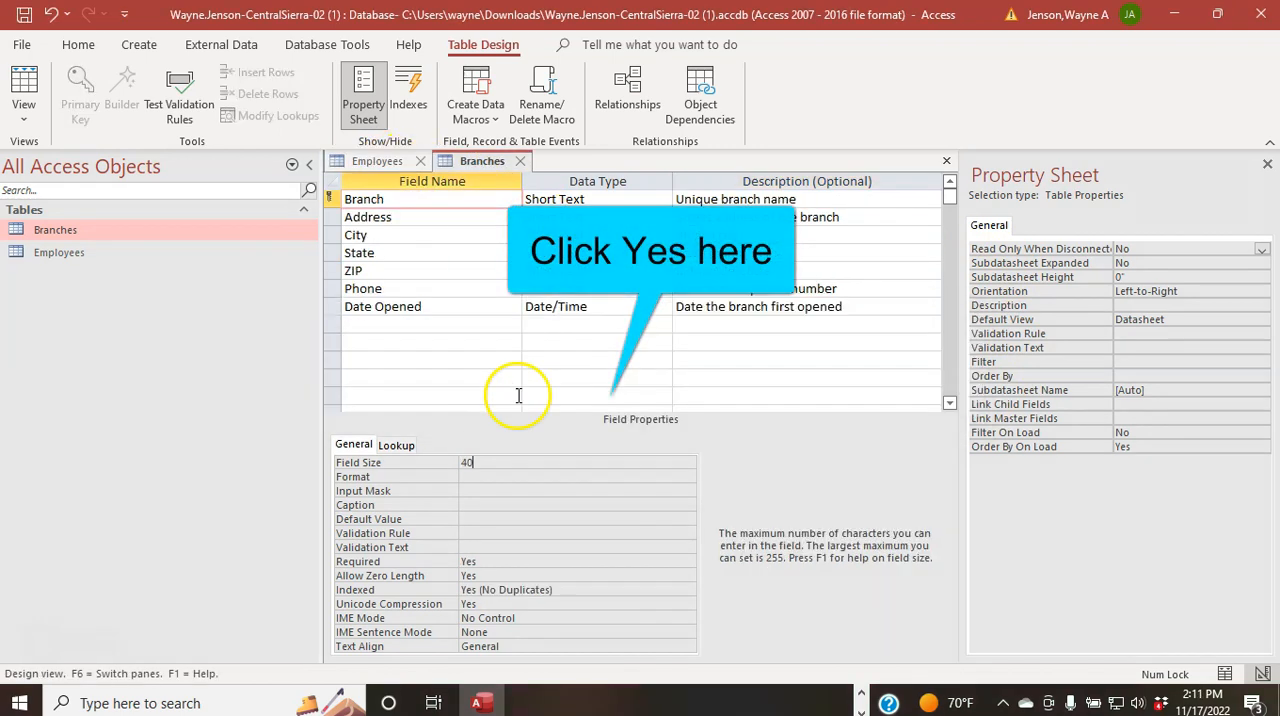
Step: Save and close the Branches and Employees table designs, accepting the shortened field size in Employees
right_click(482, 163)
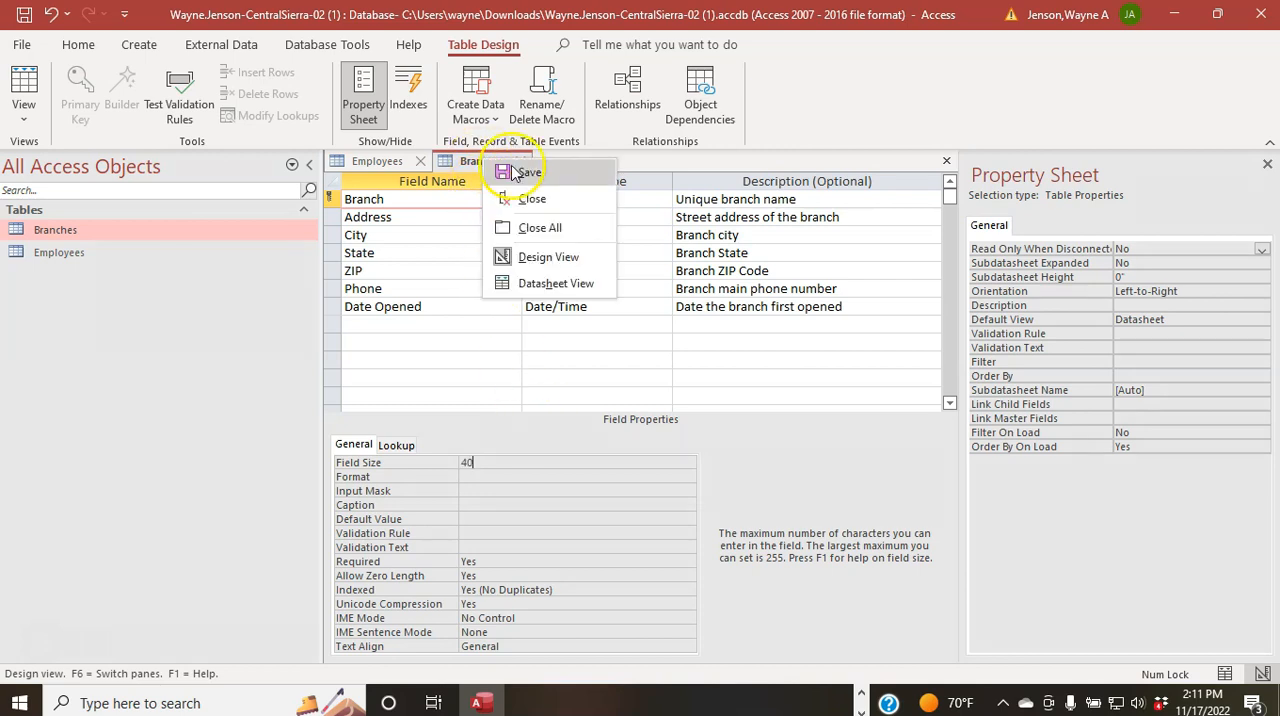
left_click(514, 173)
left_click(527, 162)
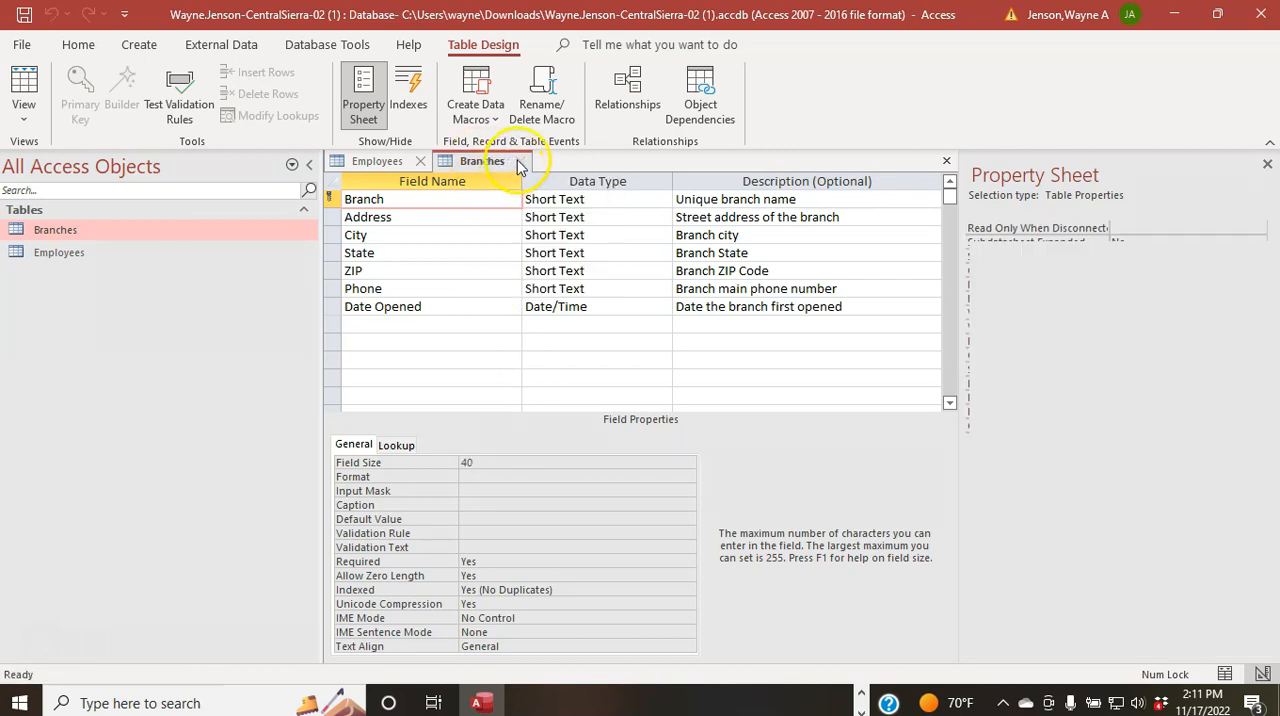
right_click(411, 163)
left_click(424, 170)
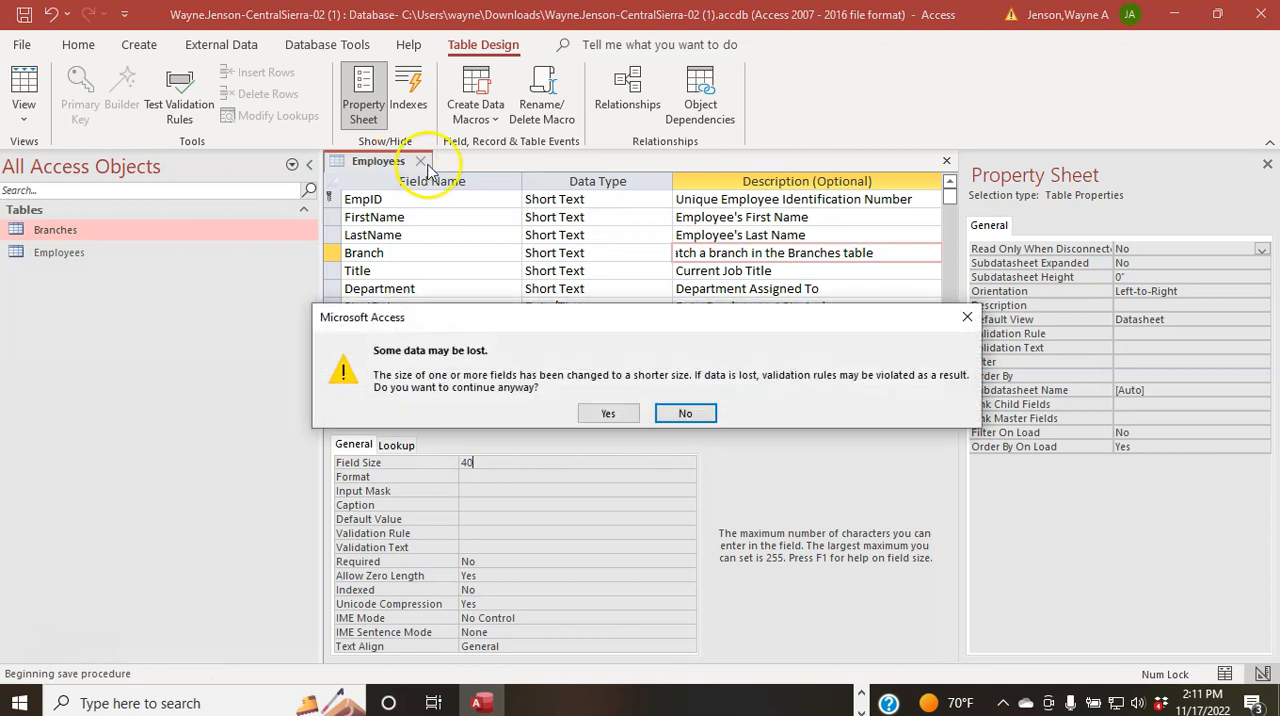
left_click(600, 410)
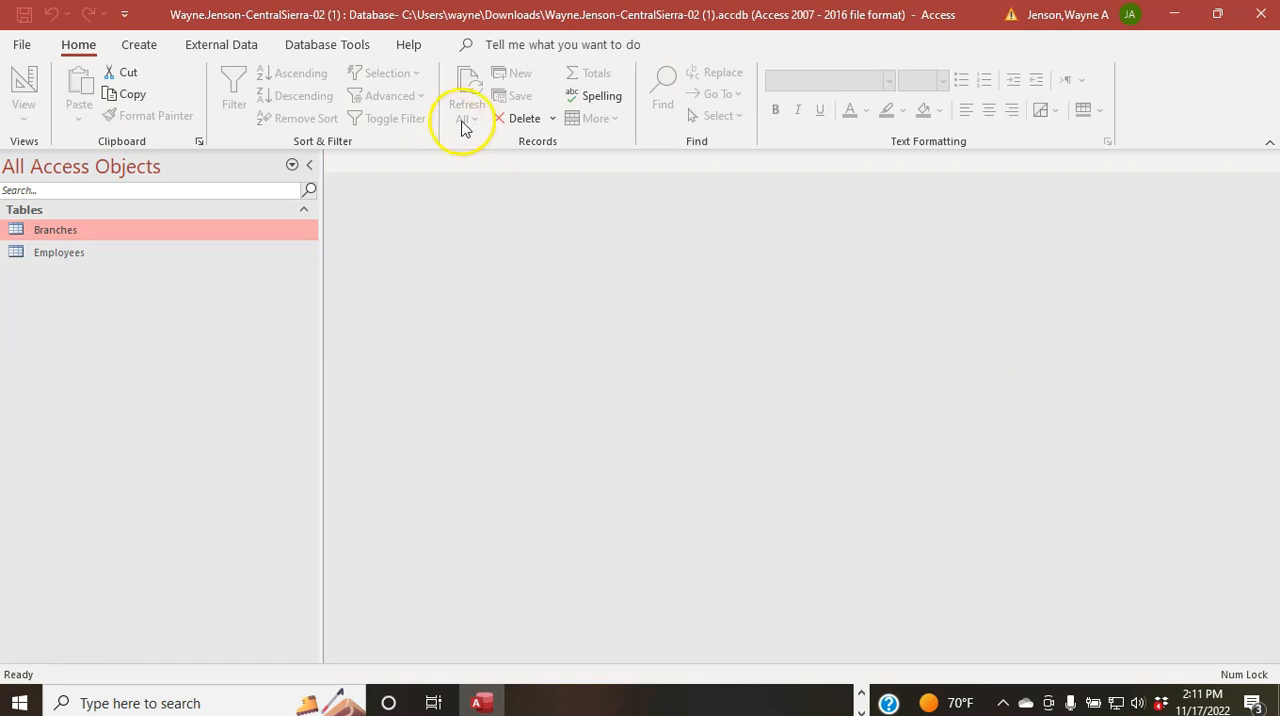
Step: Open the Relationships window and add the Branches and Employees tables to the layout
left_click(316, 46)
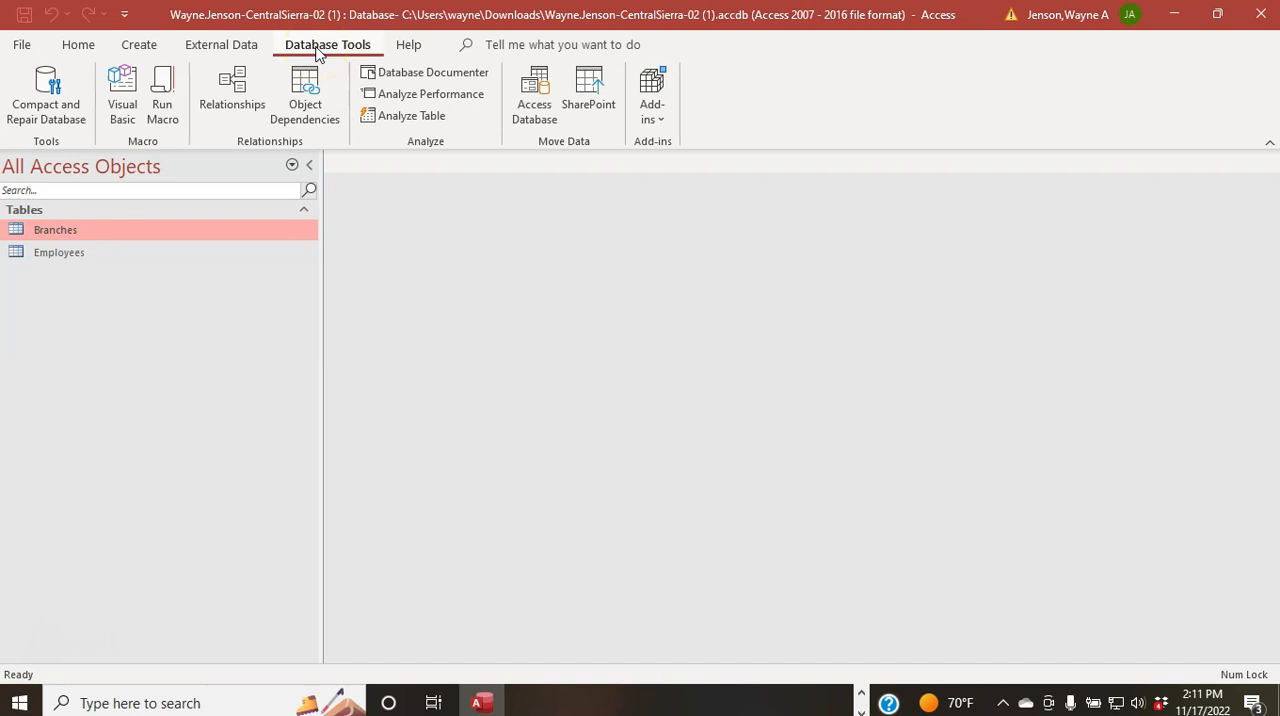
left_click(231, 96)
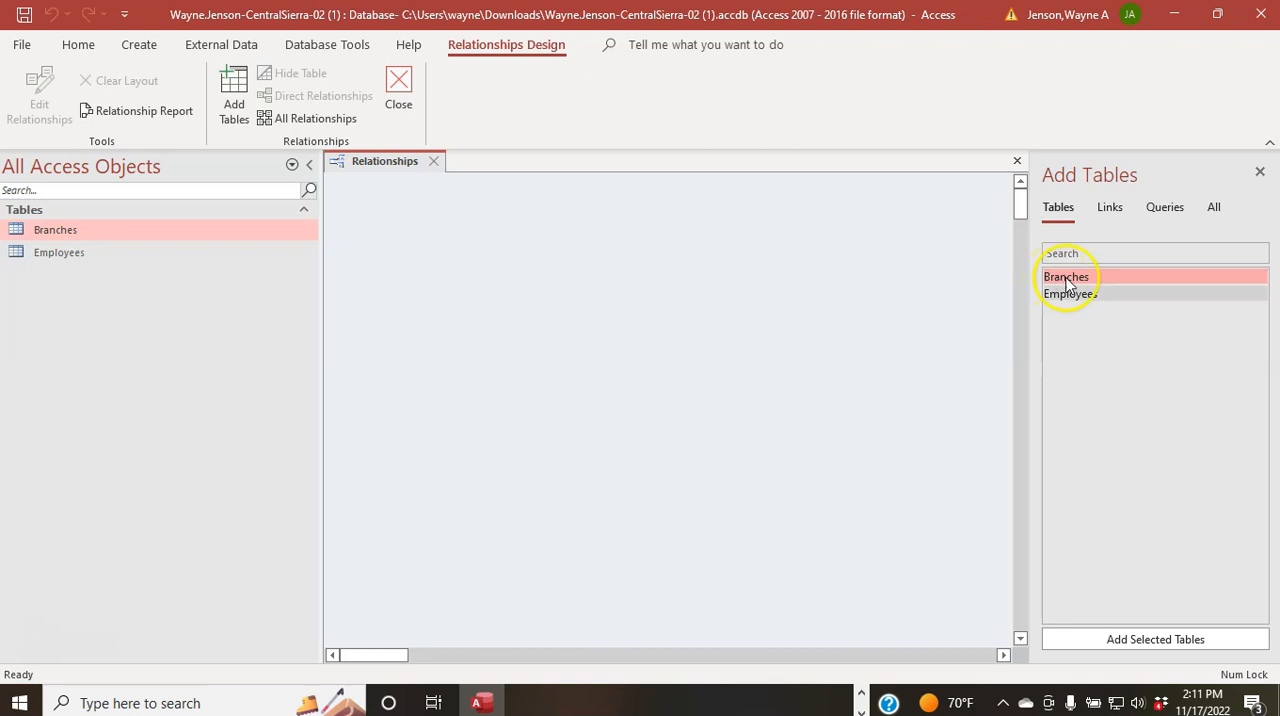
left_click(1182, 641)
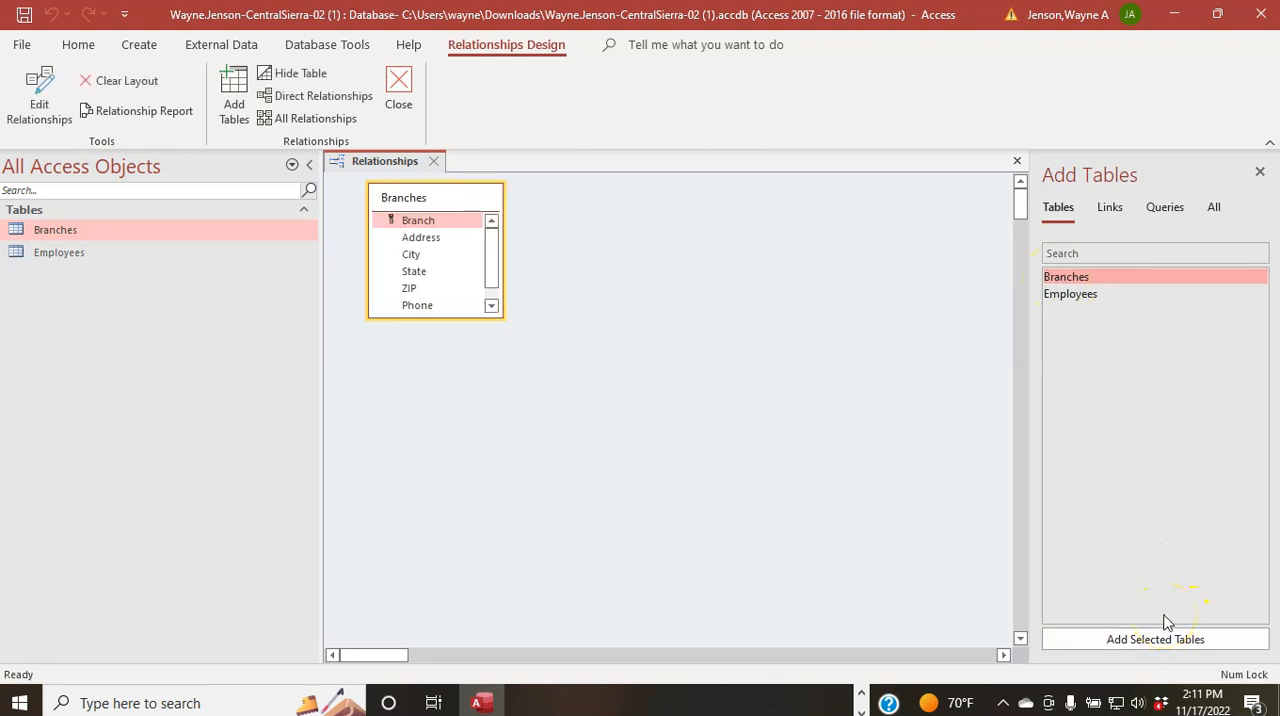
left_click(1077, 295)
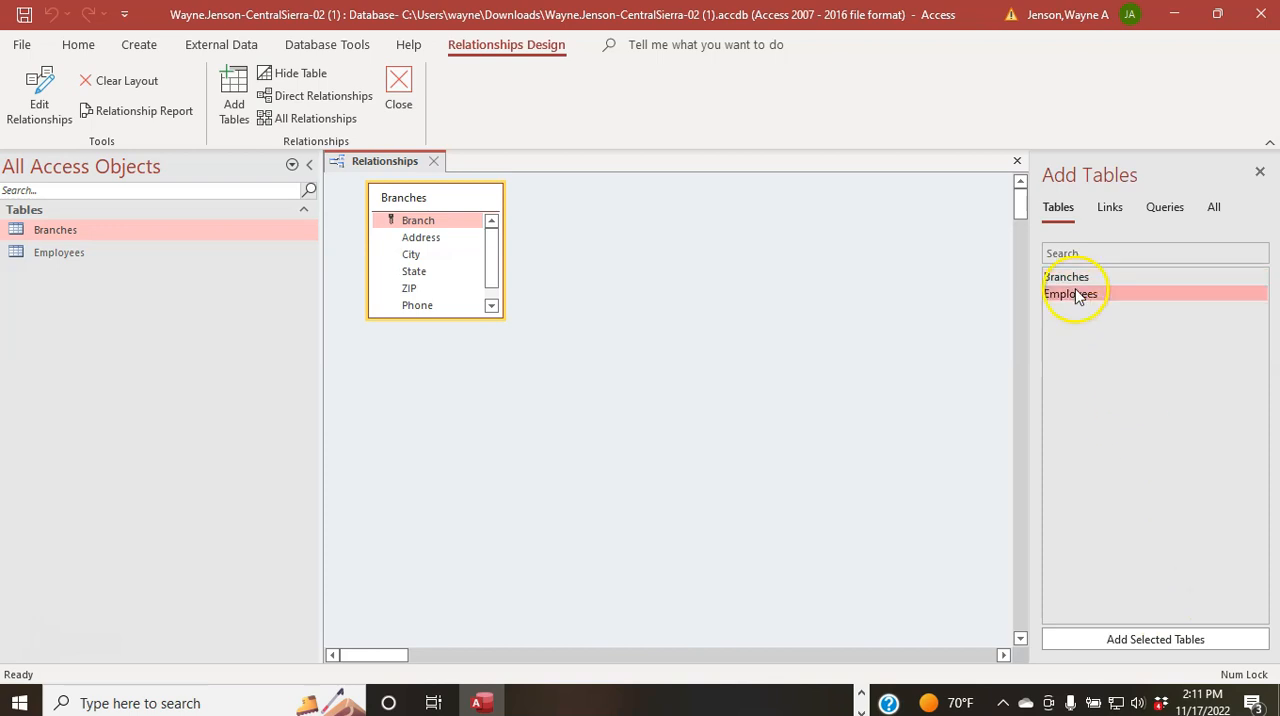
left_click(1140, 641)
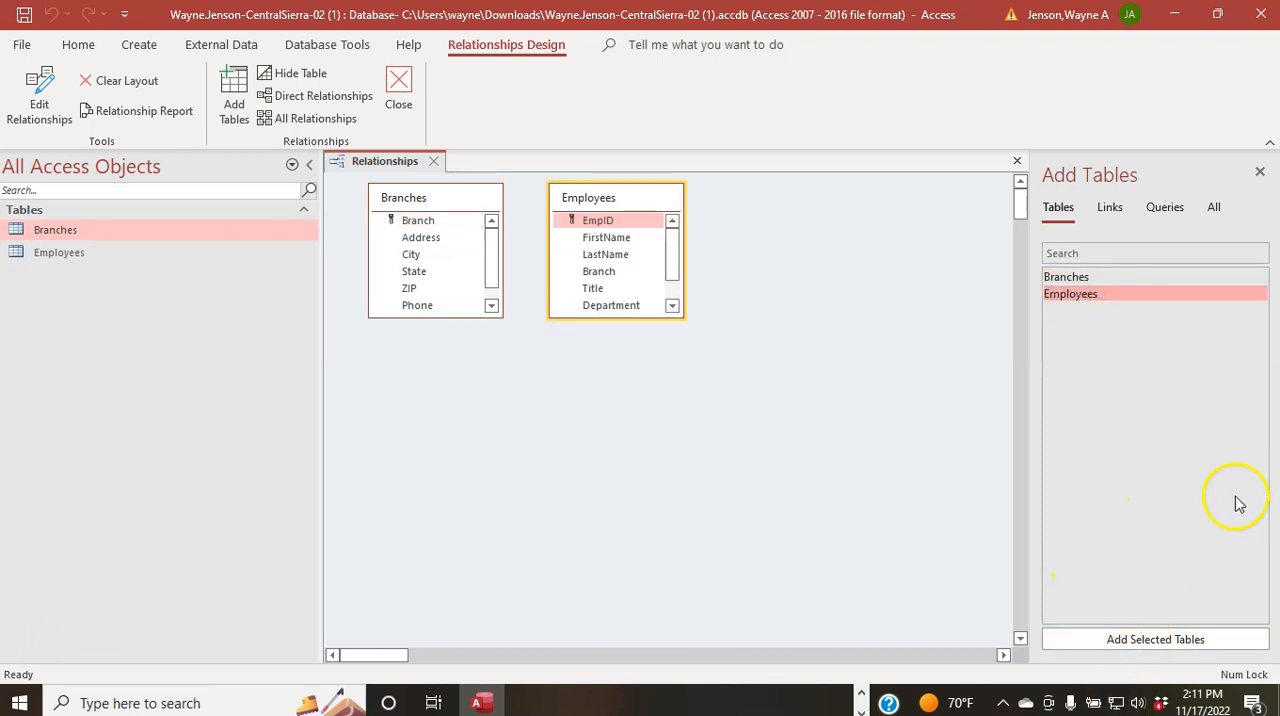
left_click(645, 469)
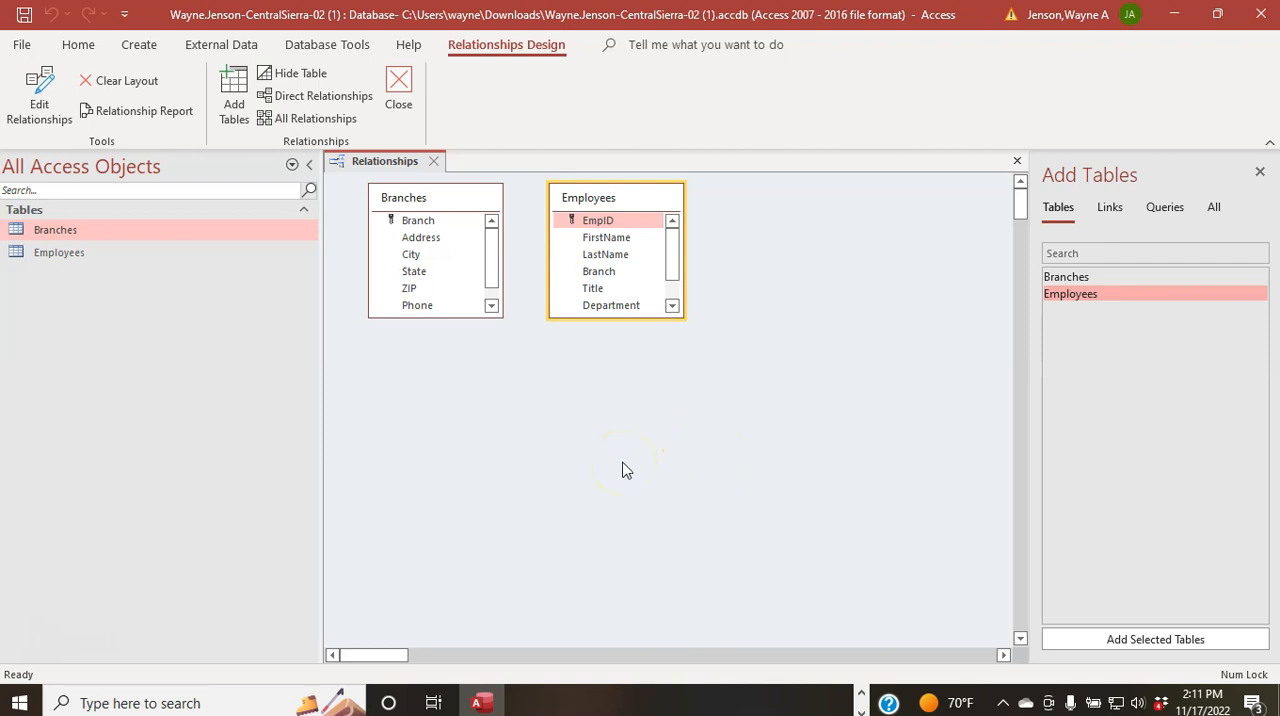
Step: Close the Add Tables pane and enlarge the Employees and Branches field lists so that all fields show
left_click(863, 295)
left_click(1260, 172)
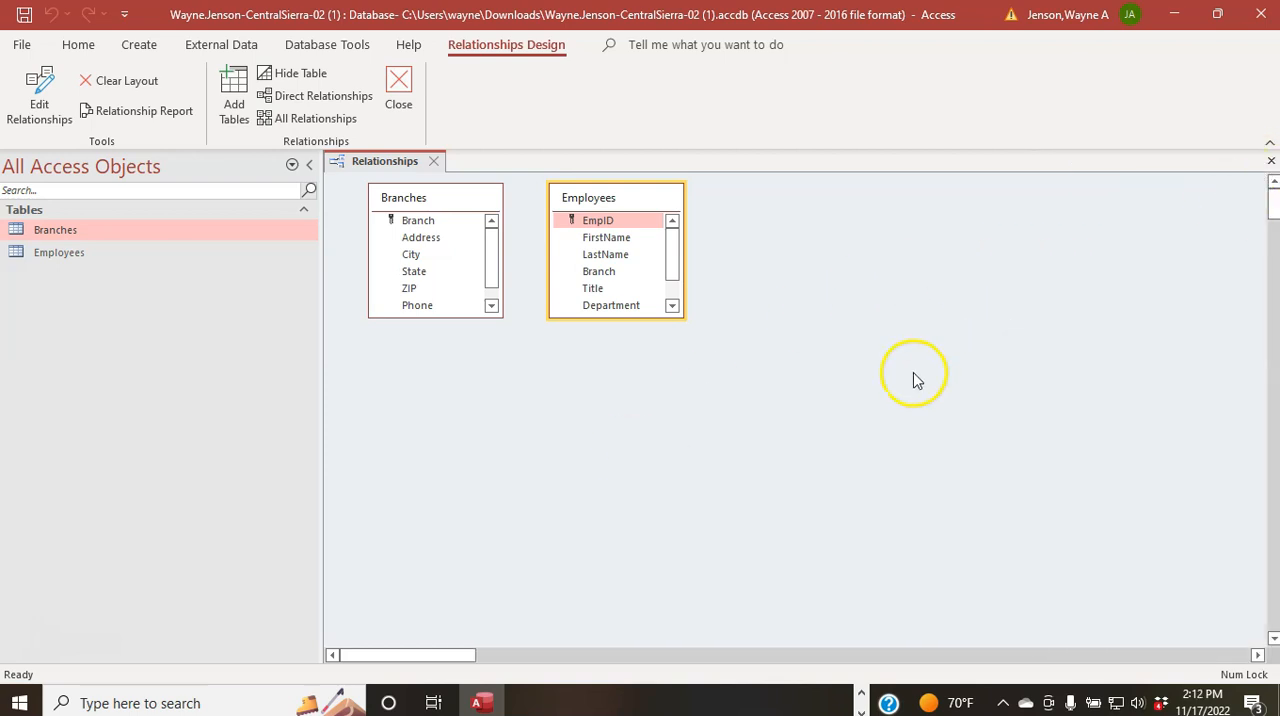
left_click(851, 416)
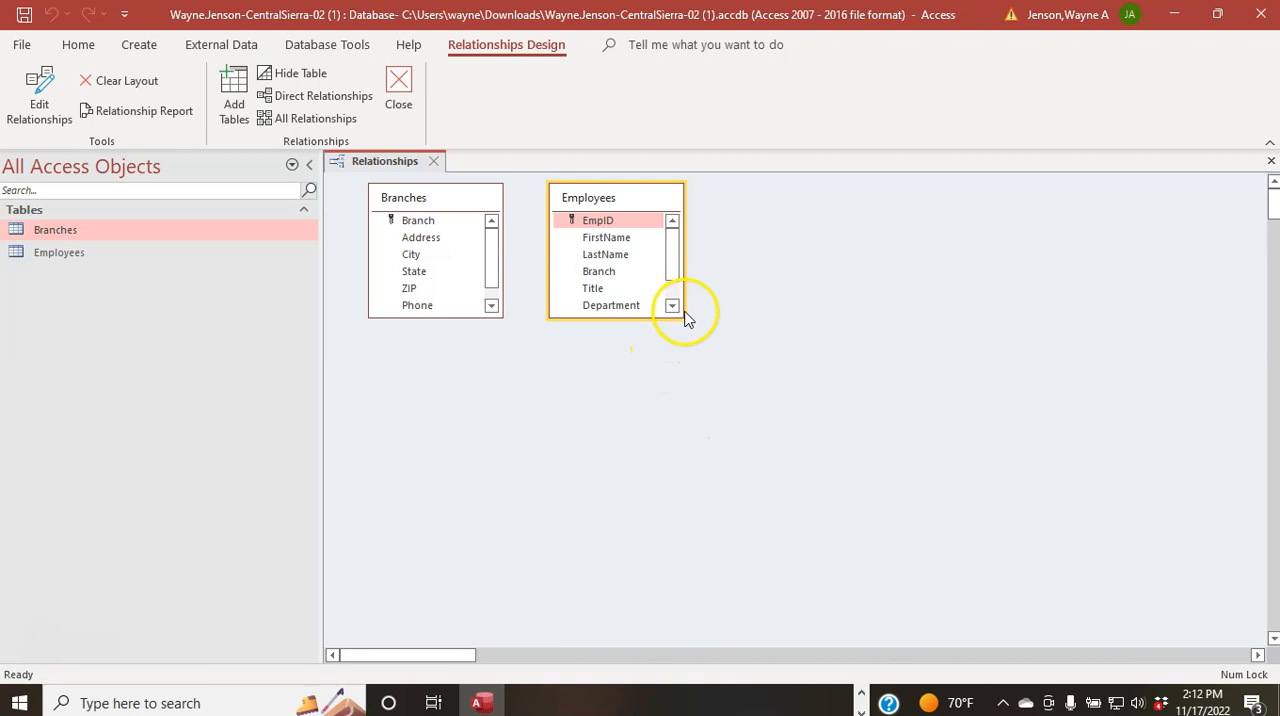
left_click_drag(684, 317, 741, 372)
left_click_drag(503, 317, 511, 345)
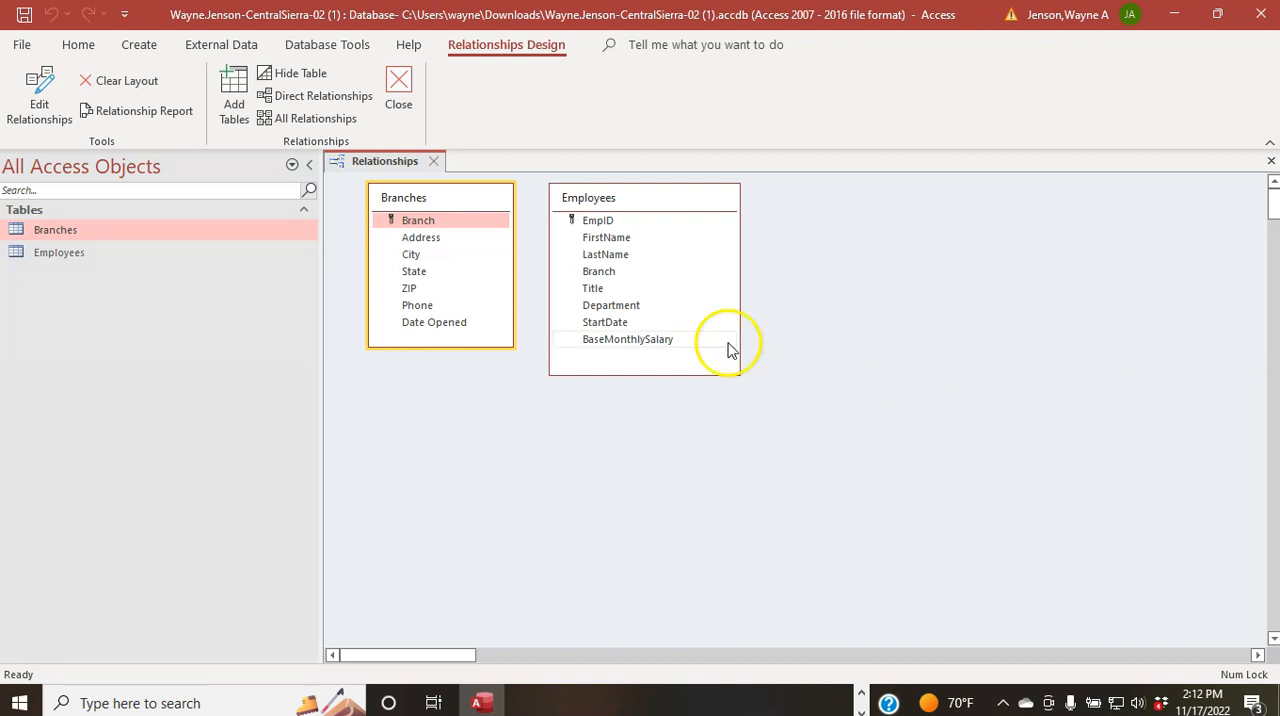
Step: Relate the Branches table's Branch field to Employees' Branch with referential integrity and cascading updates, and save and close the relationships layout
left_click_drag(434, 220, 605, 279)
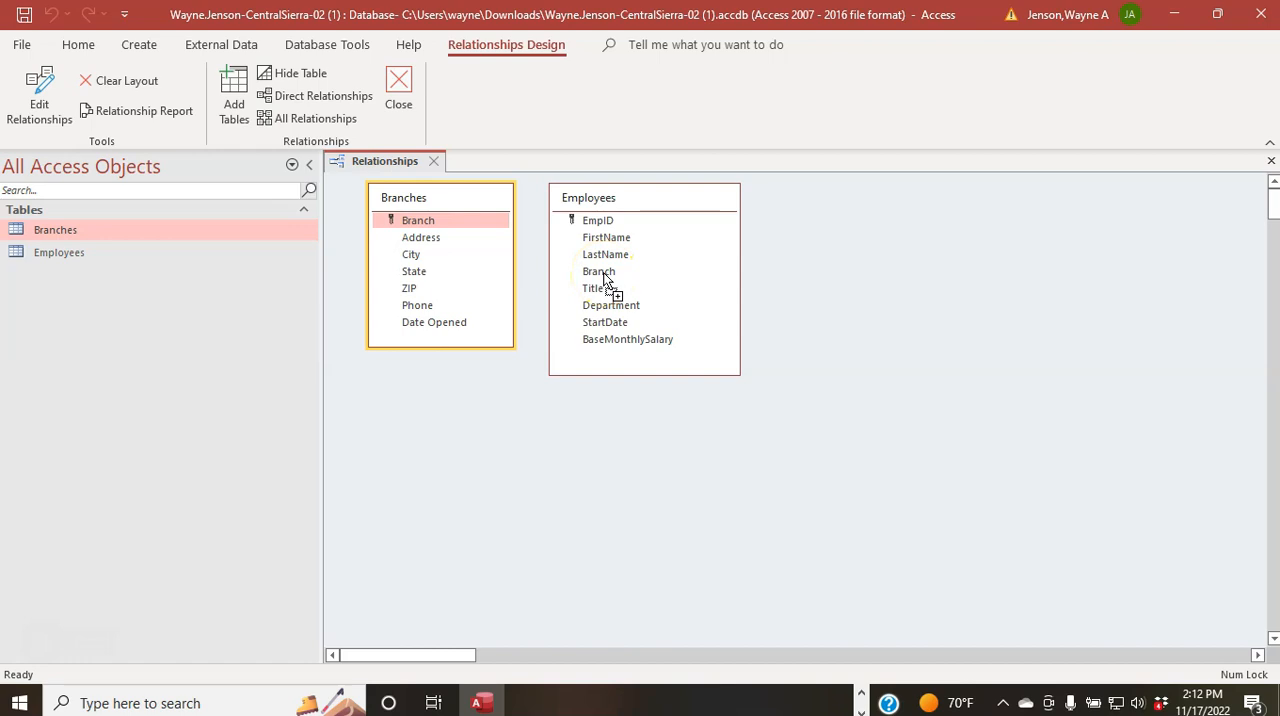
left_click_drag(605, 279, 605, 280)
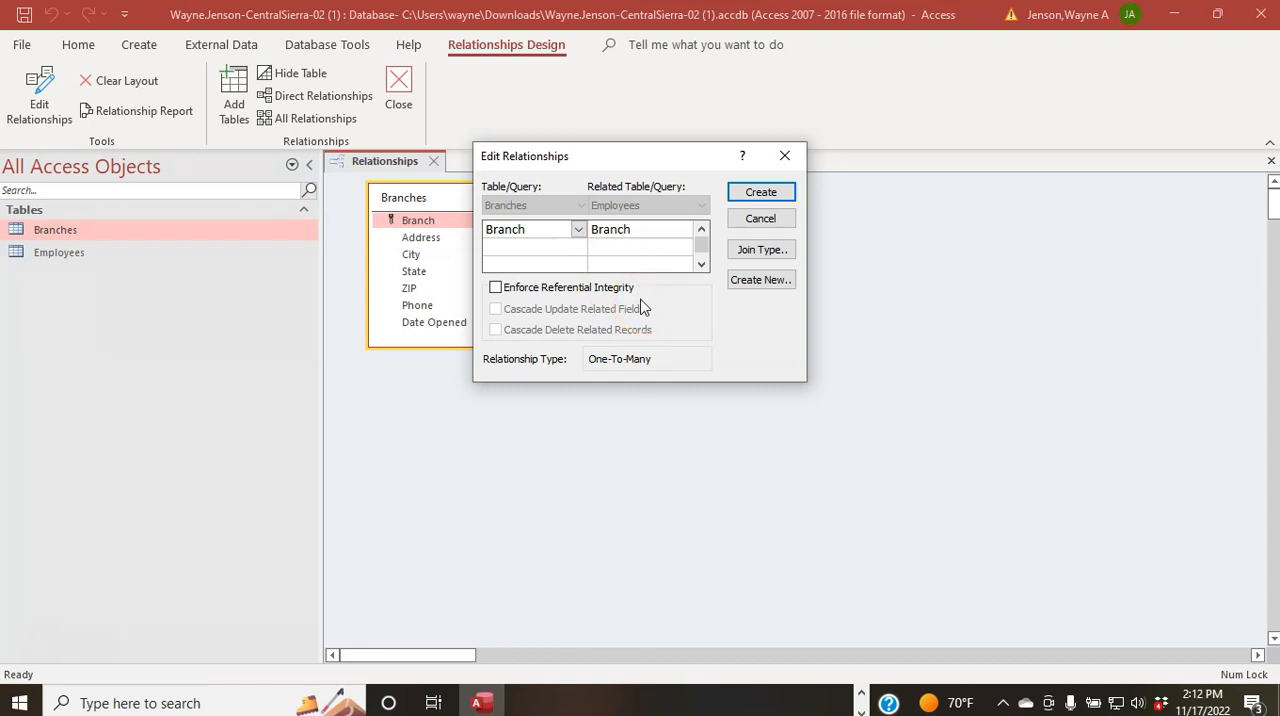
left_click(497, 288)
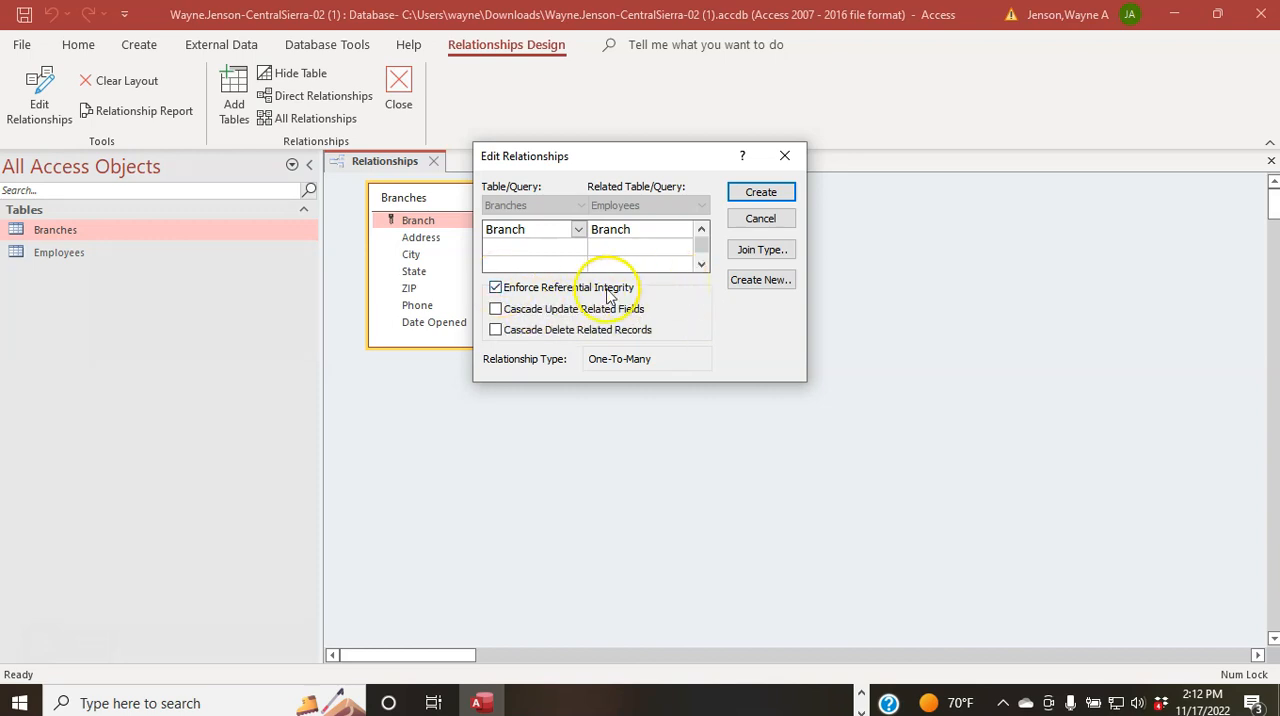
left_click(496, 310)
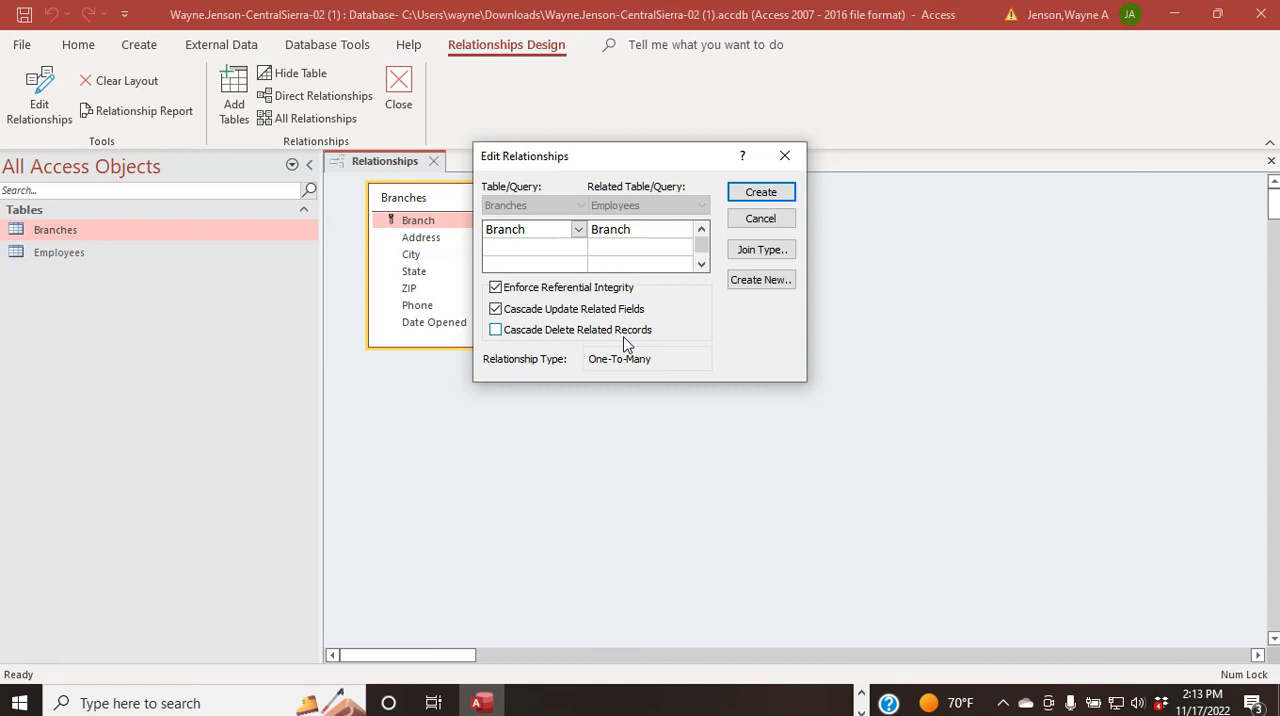
left_click(785, 197)
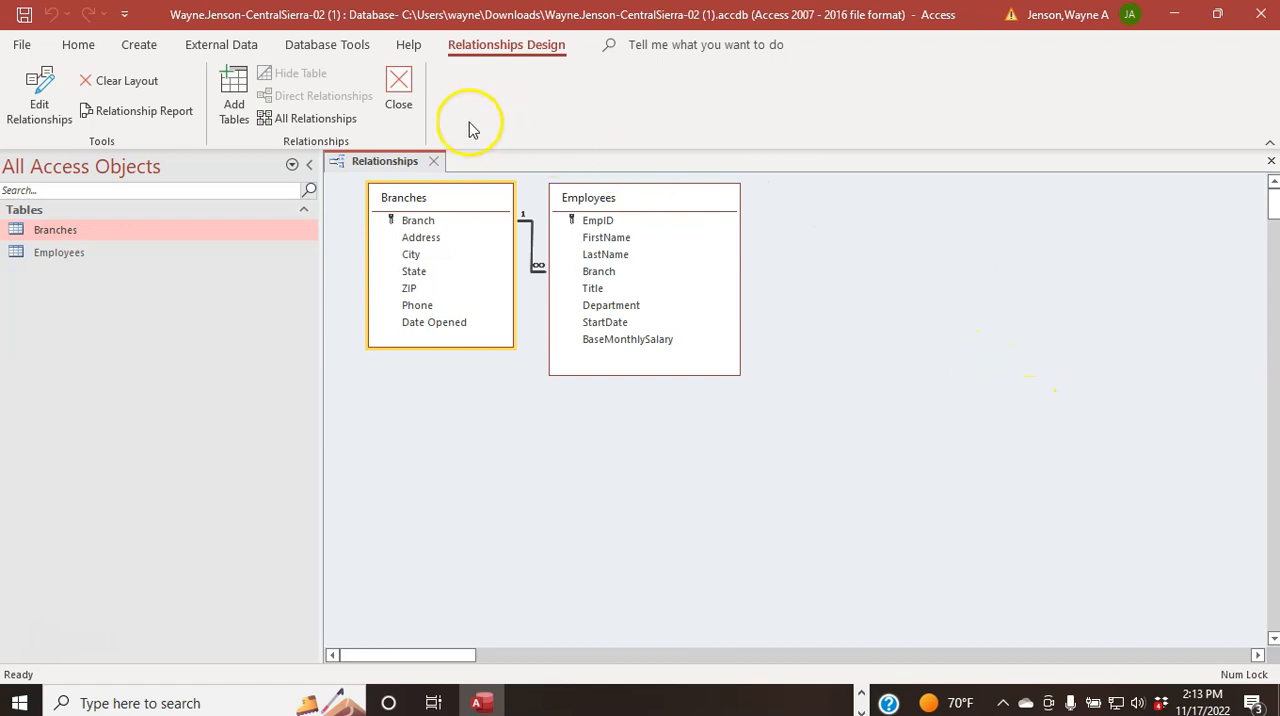
left_click(435, 162)
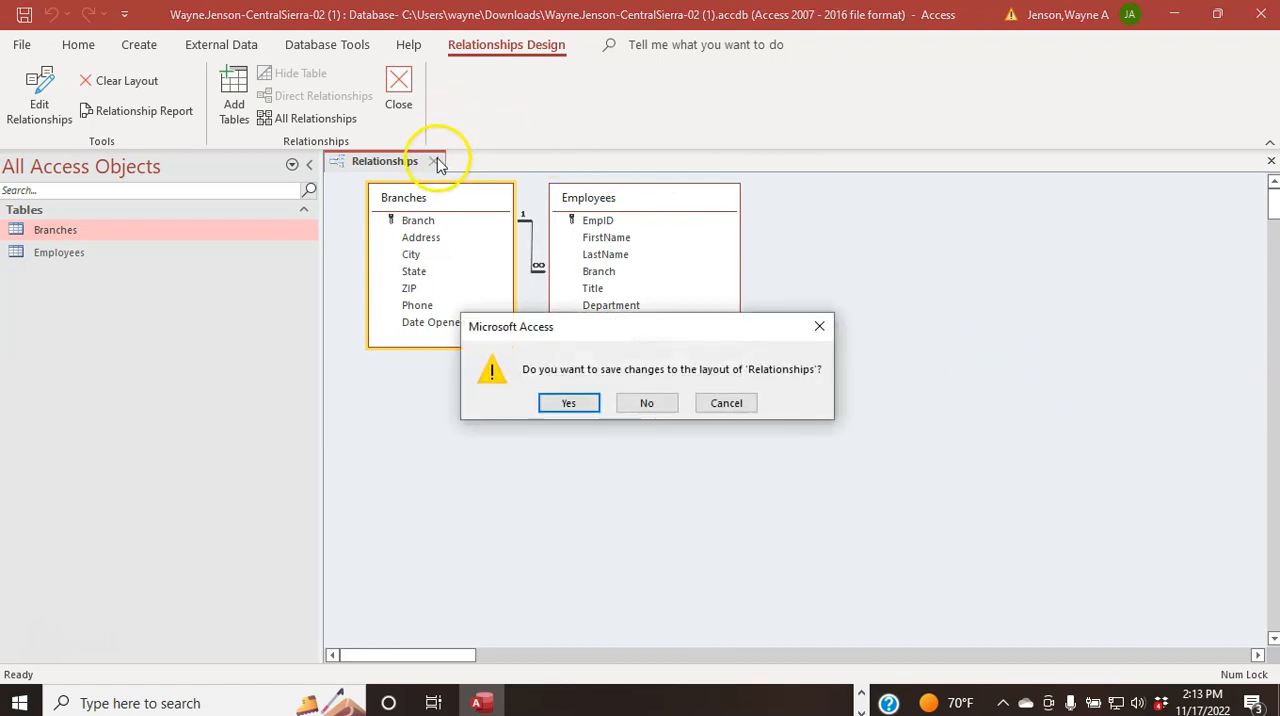
left_click(565, 404)
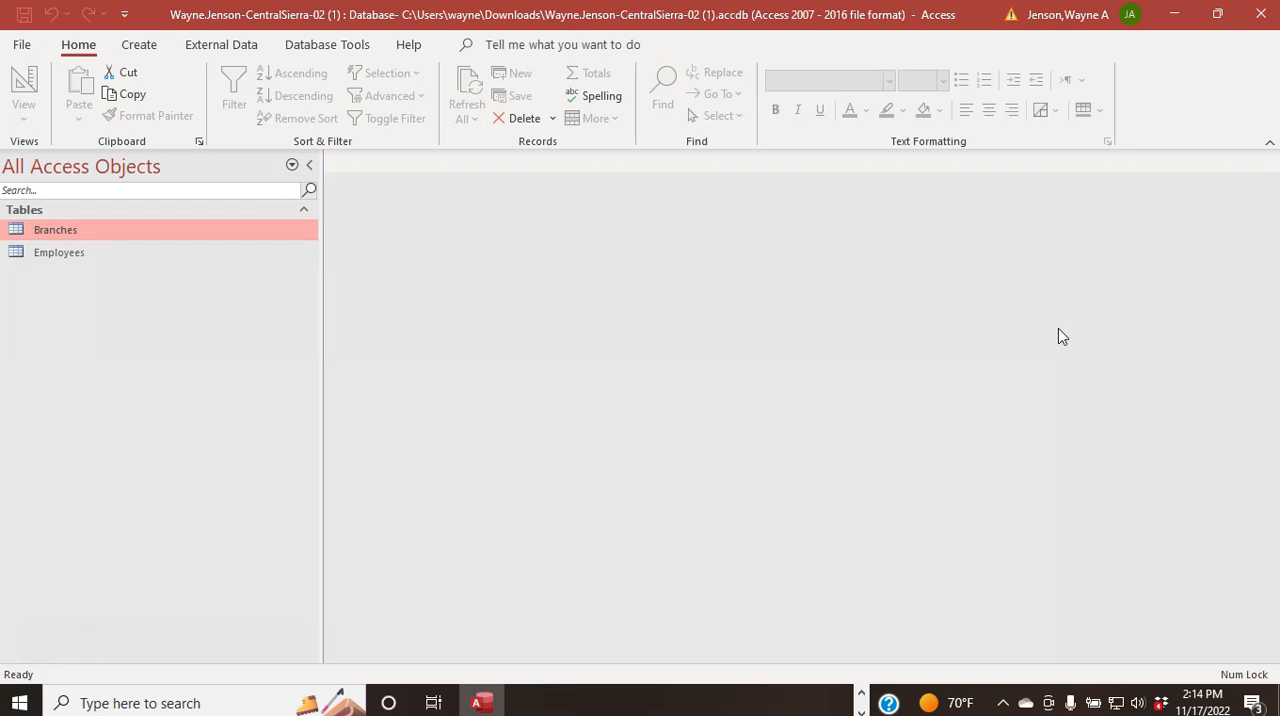
Step: Reopen the Relationships window to review the link between Branches and Employees, and close it
left_click(330, 46)
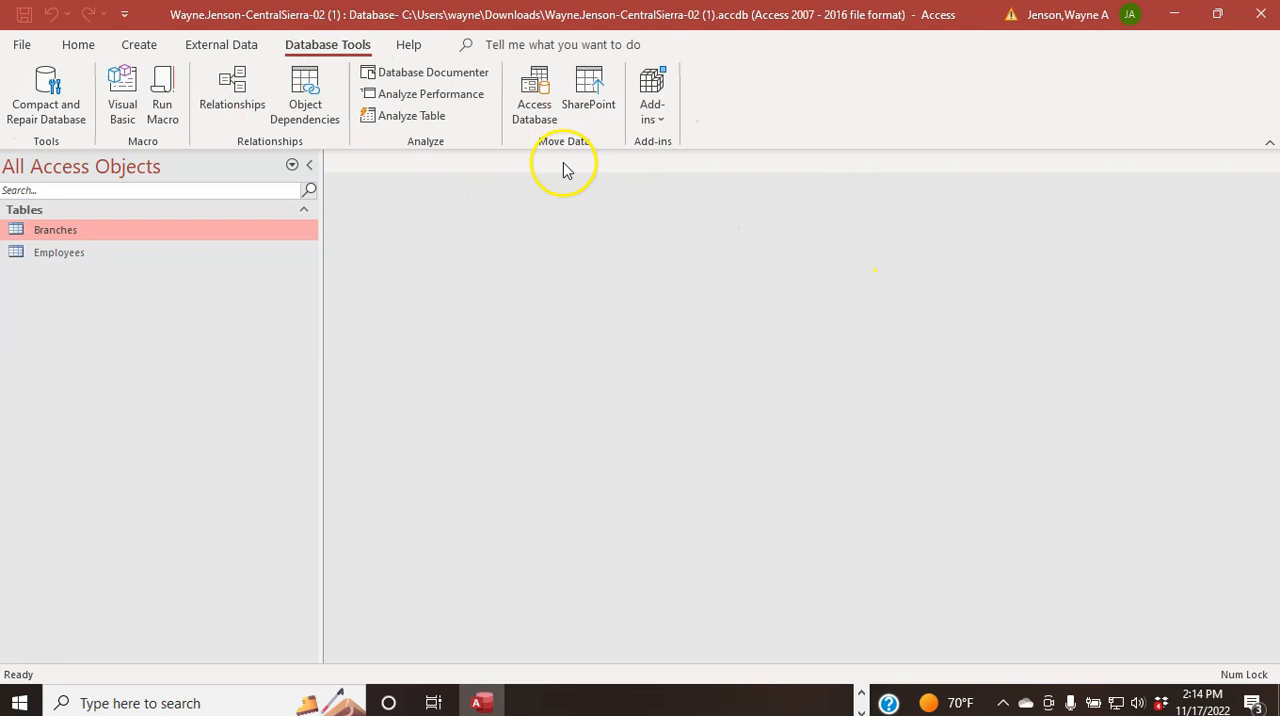
left_click(236, 92)
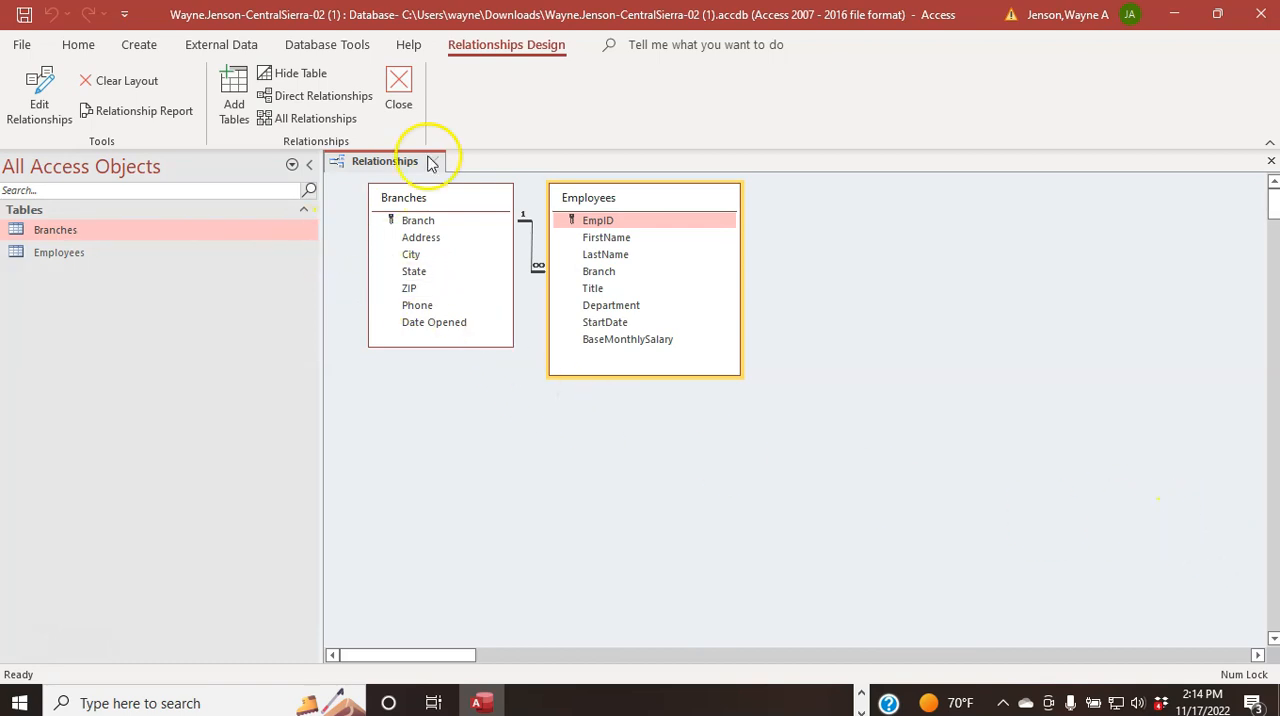
left_click(399, 82)
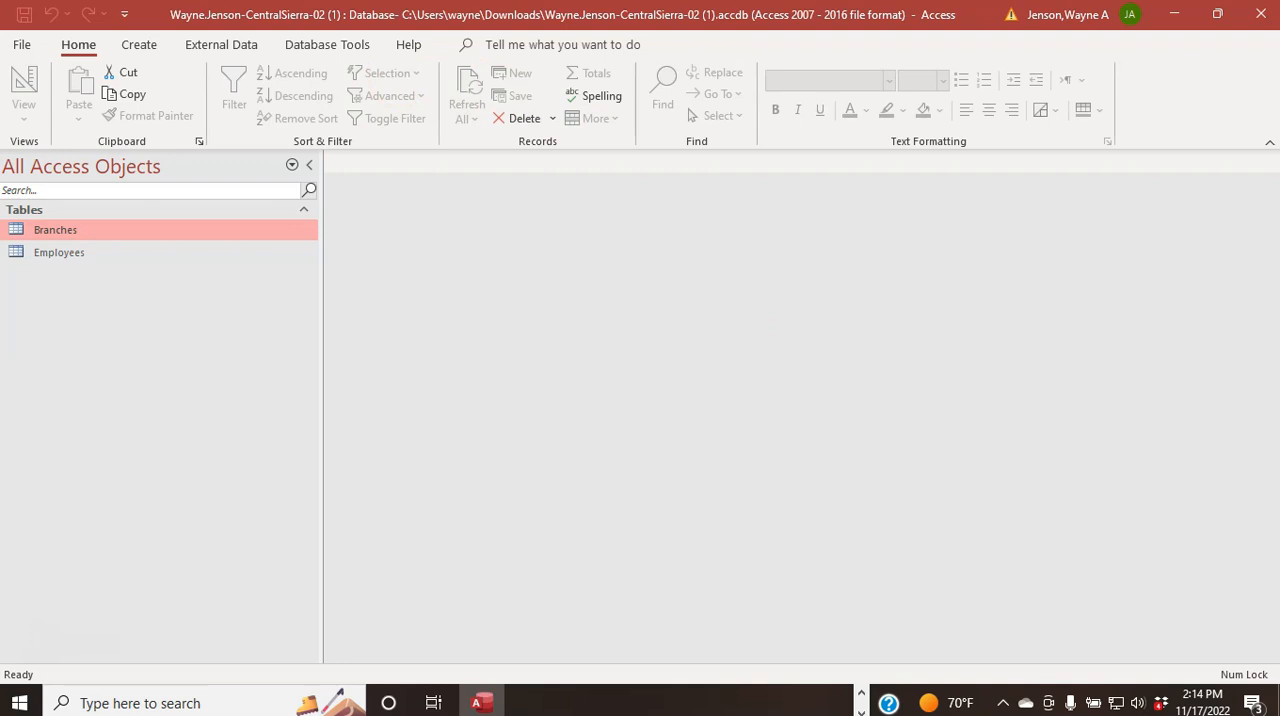
Step: Open the Employees table and start a new record with the employee's ID, first name and last name
left_click(43, 258)
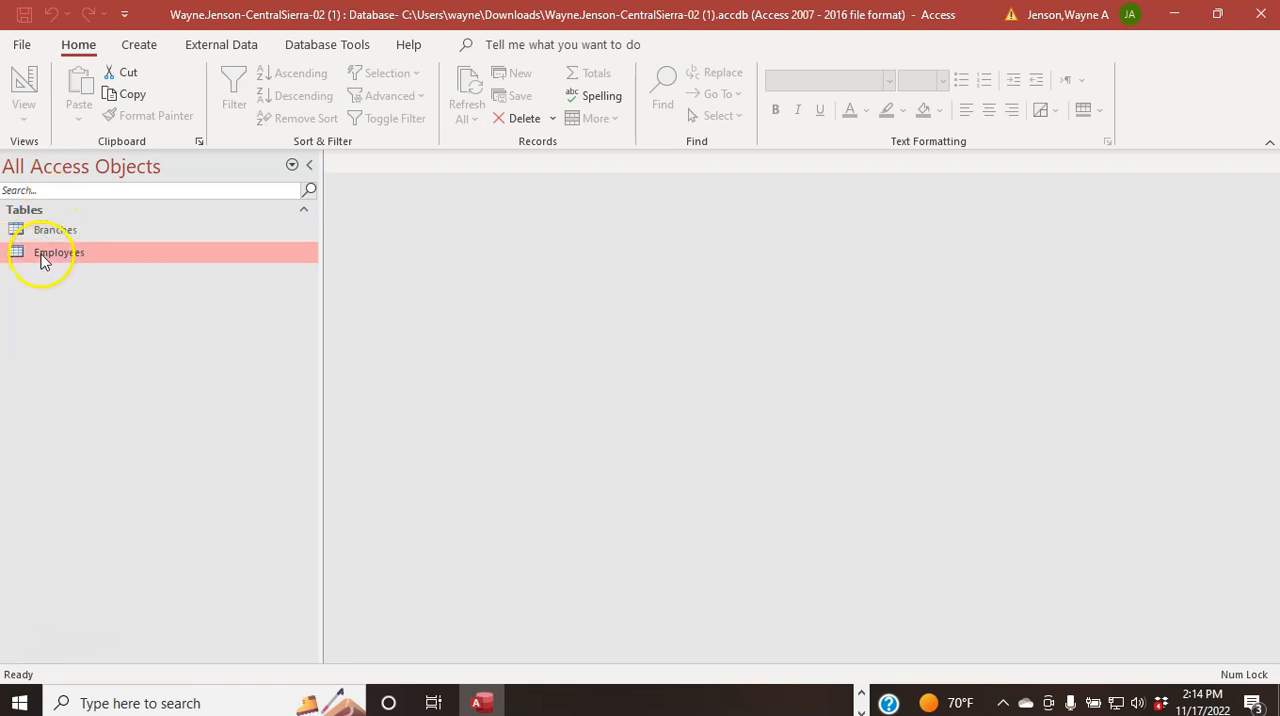
double_click(43, 258)
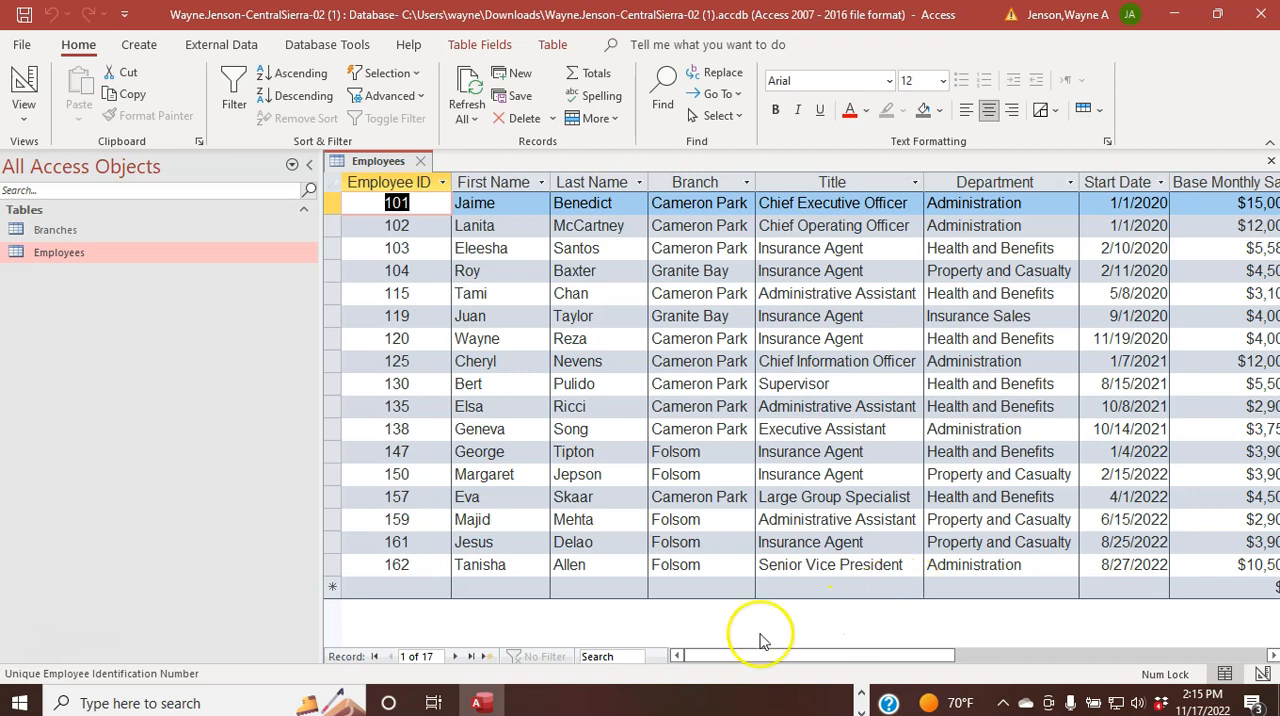
left_click(423, 589)
left_click(494, 589)
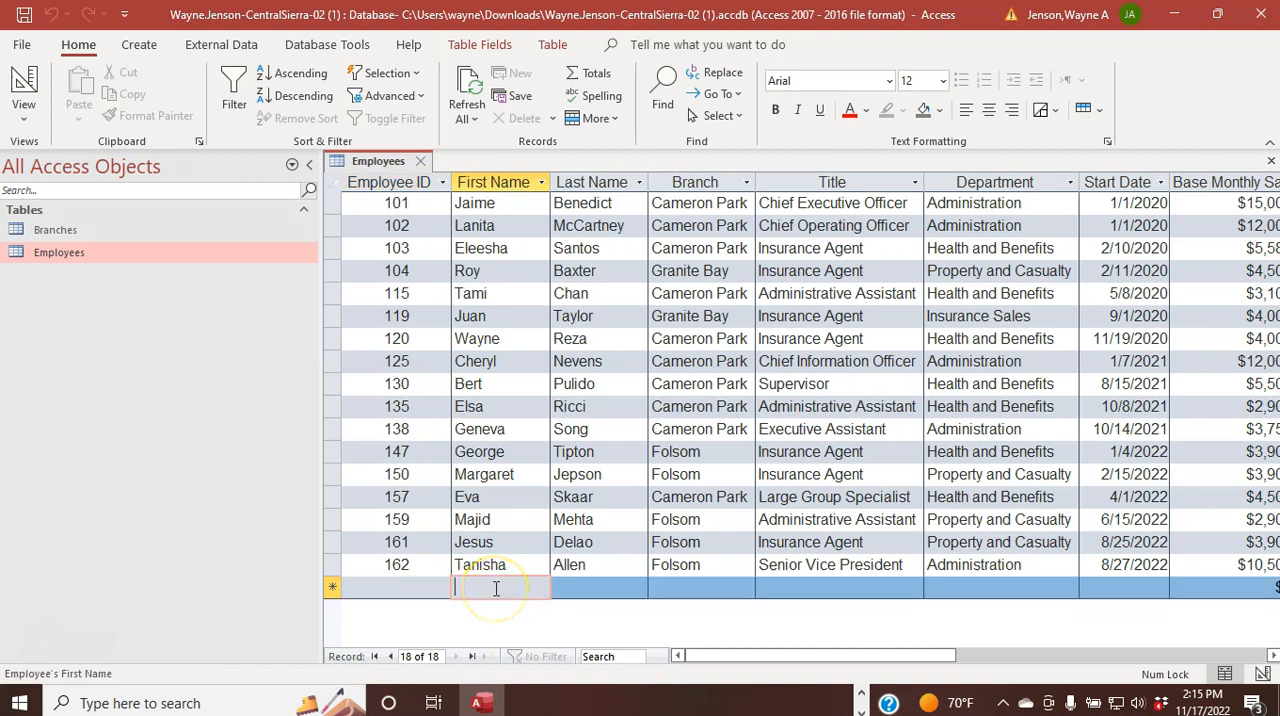
left_click(386, 589)
type("200")
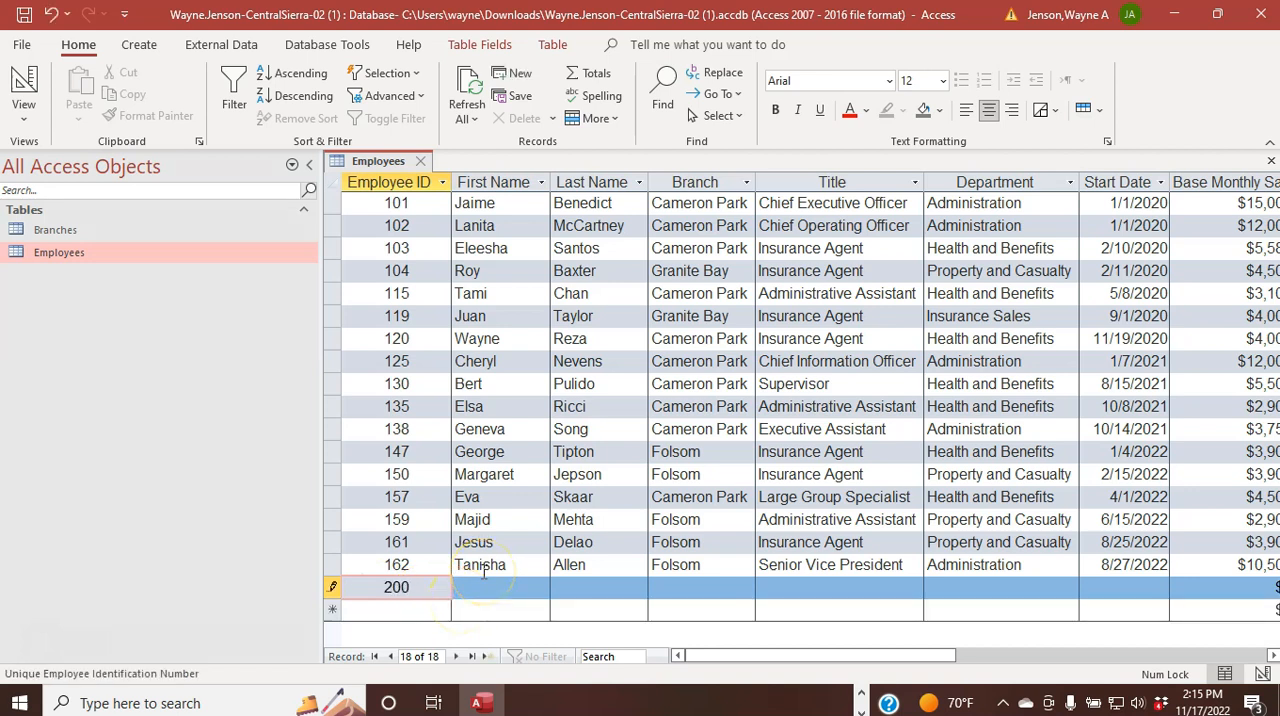
key("Caps_Lock")
key("Caps_Lock")
key("Tab")
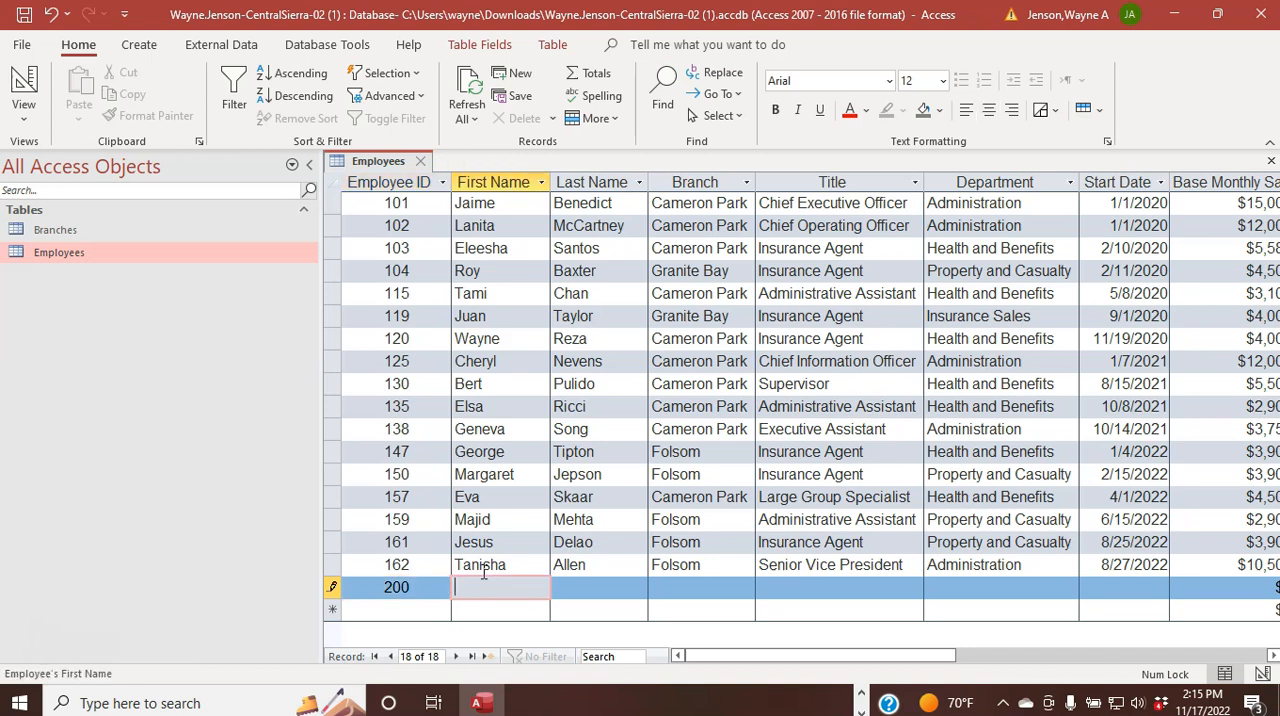
key("Tab")
key("Caps_Lock")
key("Caps_Lock")
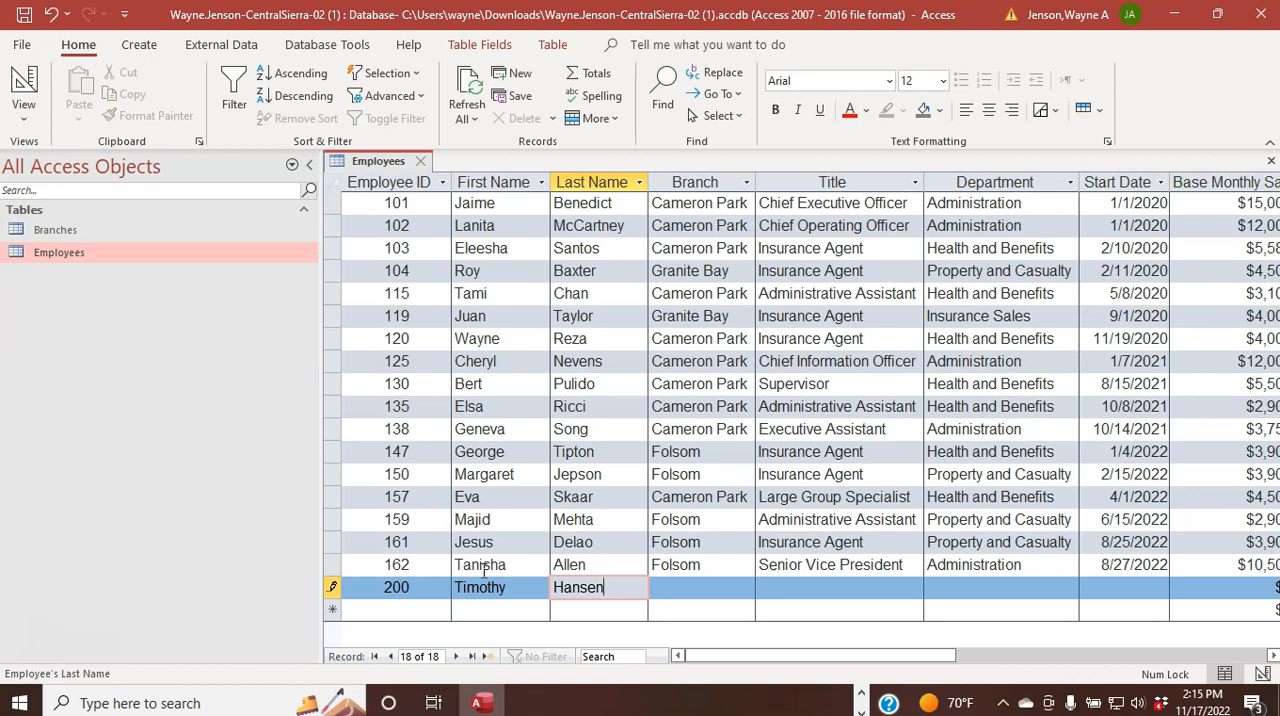
key("Tab")
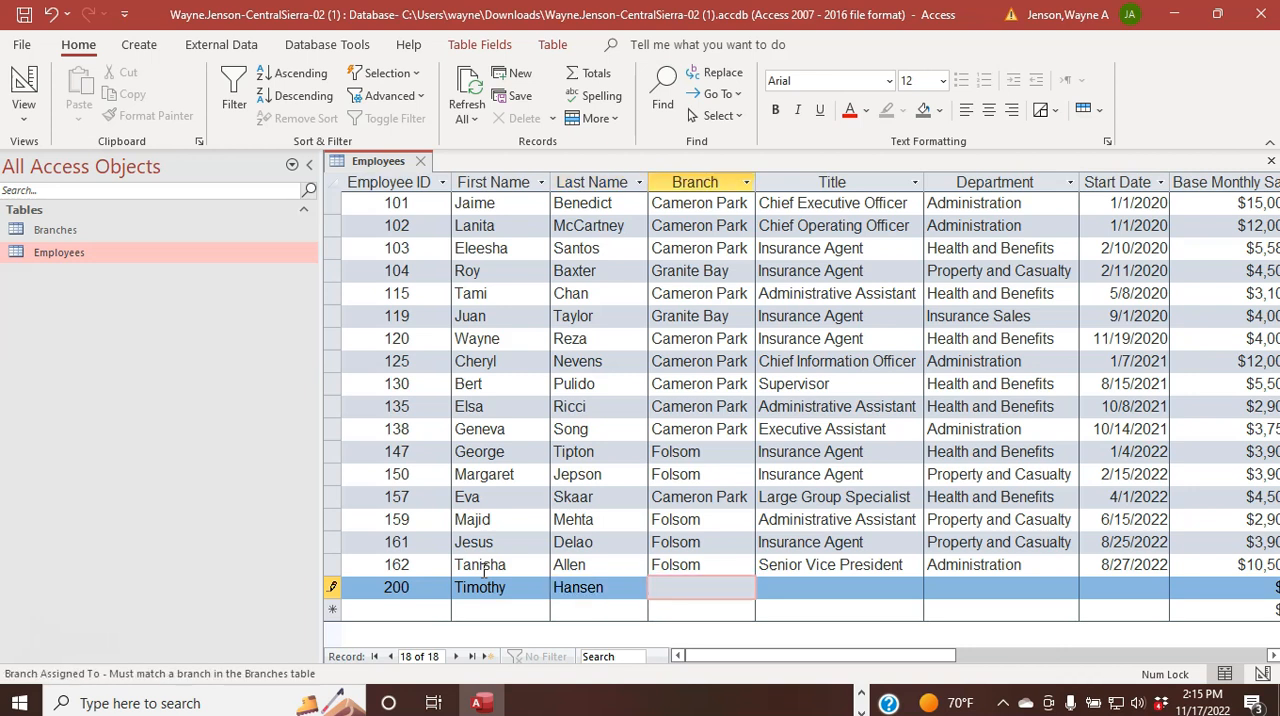
Step: Set the new employee's branch to Cameron Park, title to Insurance Agent and department to Health and Benefits
type("Cameron Park")
key("Tab")
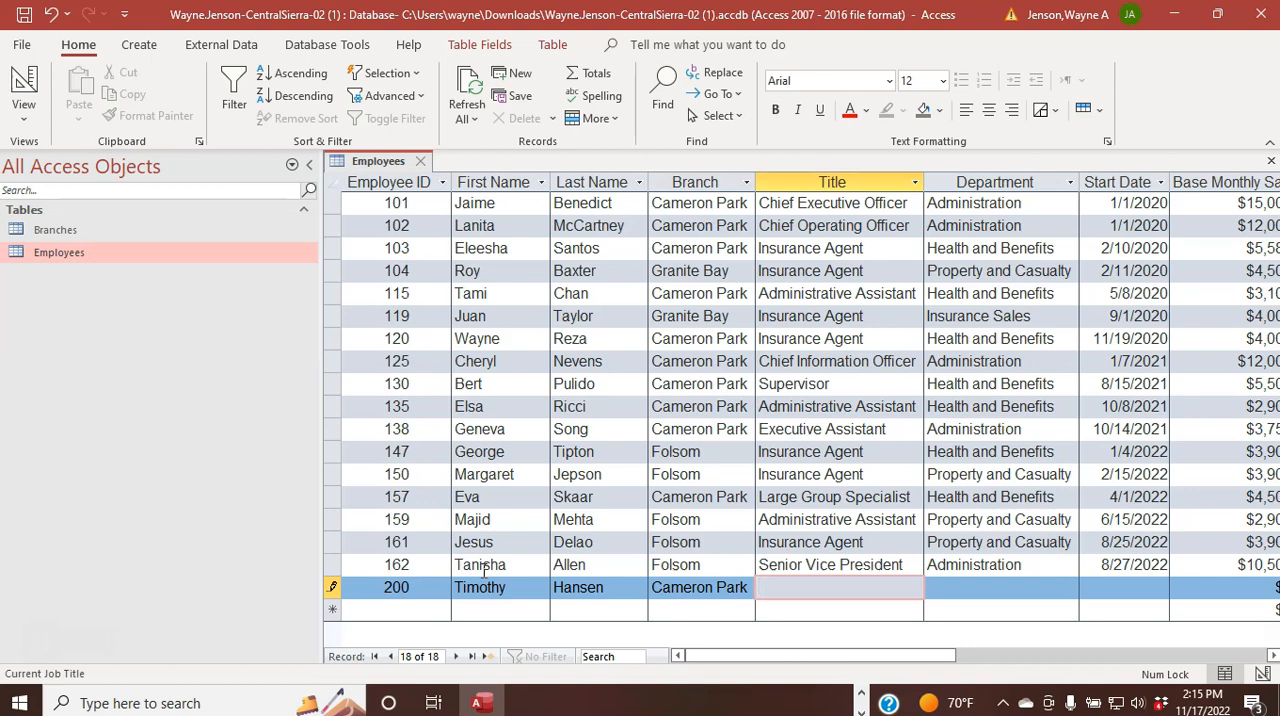
type("Insurance Agent")
key("Tab")
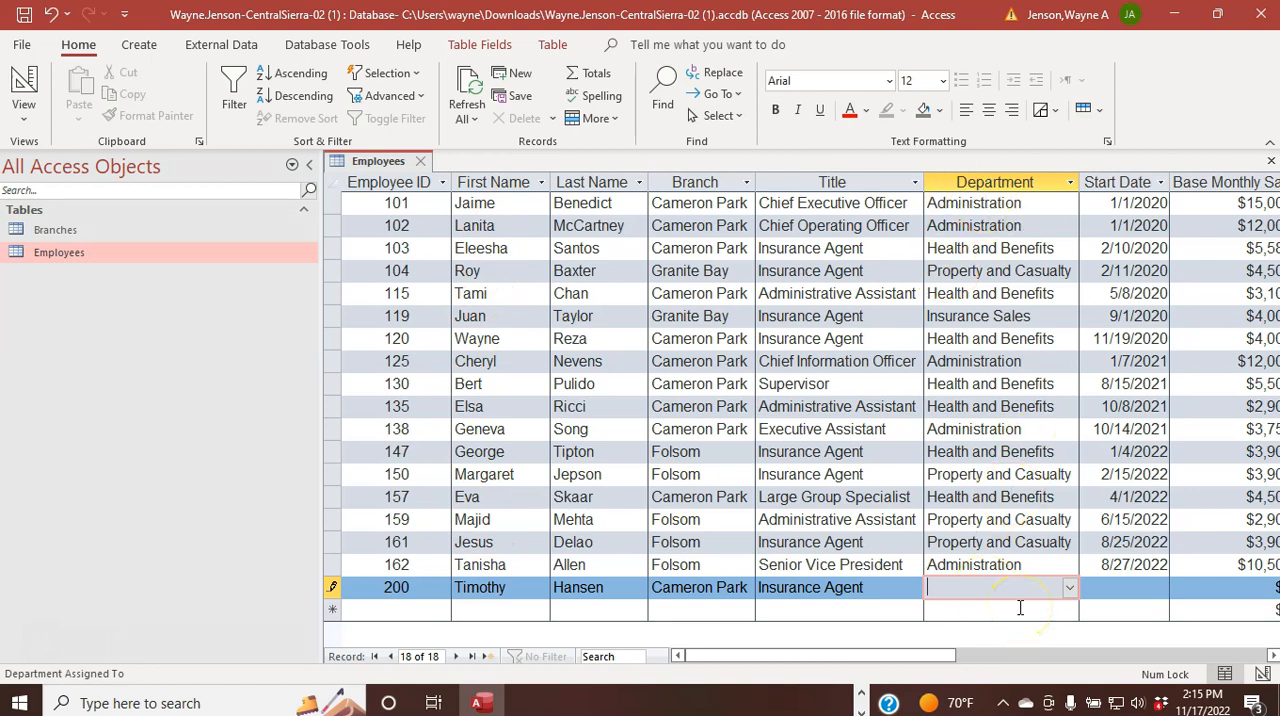
left_click(1069, 588)
left_click(1040, 628)
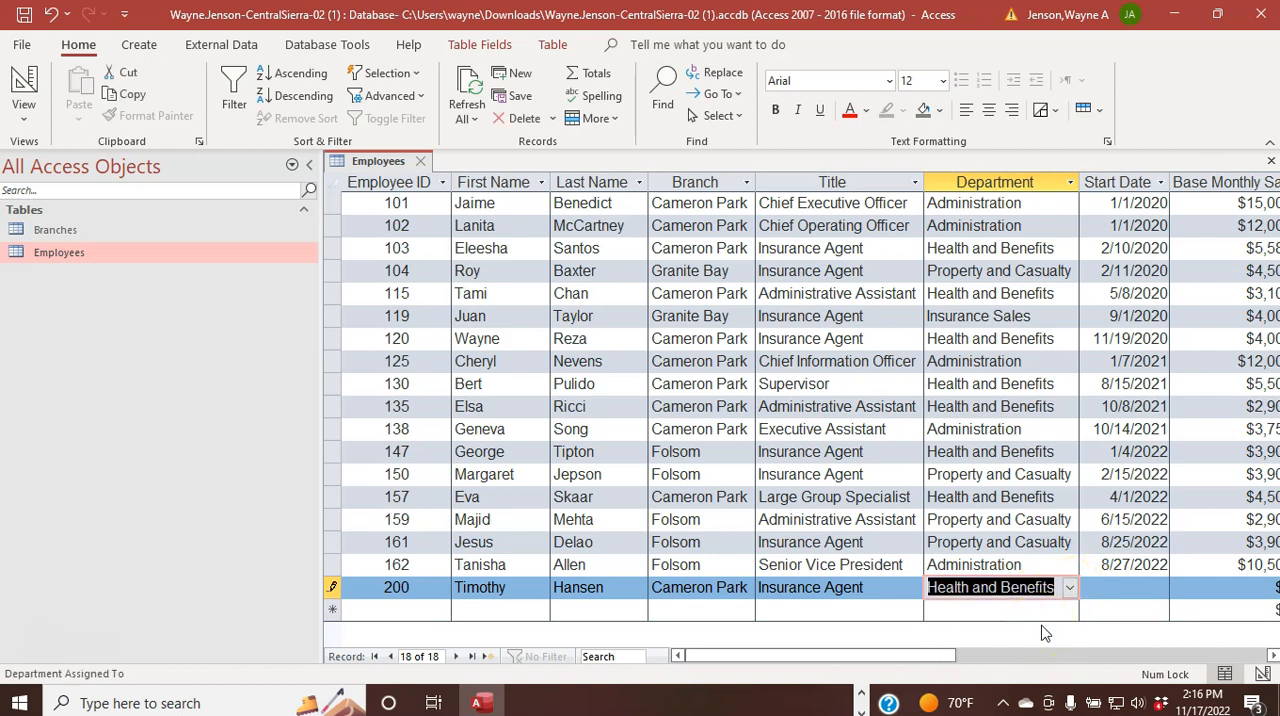
key("Tab")
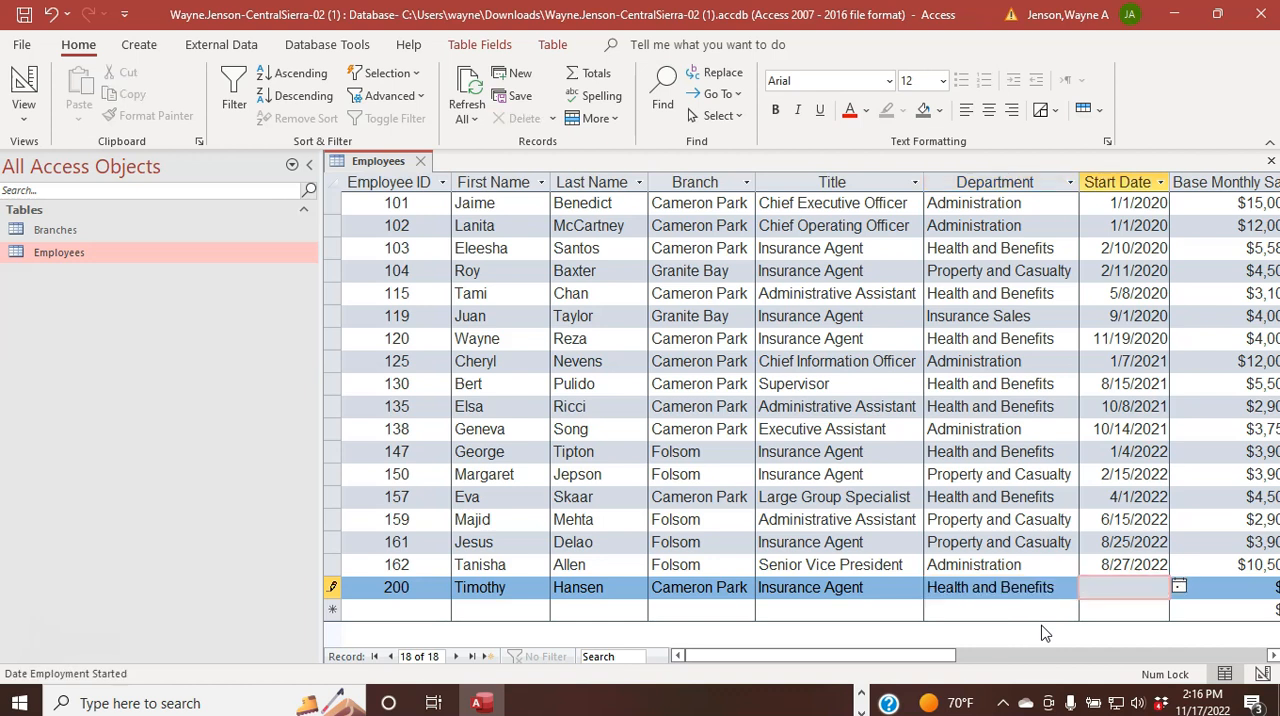
Step: Complete the new employee record with start date 9/15/2022 and a base monthly salary of 3900
type("9/15/2022")
key("Tab")
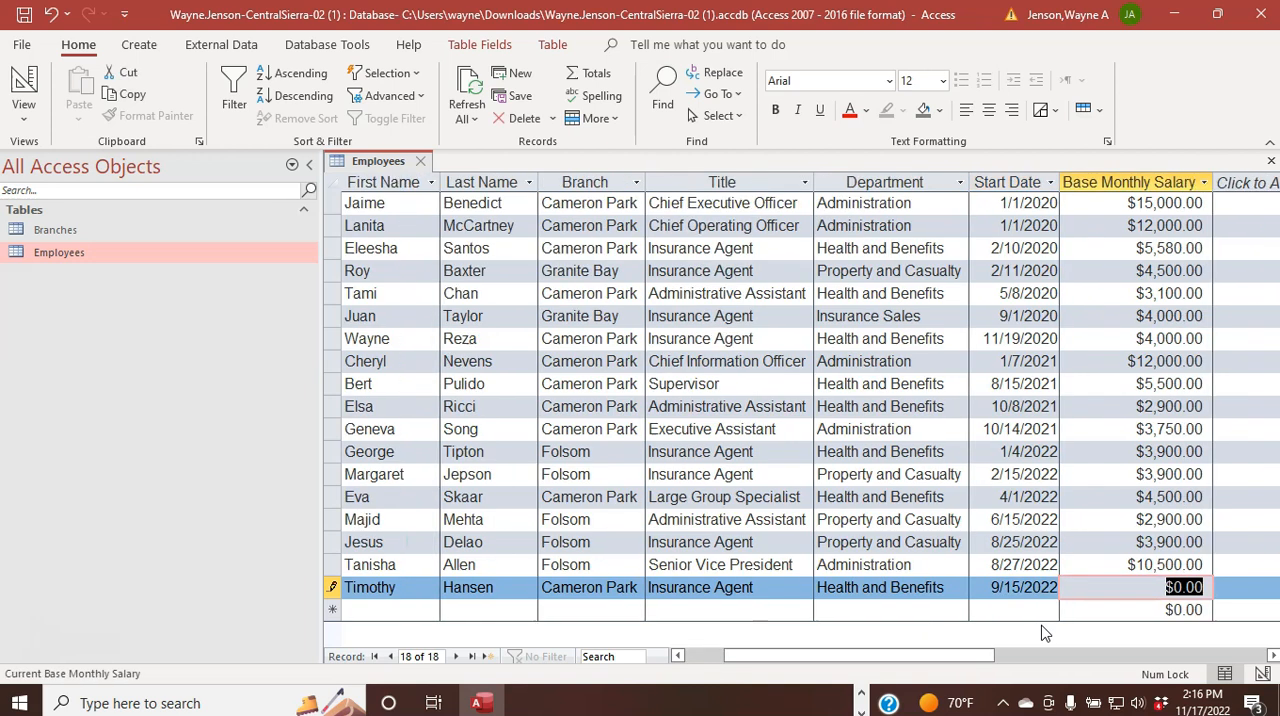
type("3900")
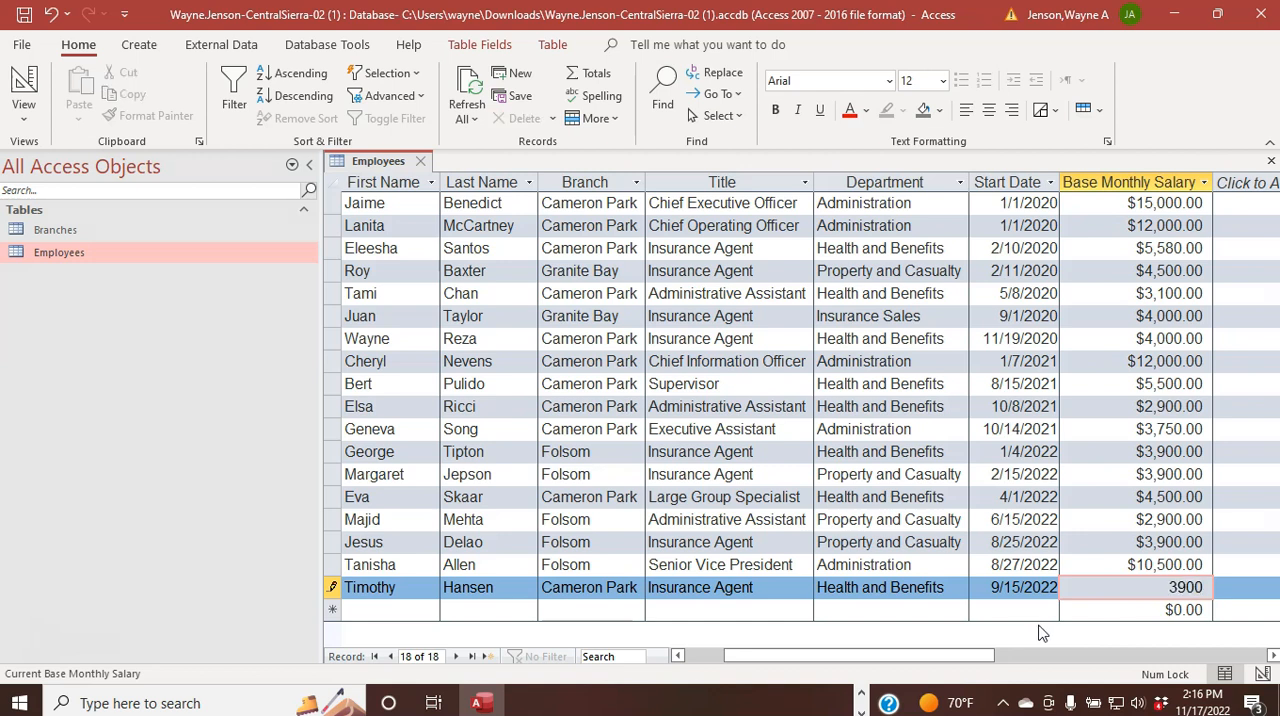
key("Tab")
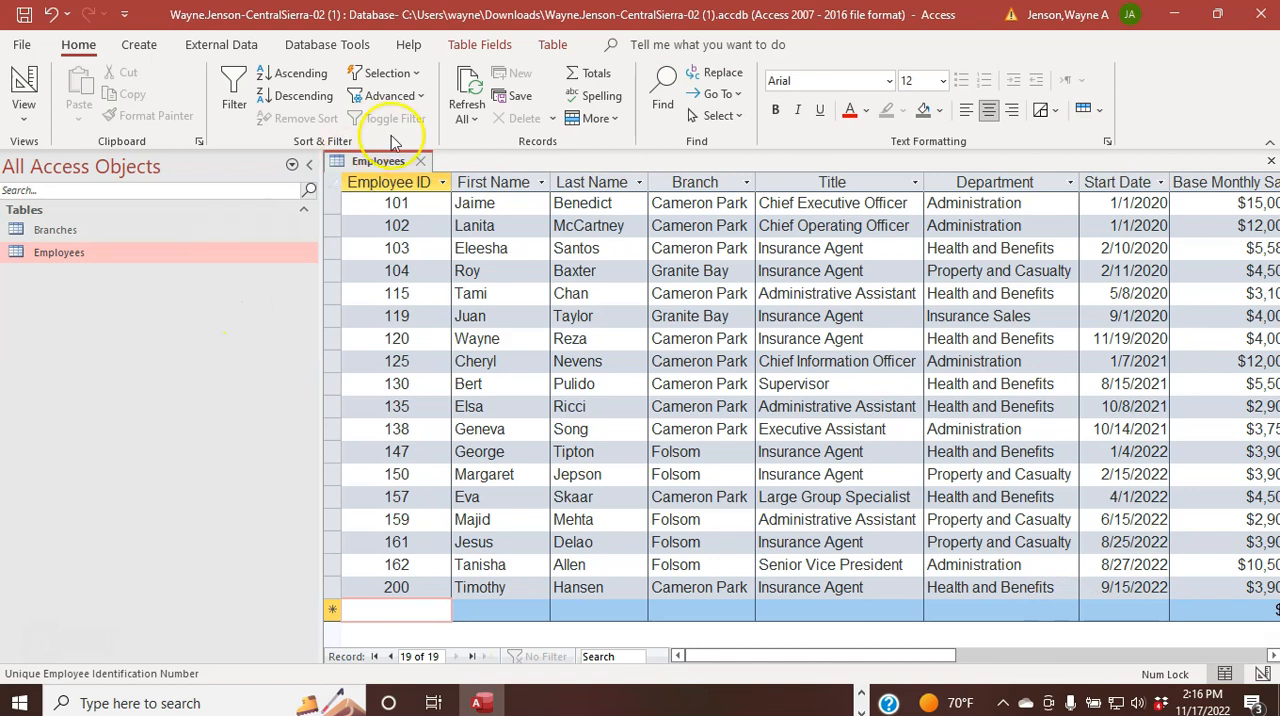
Step: Close the Employees table and open the Branches table in Datasheet view
right_click(358, 162)
key("Escape")
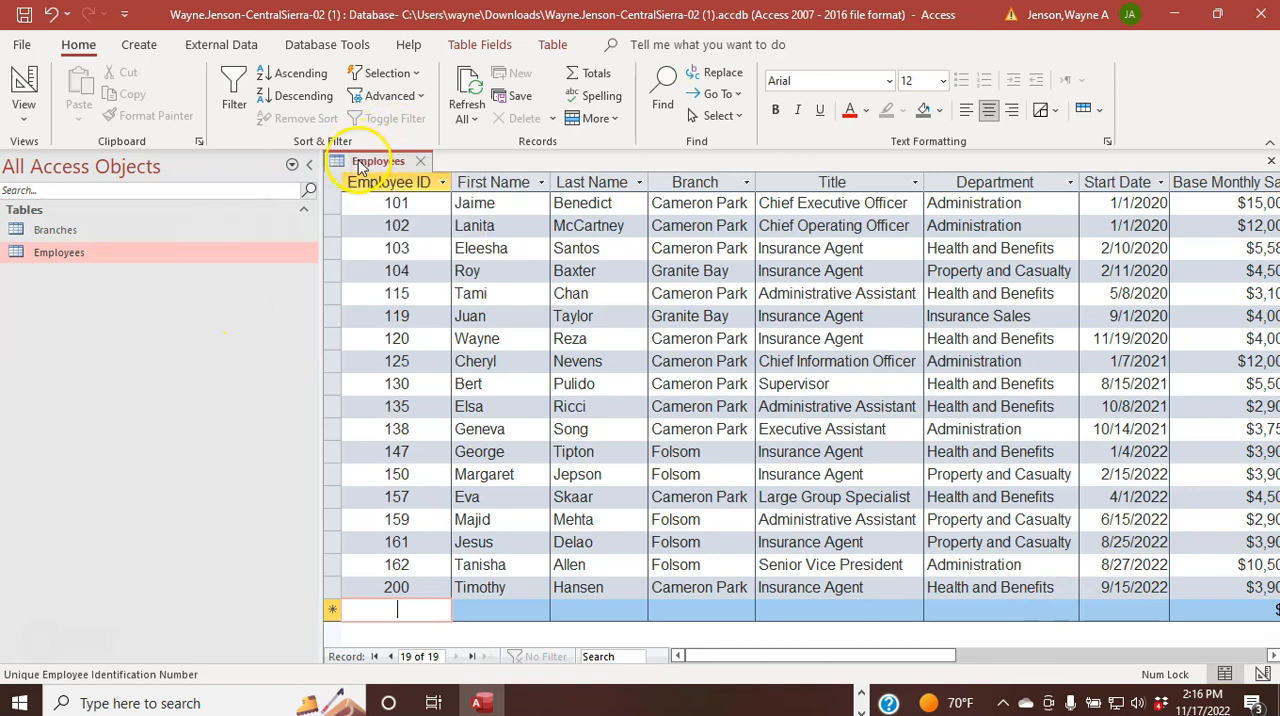
left_click(420, 161)
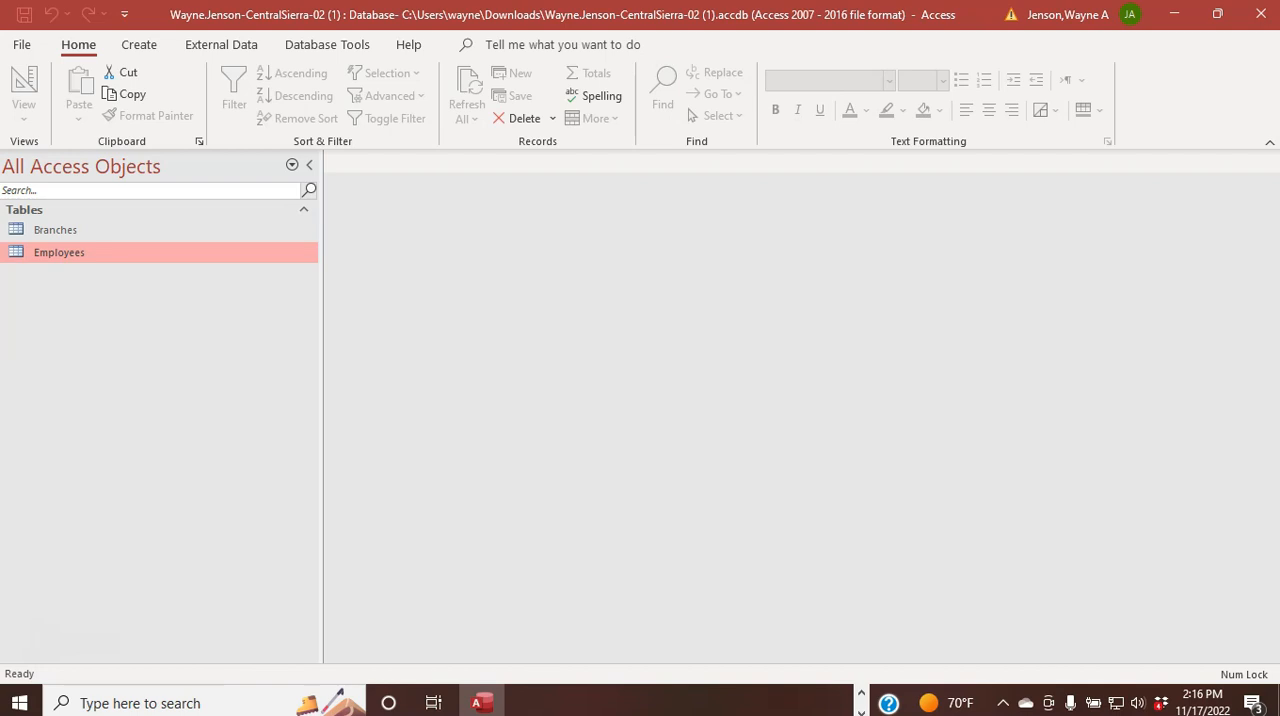
double_click(64, 231)
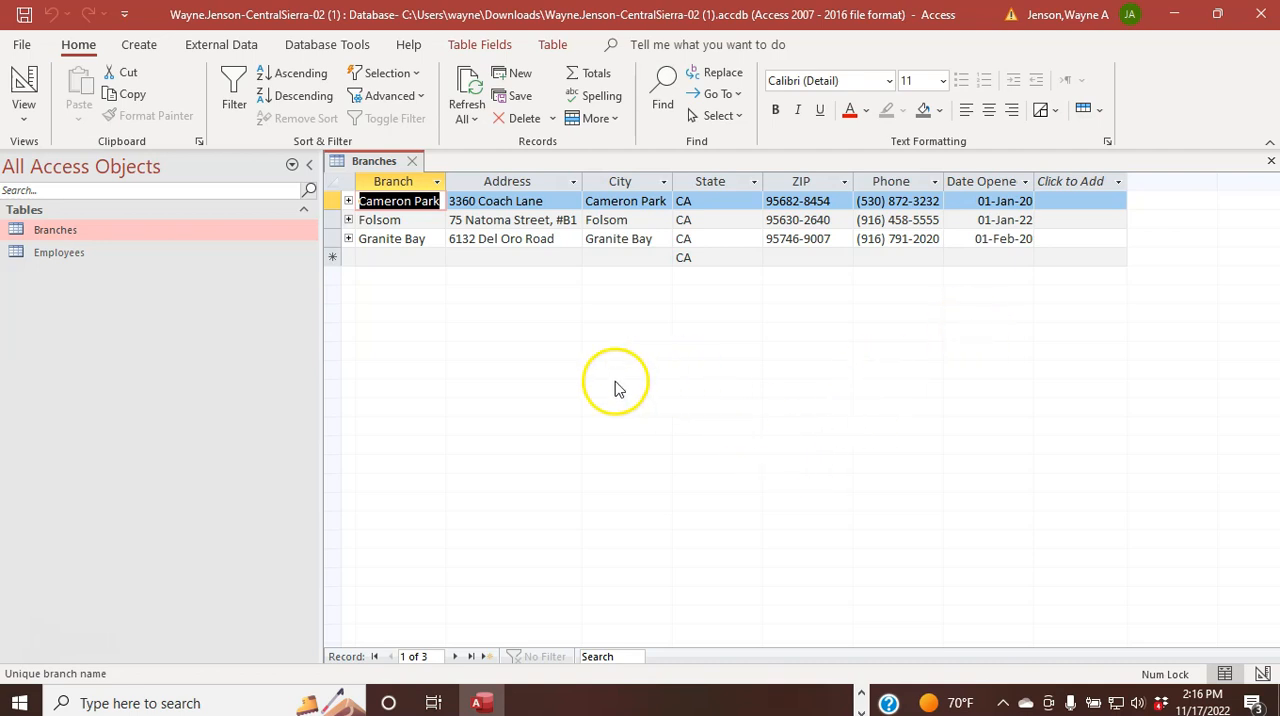
Step: Fit the Address, City, State, ZIP, Phone and Date Opened columns of the Branches table to their contents
double_click(583, 177)
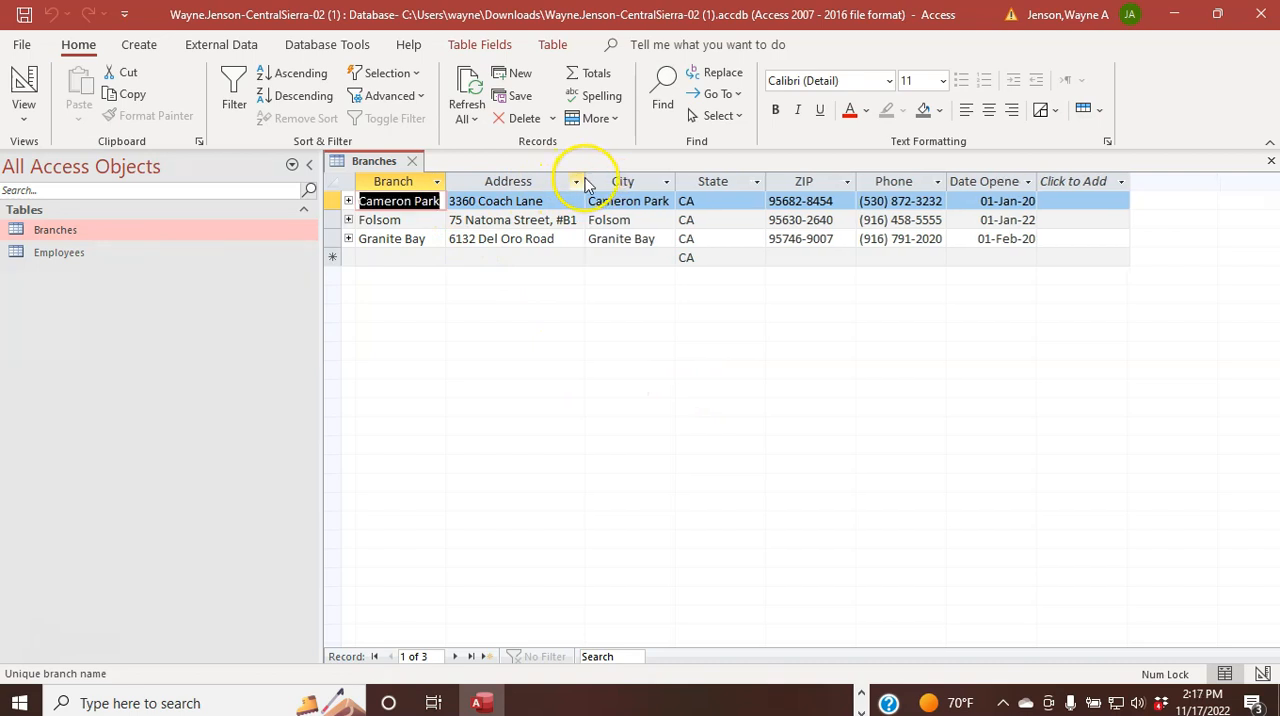
double_click(675, 178)
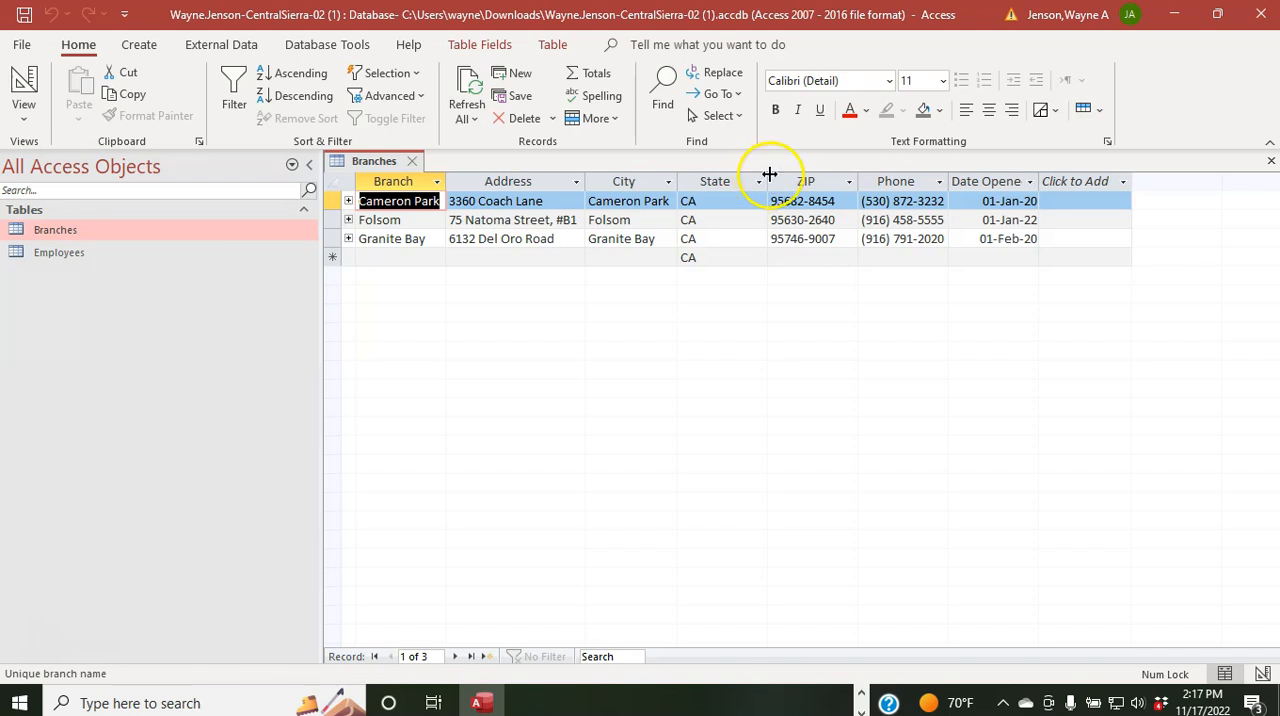
double_click(769, 175)
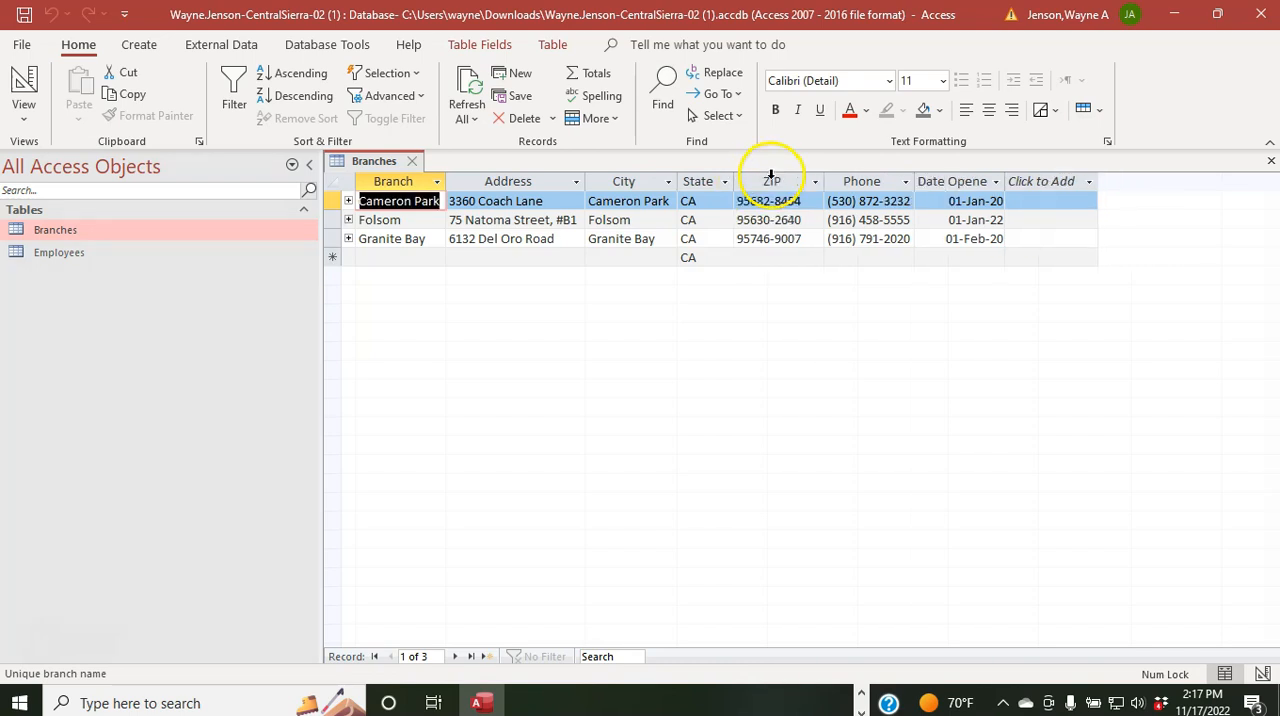
double_click(824, 176)
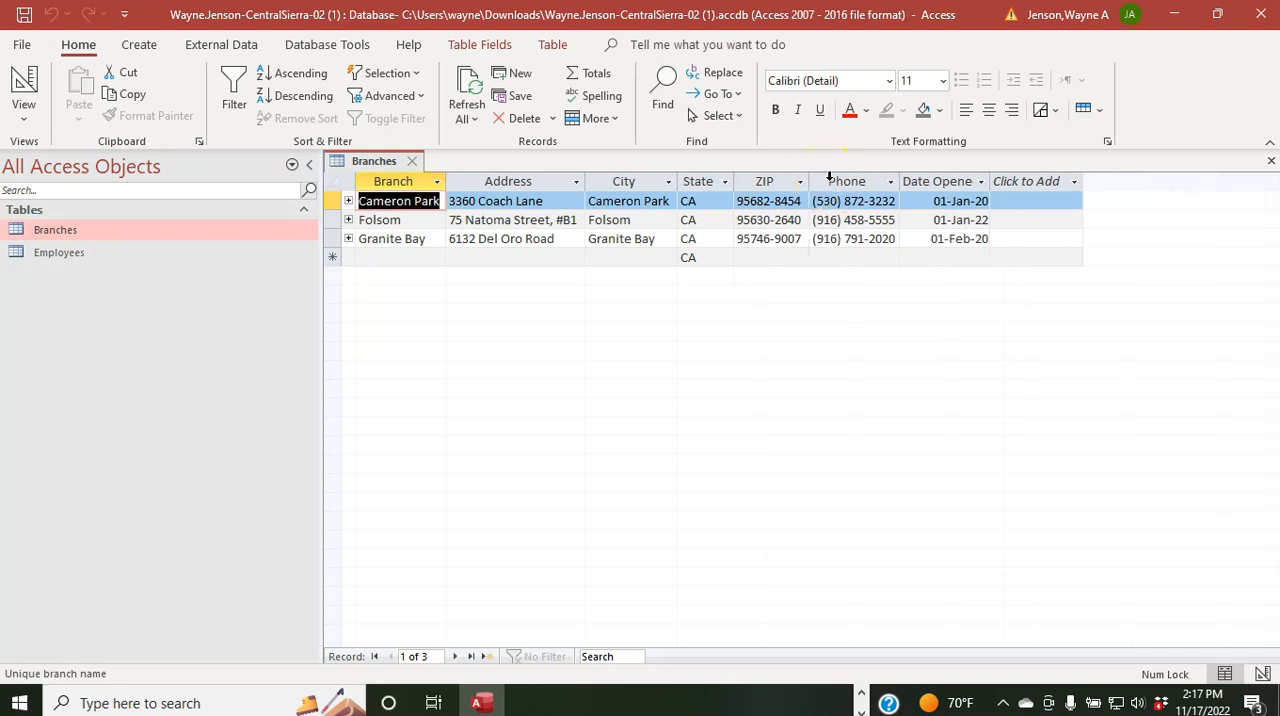
double_click(899, 173)
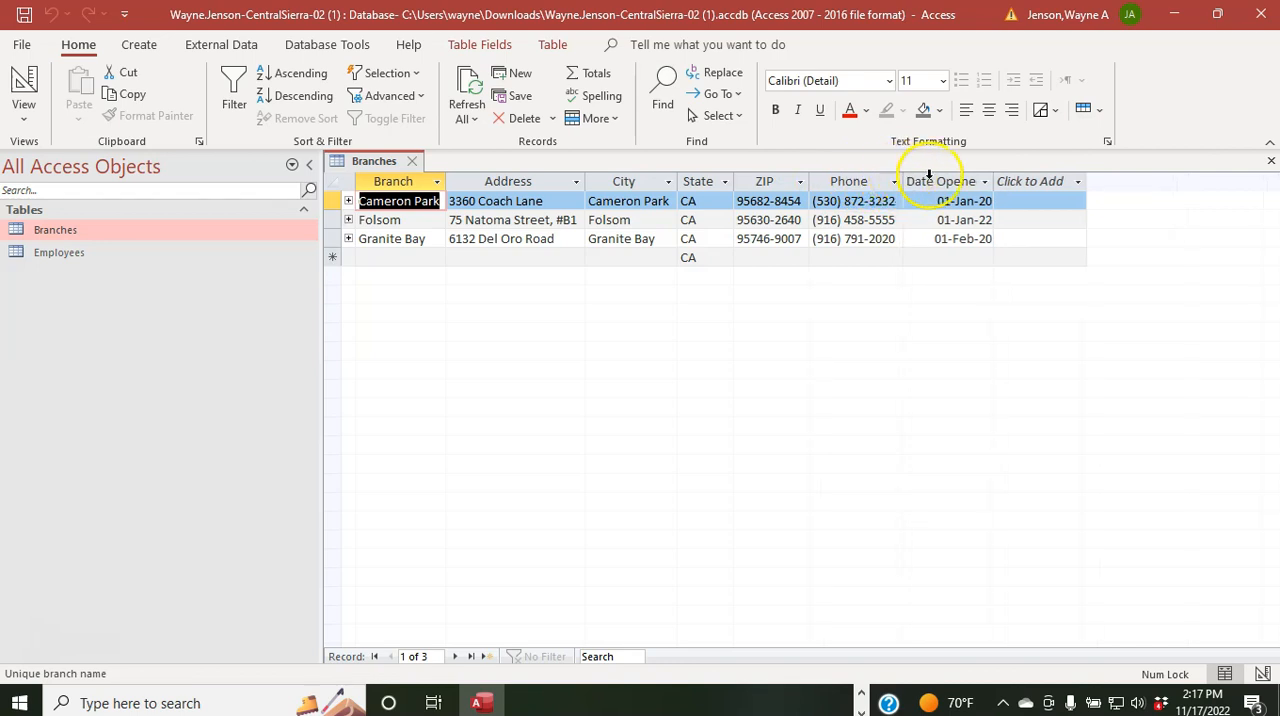
double_click(995, 181)
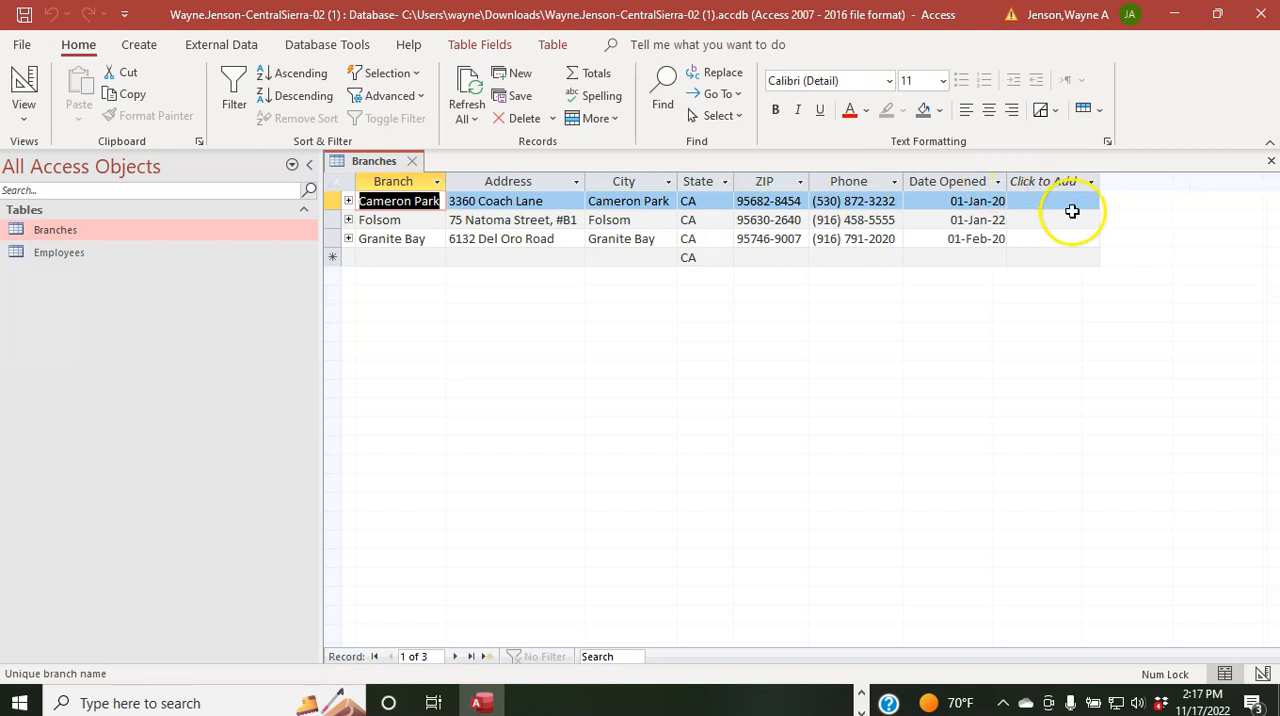
Step: Fit the Branch column to its contents, and briefly expand the Cameron Park record to view its related employees
double_click(446, 178)
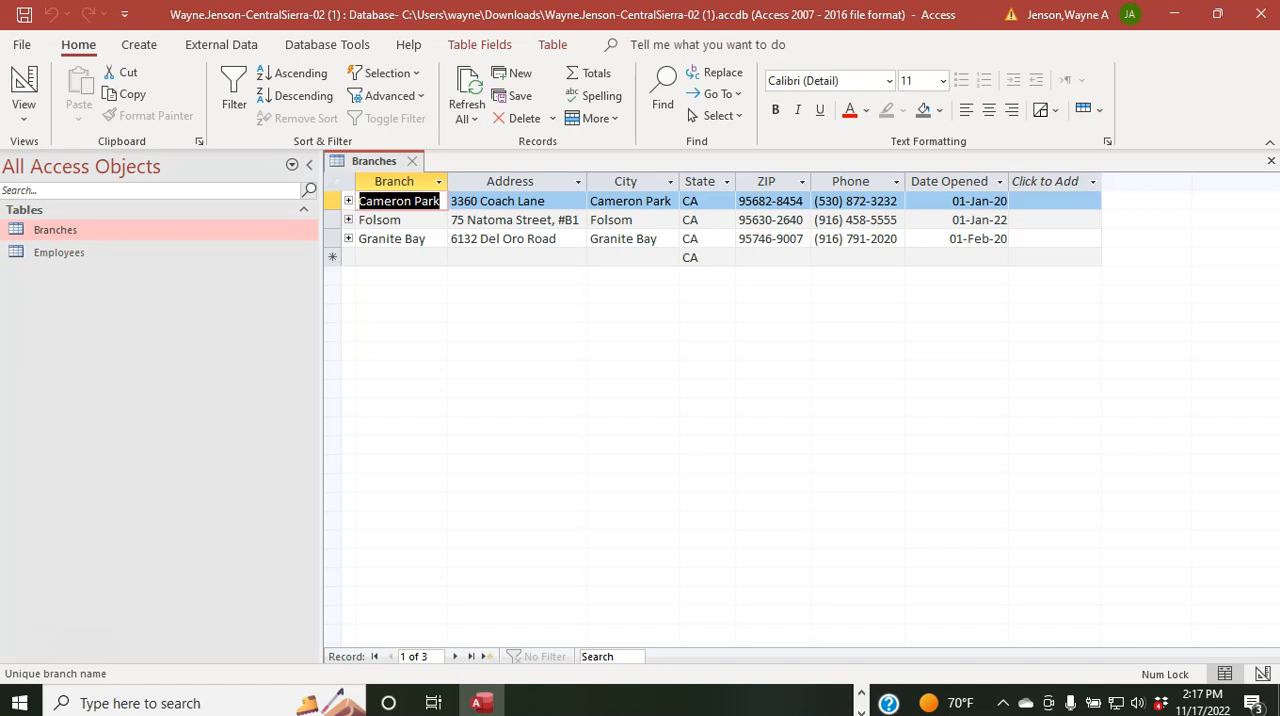
left_click(348, 202)
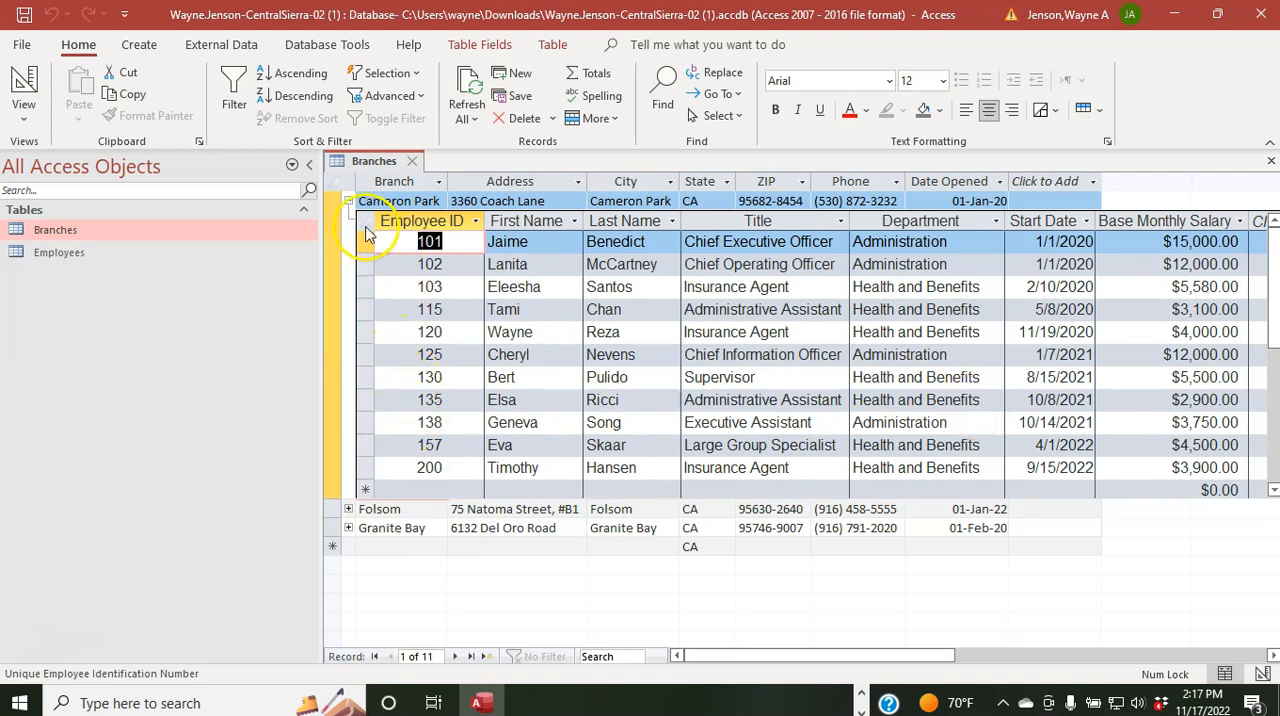
left_click(348, 201)
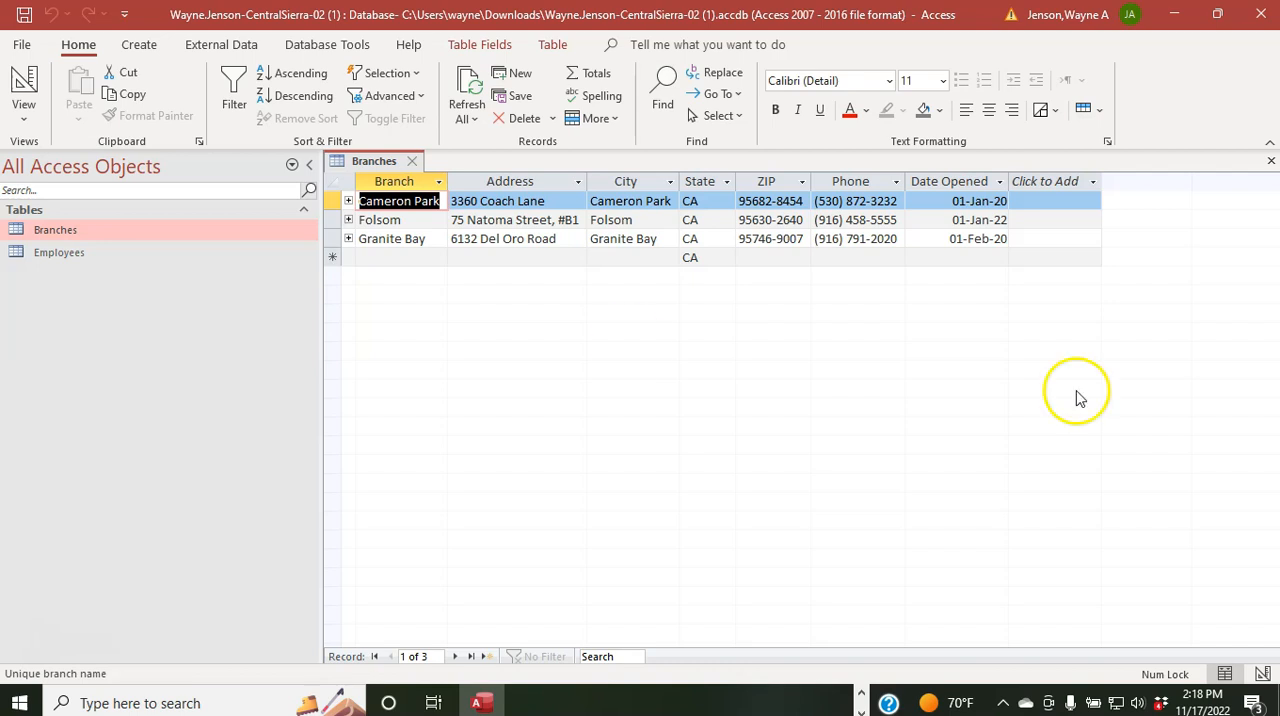
Step: Preview the Branches table for printing in landscape orientation, and close the preview
left_click(24, 48)
left_click(45, 340)
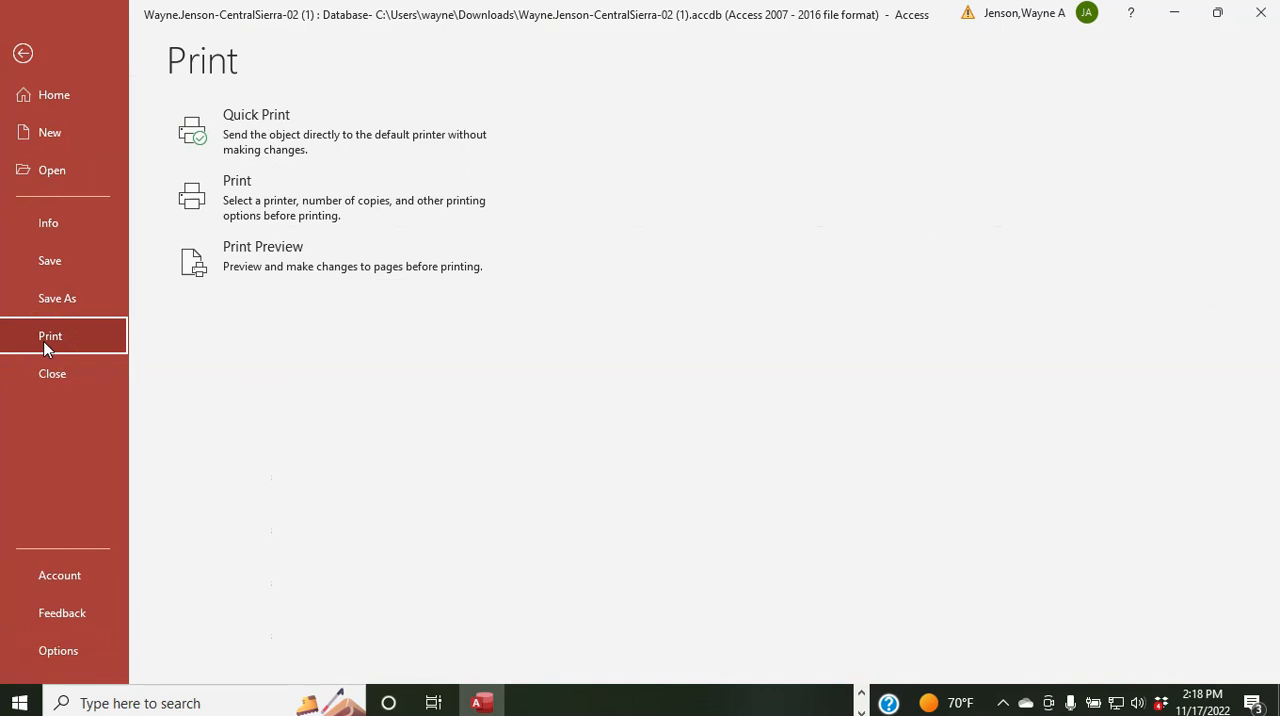
left_click(252, 275)
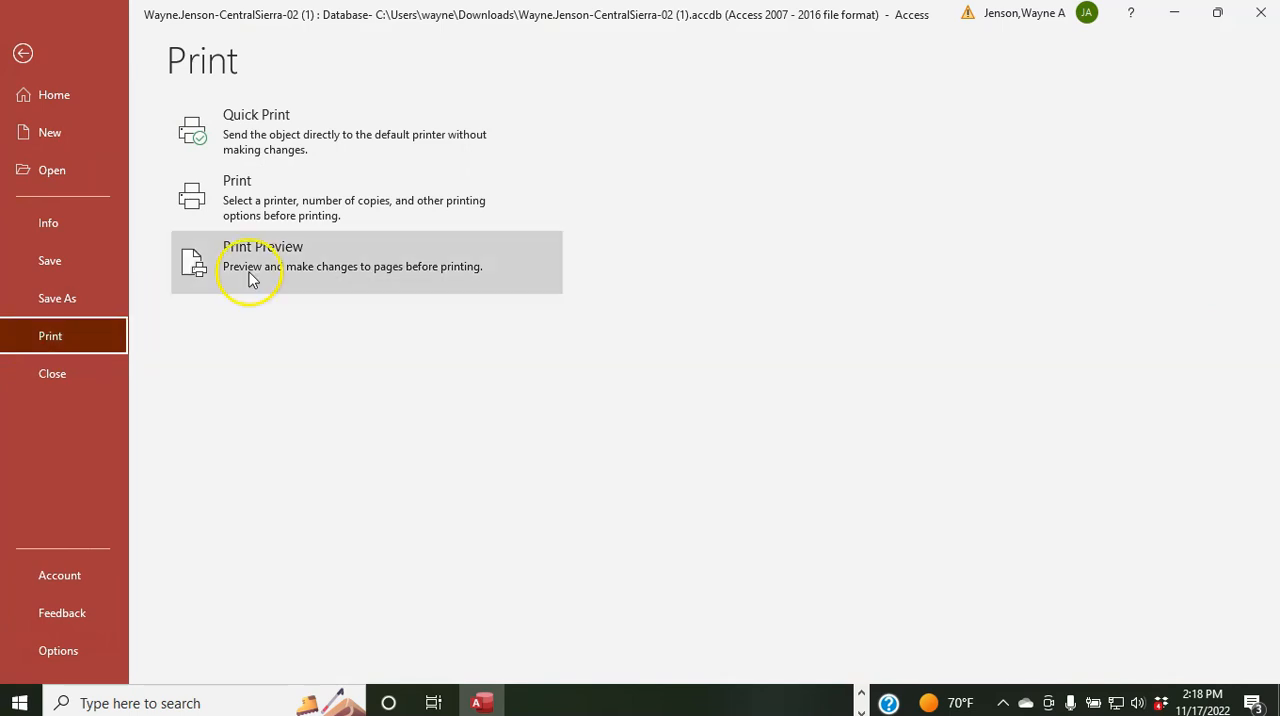
left_click(305, 247)
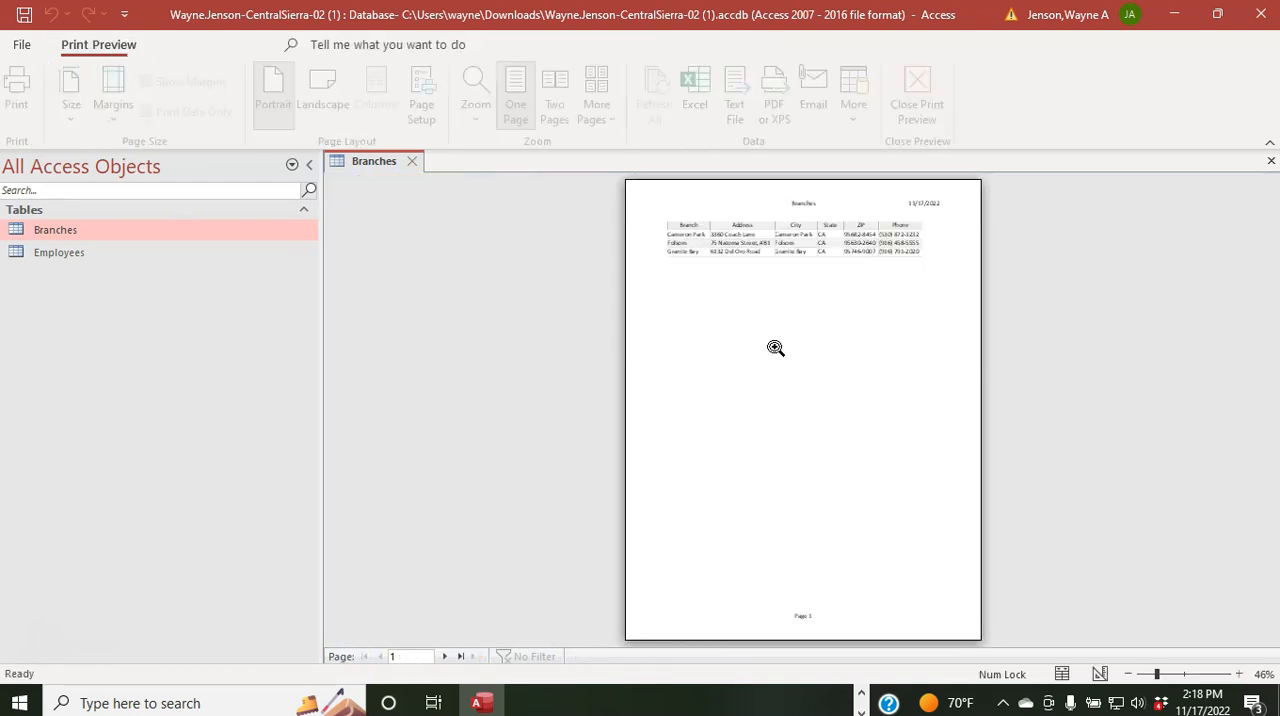
left_click(322, 103)
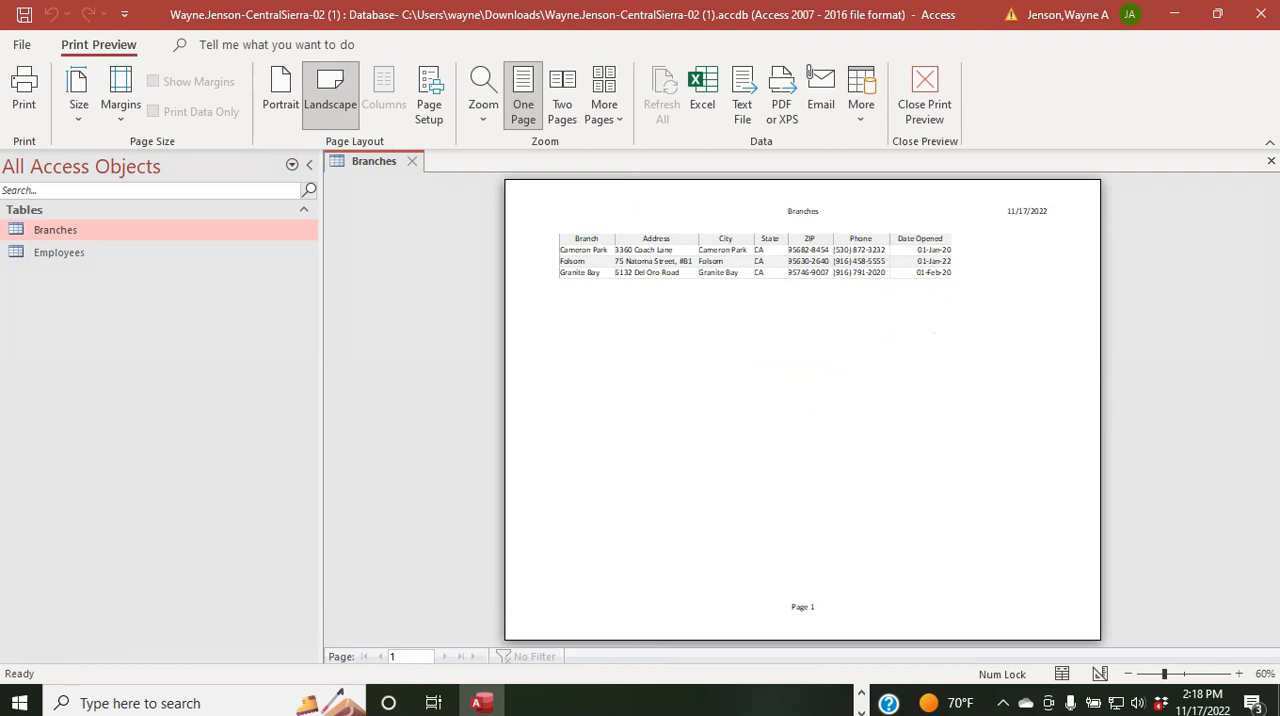
left_click(921, 88)
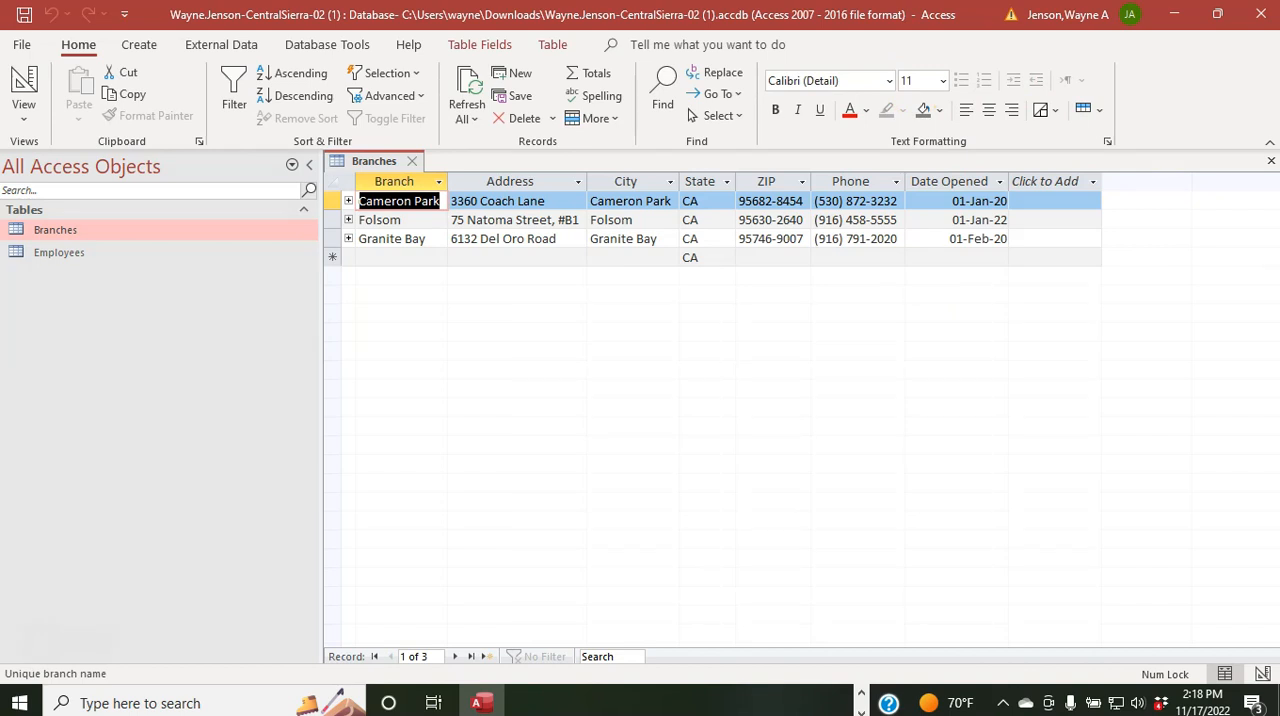
Step: Close the Branches table
right_click(374, 165)
key("Escape")
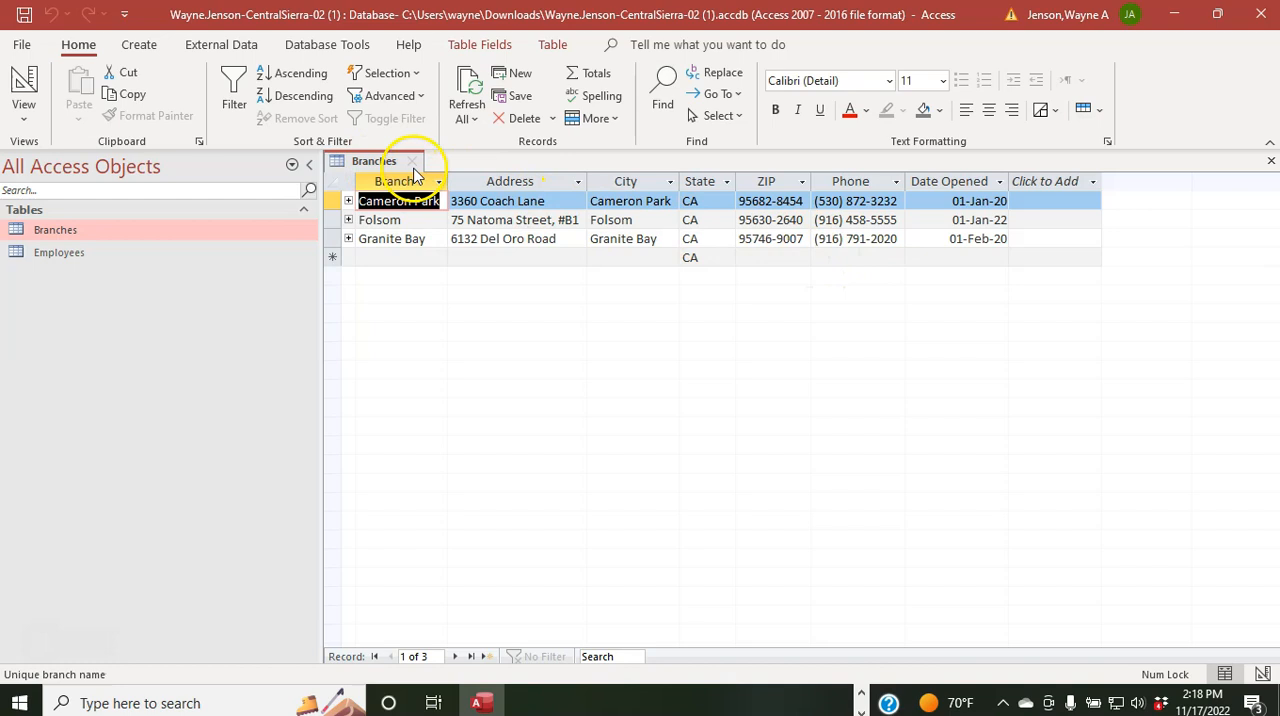
left_click(412, 163)
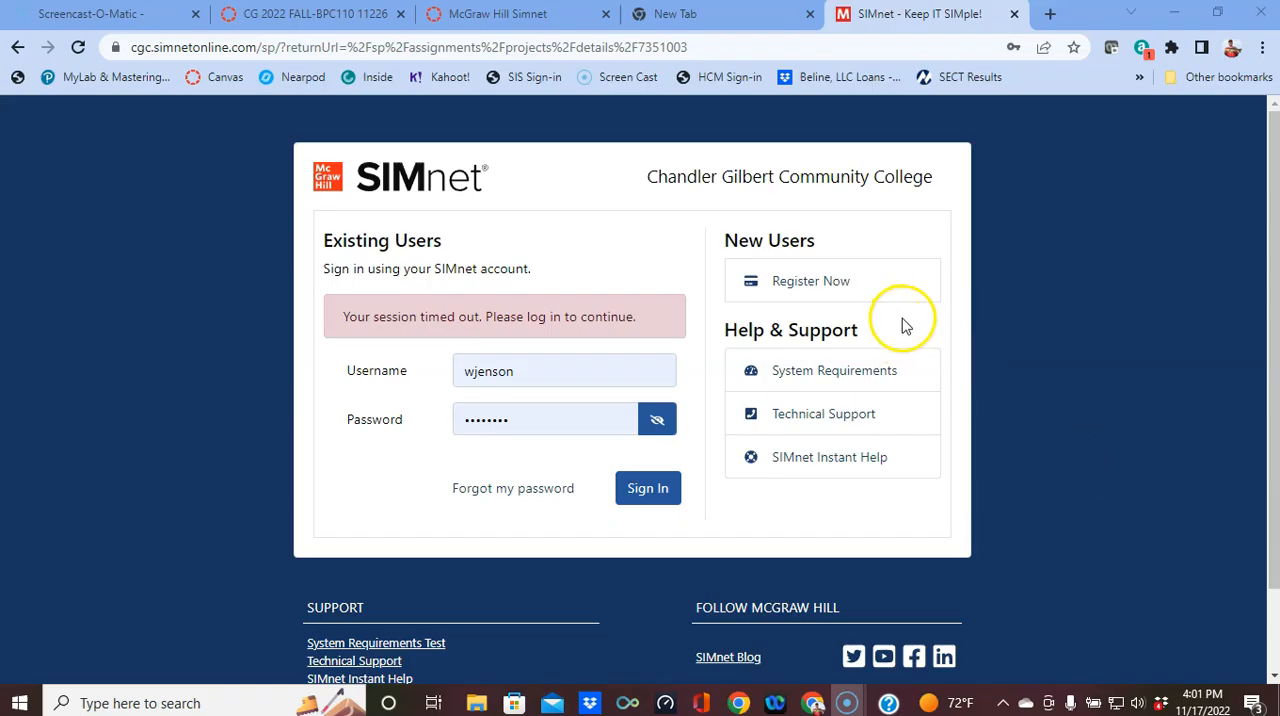
Step: Sign in to SIMnet in the browser and list the previous attempts for Access Guided Project 2-1
left_click(654, 489)
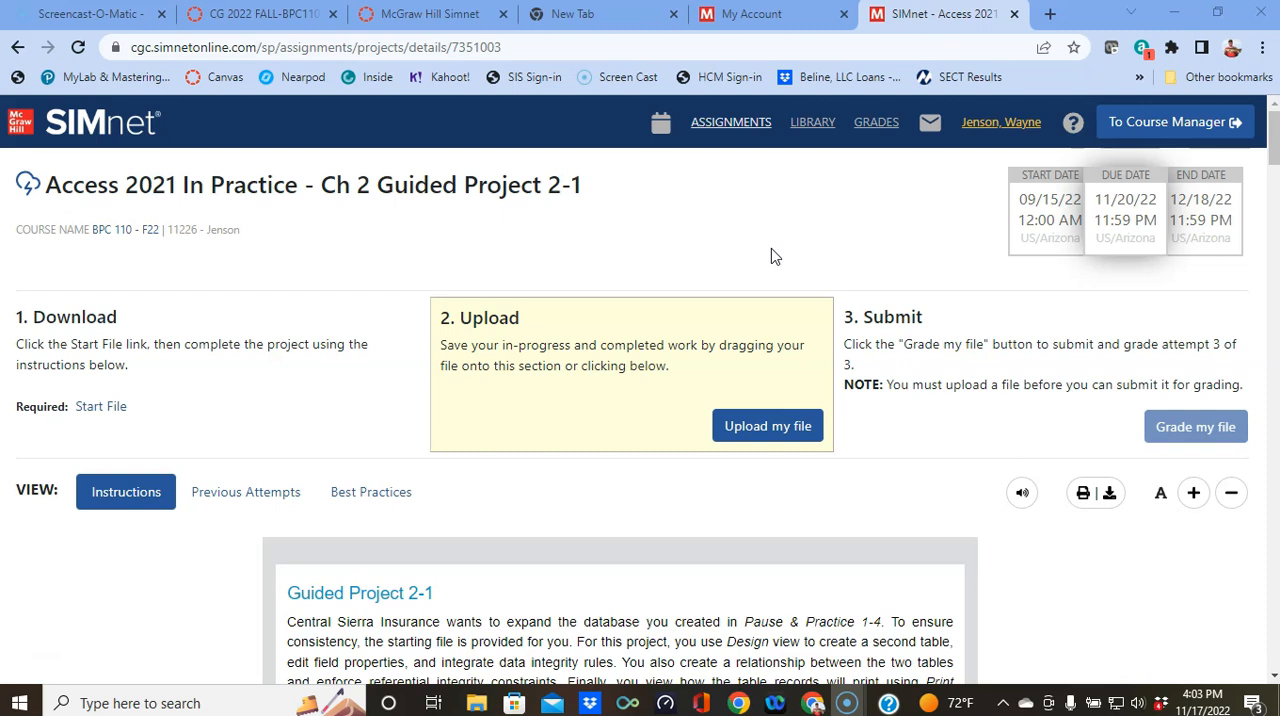
left_click(214, 497)
scroll(626, 458, "down", 3)
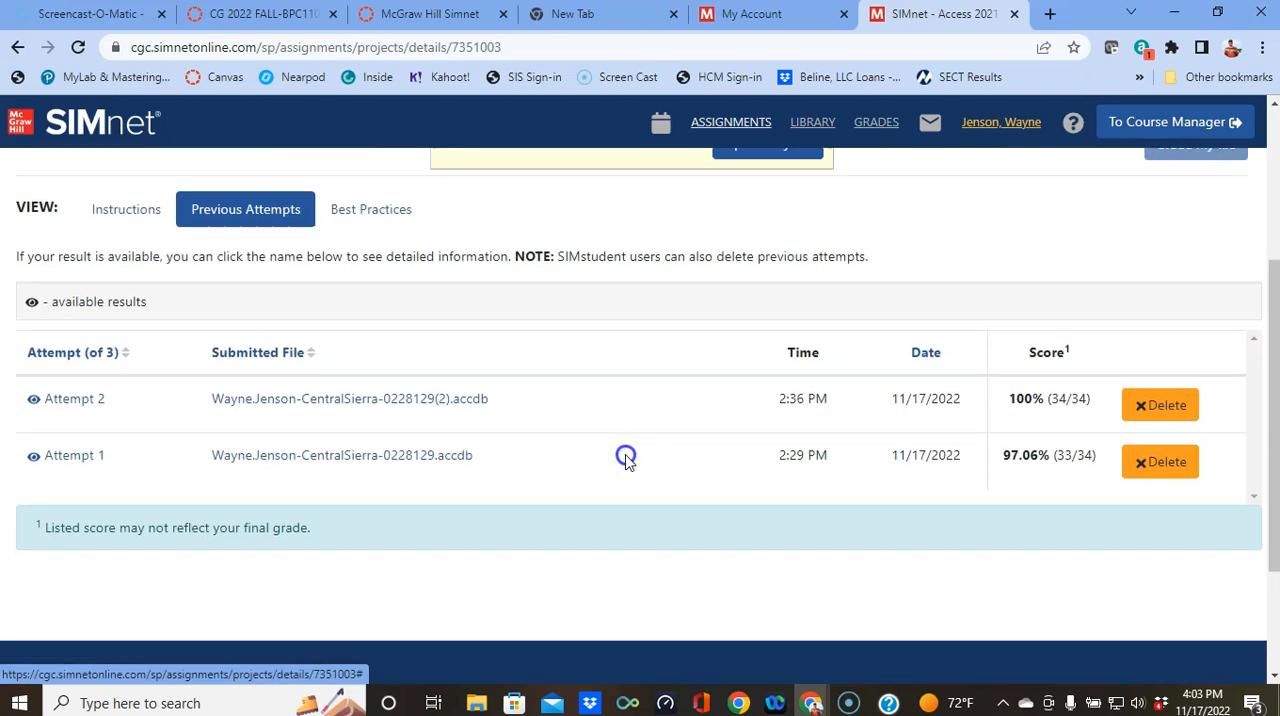
left_click(1163, 463)
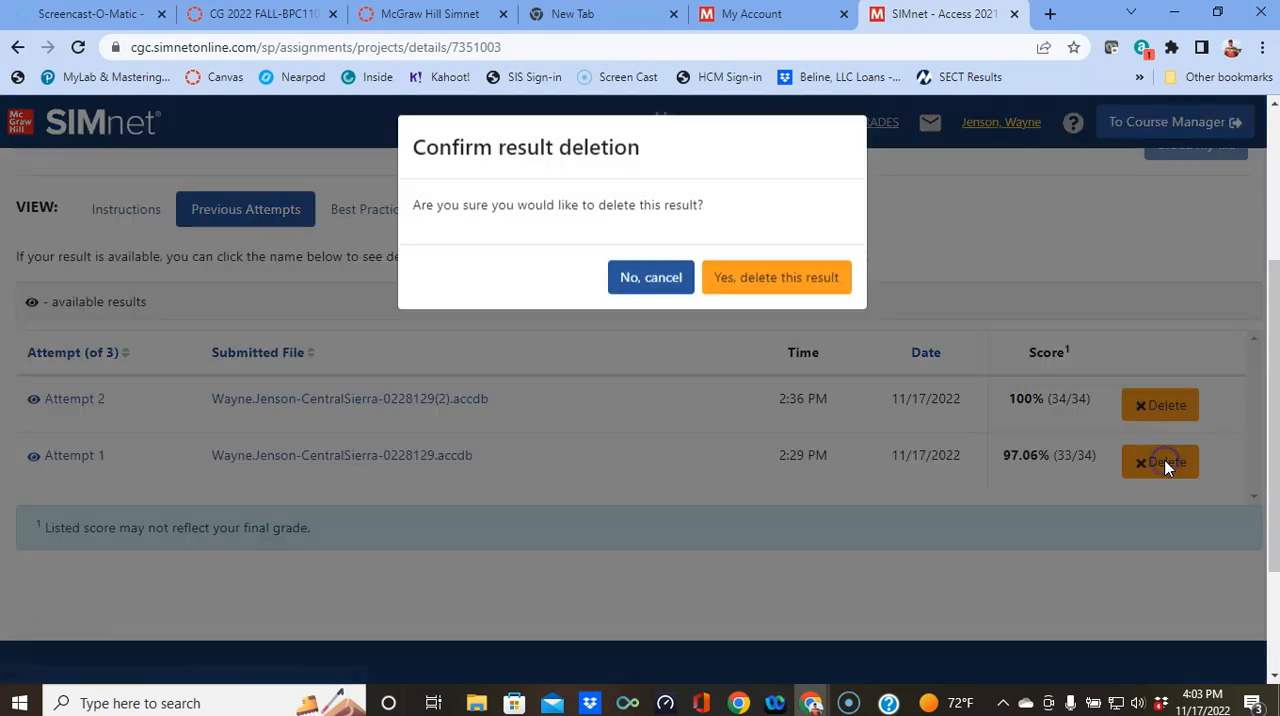
left_click(818, 287)
left_click(664, 285)
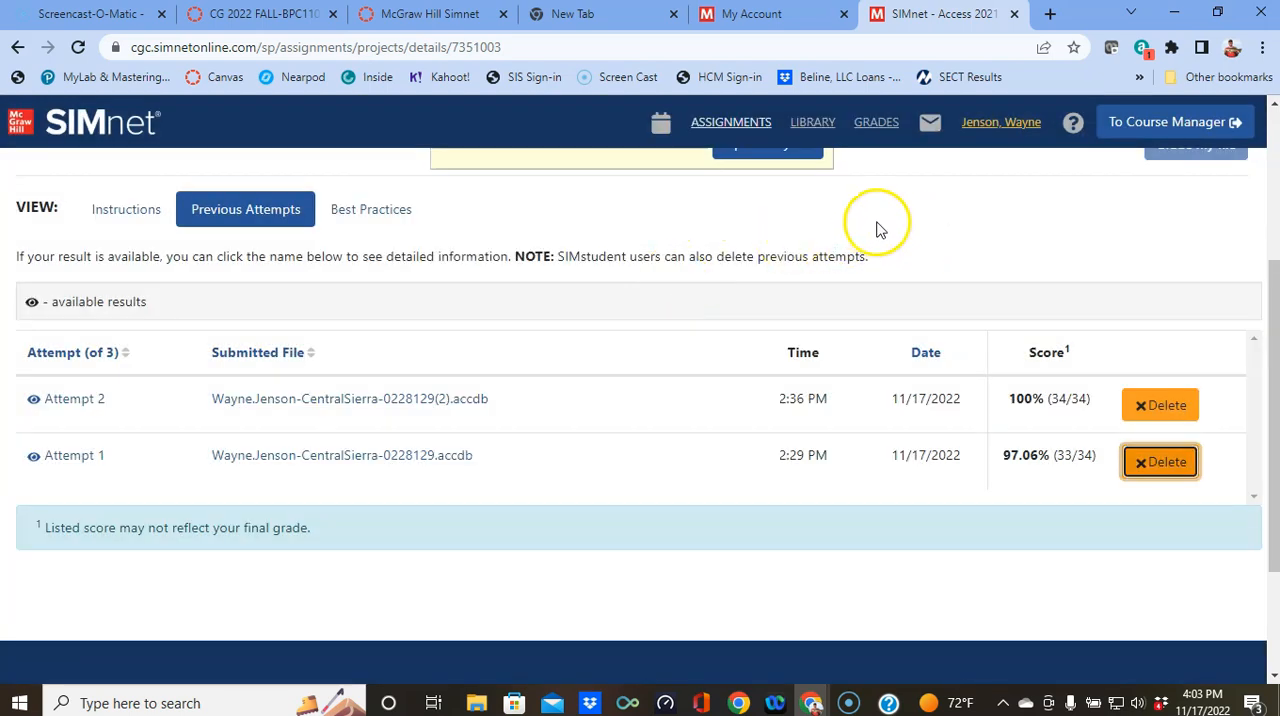
Step: Download the file submitted for Attempt 1 and open that attempt's detailed results
left_click(302, 468)
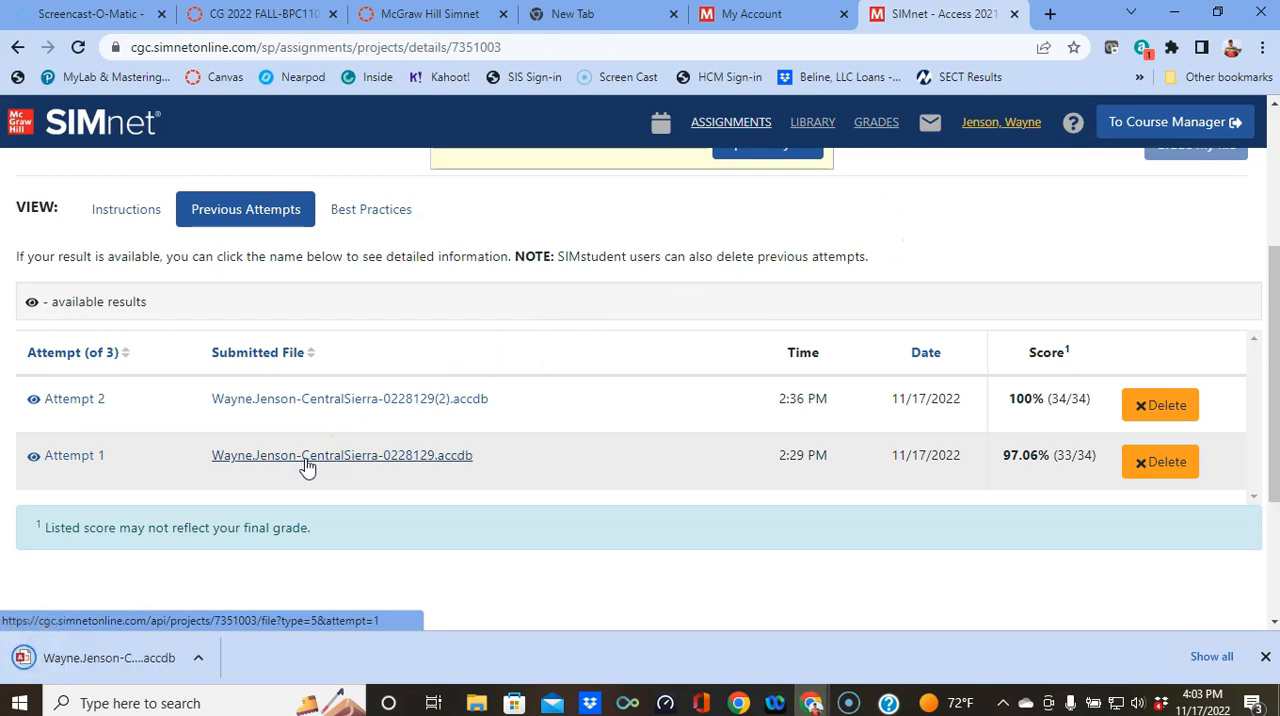
left_click(58, 458)
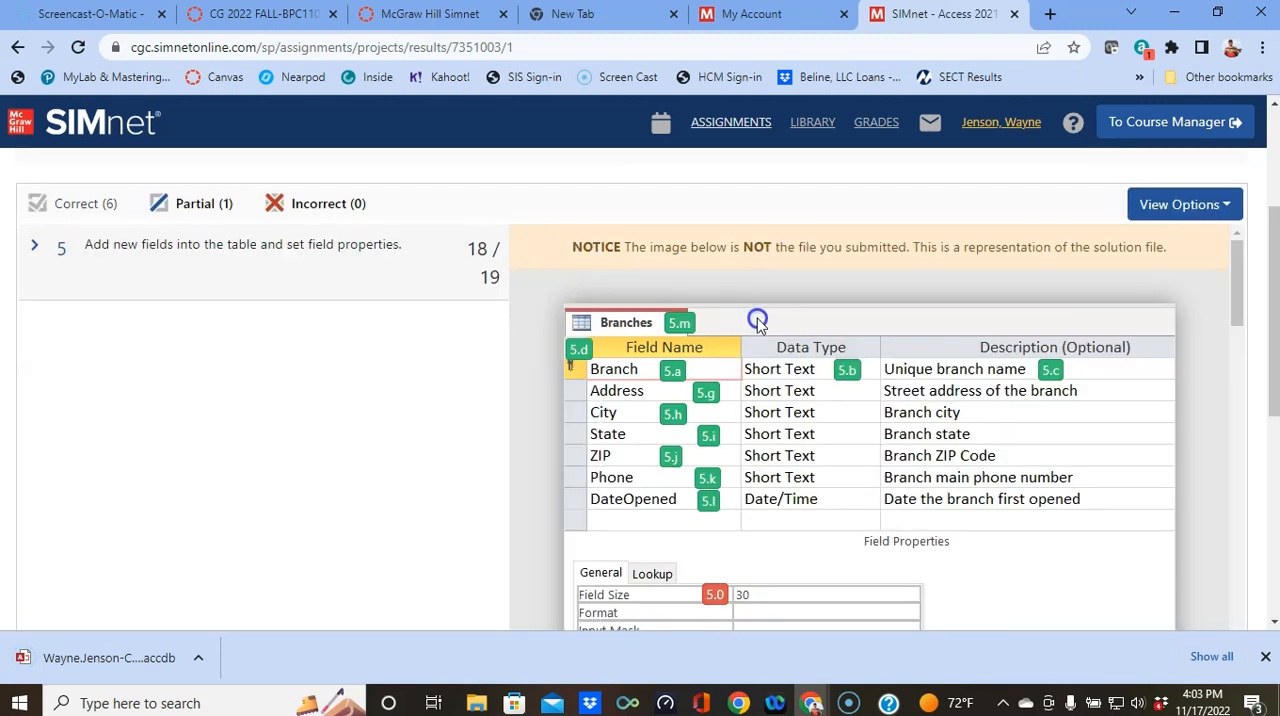
scroll(735, 385, "up", 3)
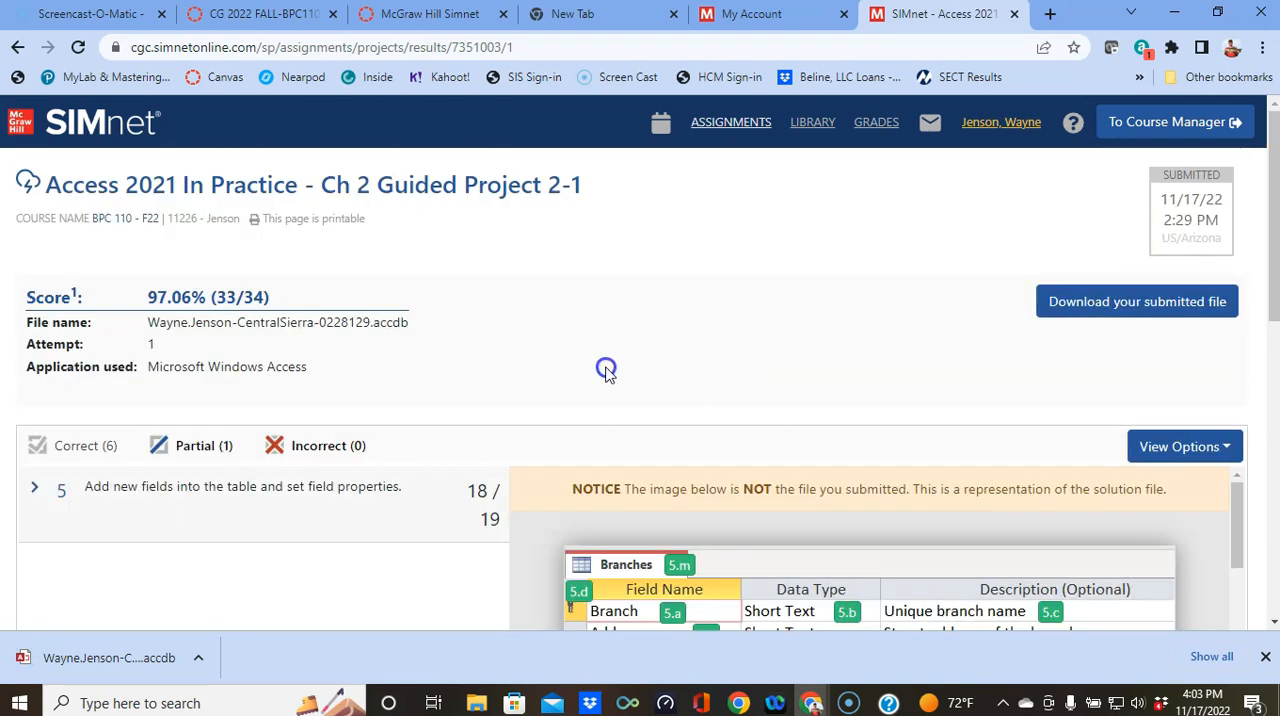
left_click(1166, 308)
left_click(1126, 296)
scroll(370, 397, "down", 1)
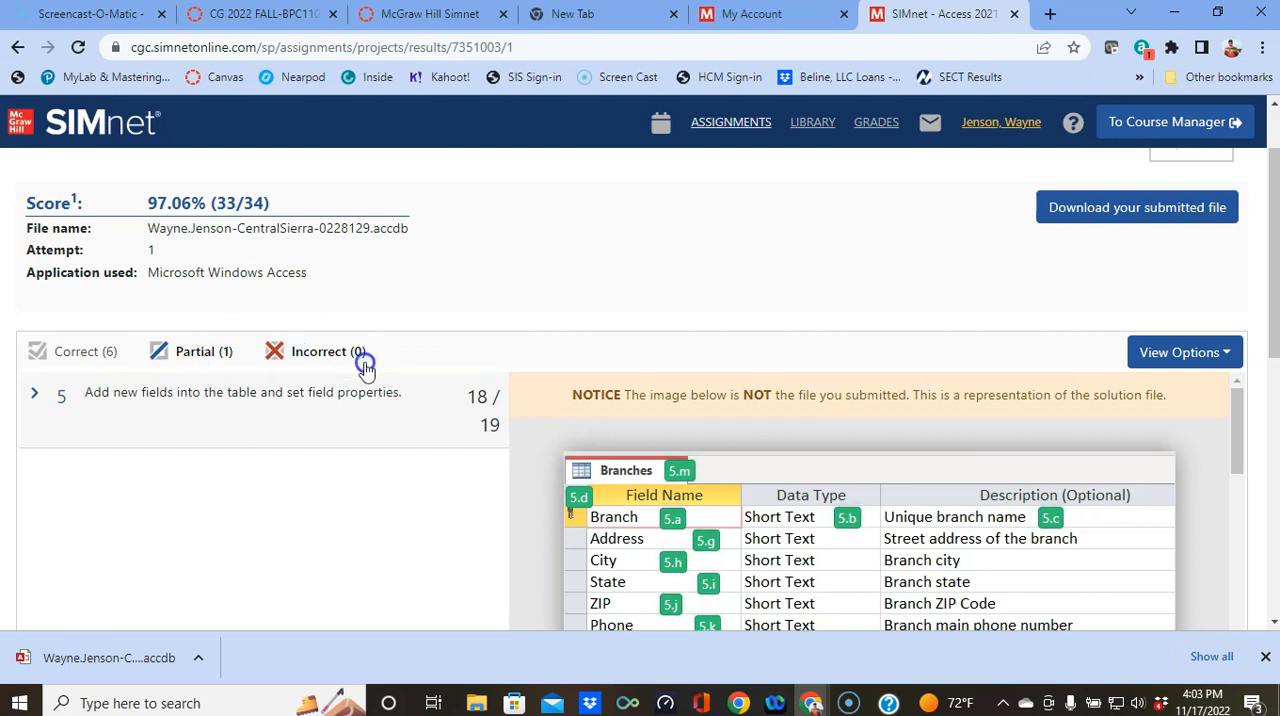
Step: Expand graded item 5 and examine the feedback on the Branch field's Field Size property
left_click(256, 398)
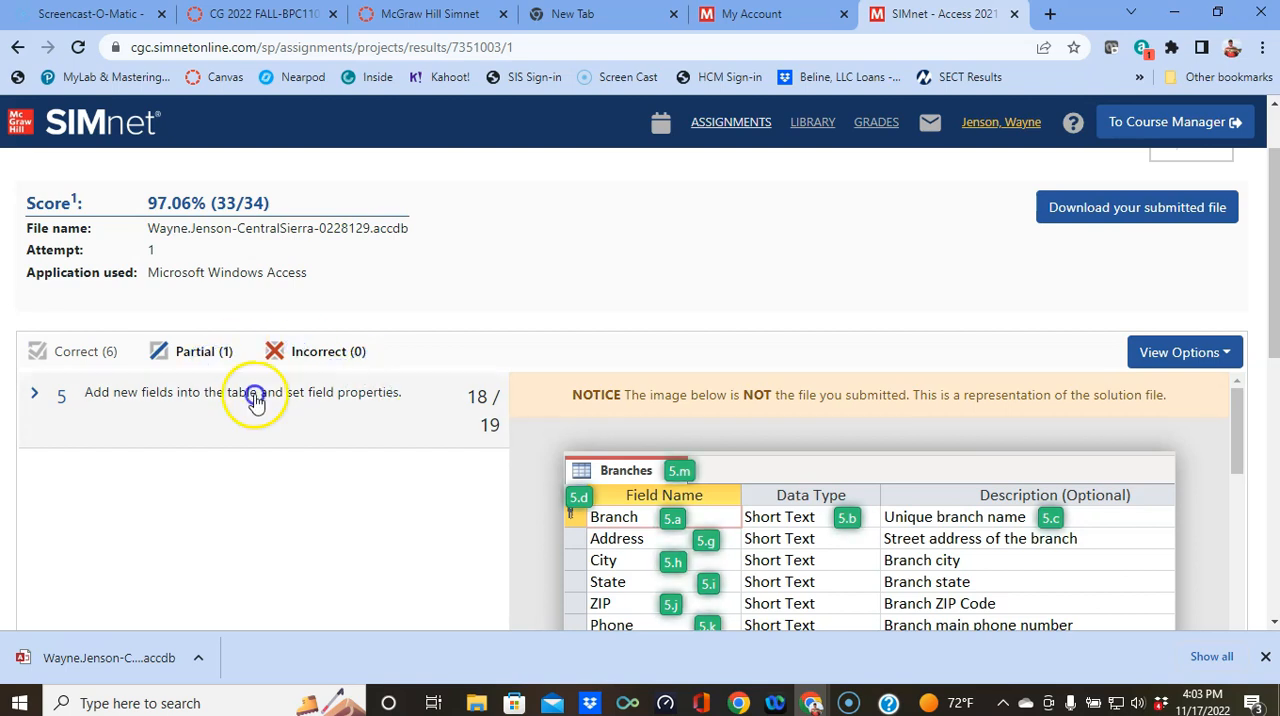
left_click(35, 394)
scroll(194, 423, "down", 7)
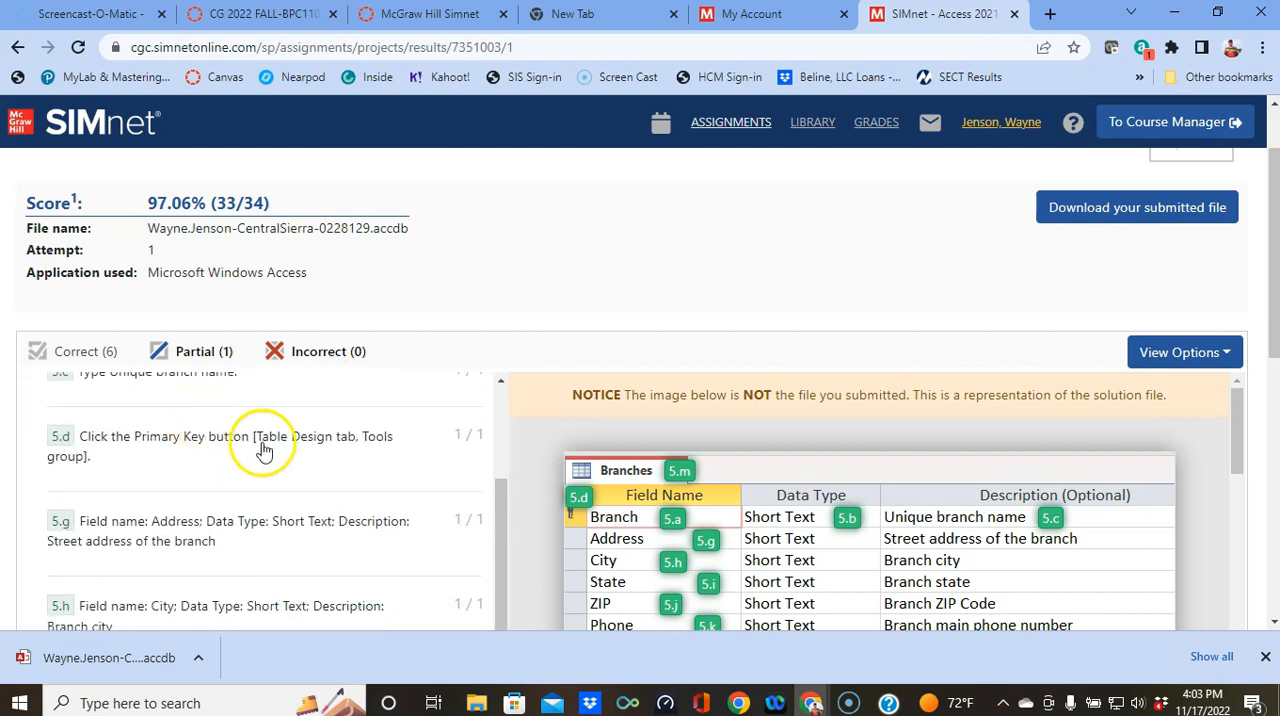
scroll(263, 452, "down", 5)
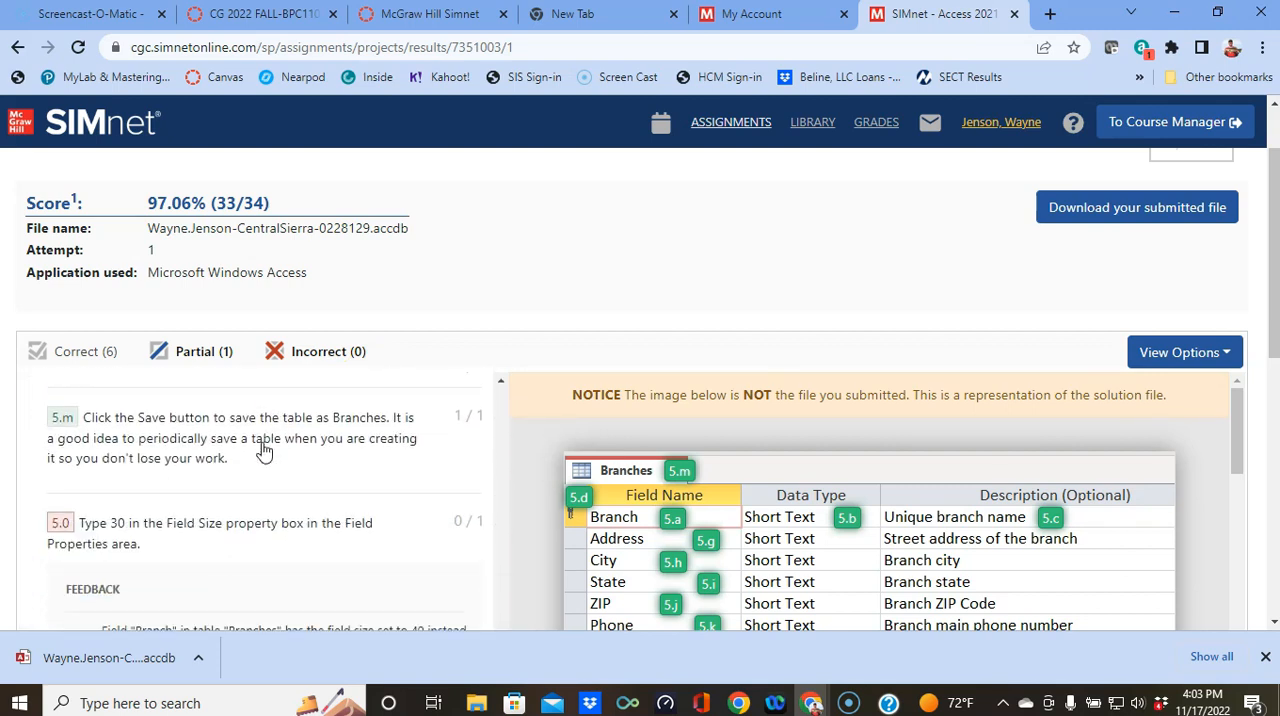
scroll(148, 507, "up", 3)
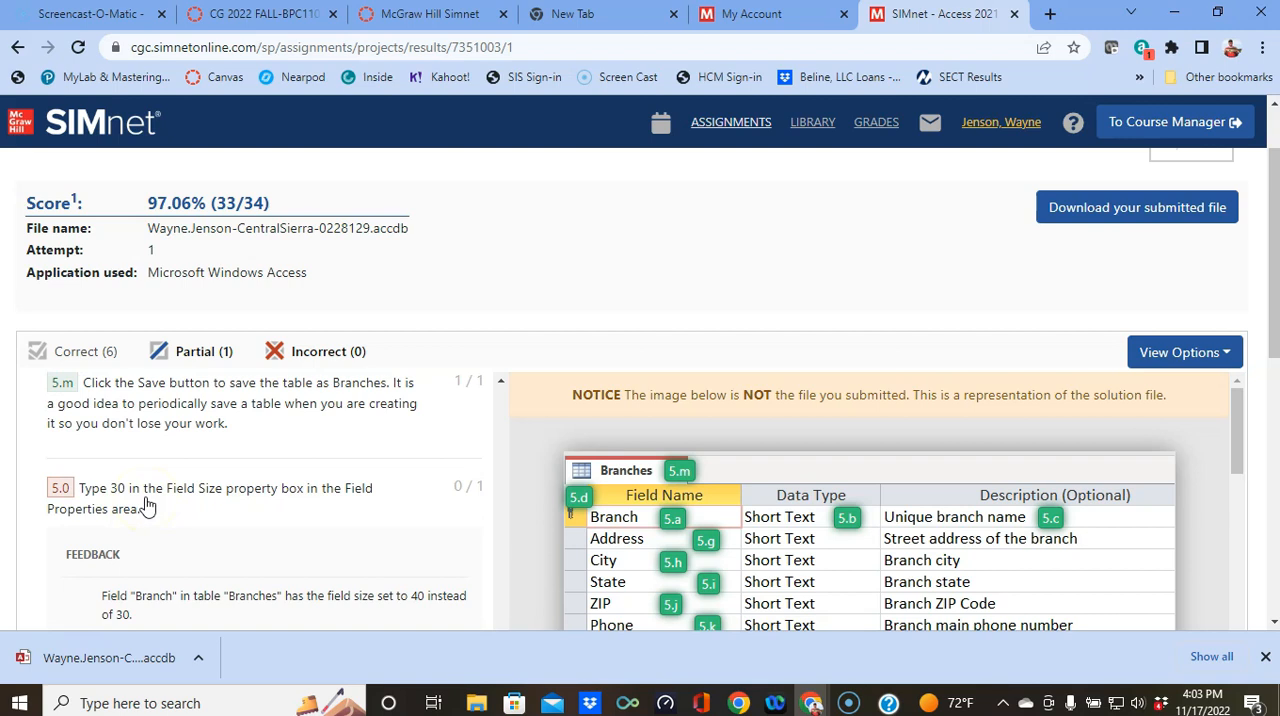
scroll(148, 507, "down", 2)
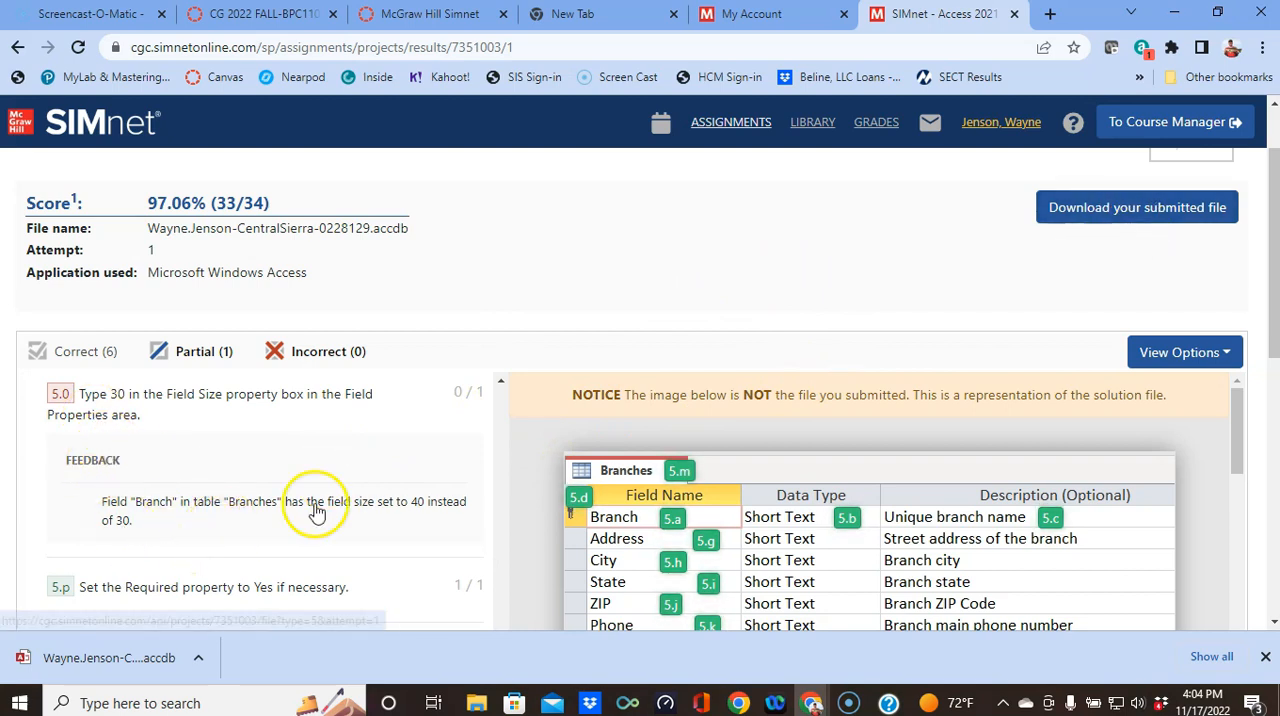
scroll(840, 540, "down", 8)
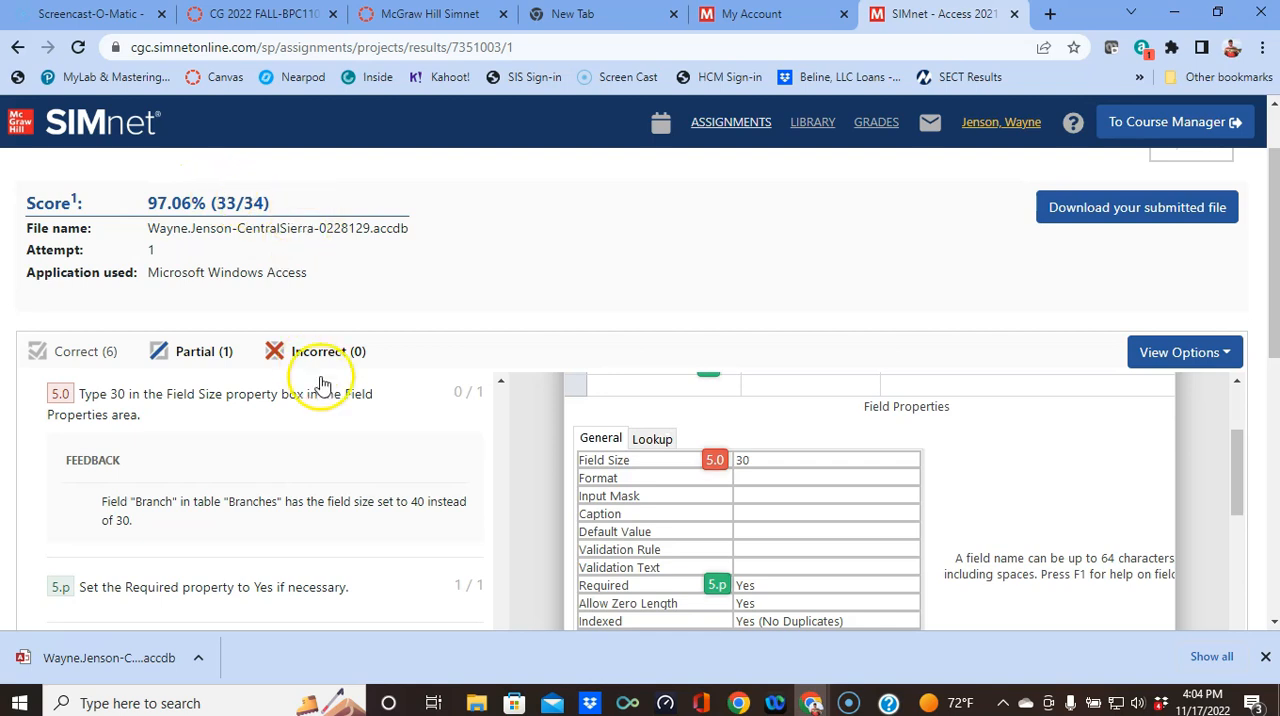
left_click(22, 652)
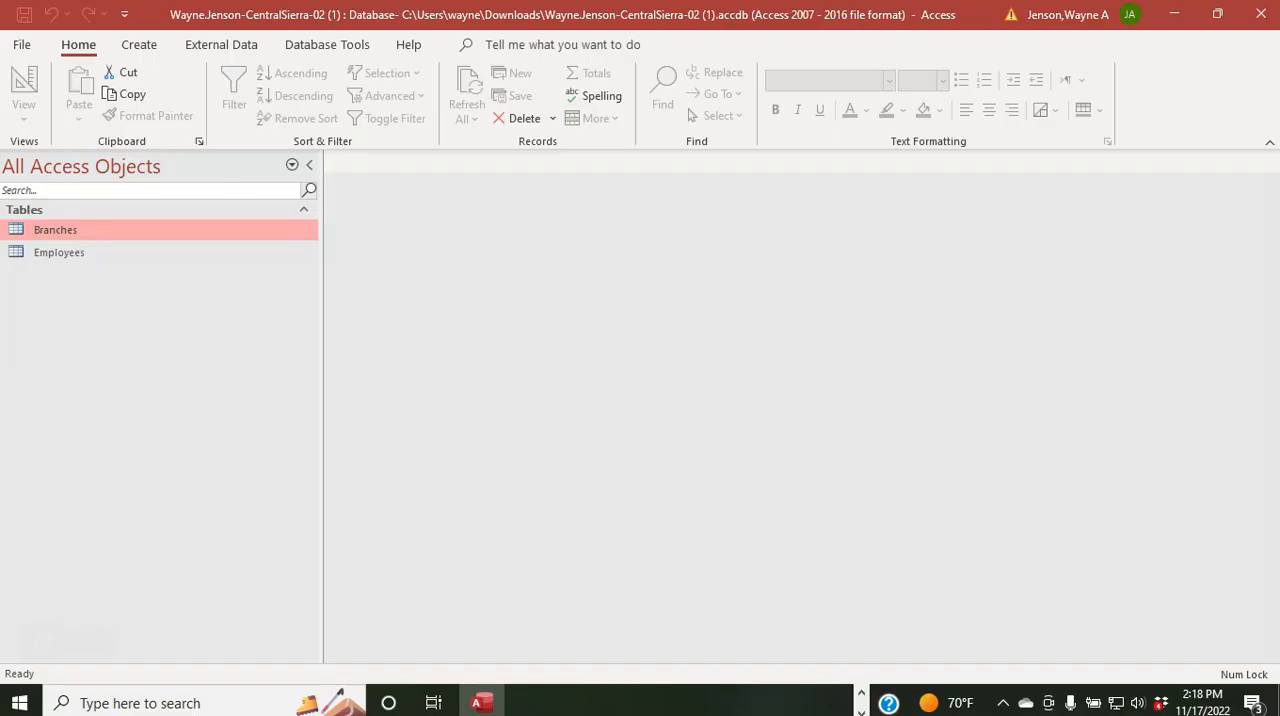
Step: Close the database in Access and return to the upload section of the SIMnet project page
left_click(1262, 15)
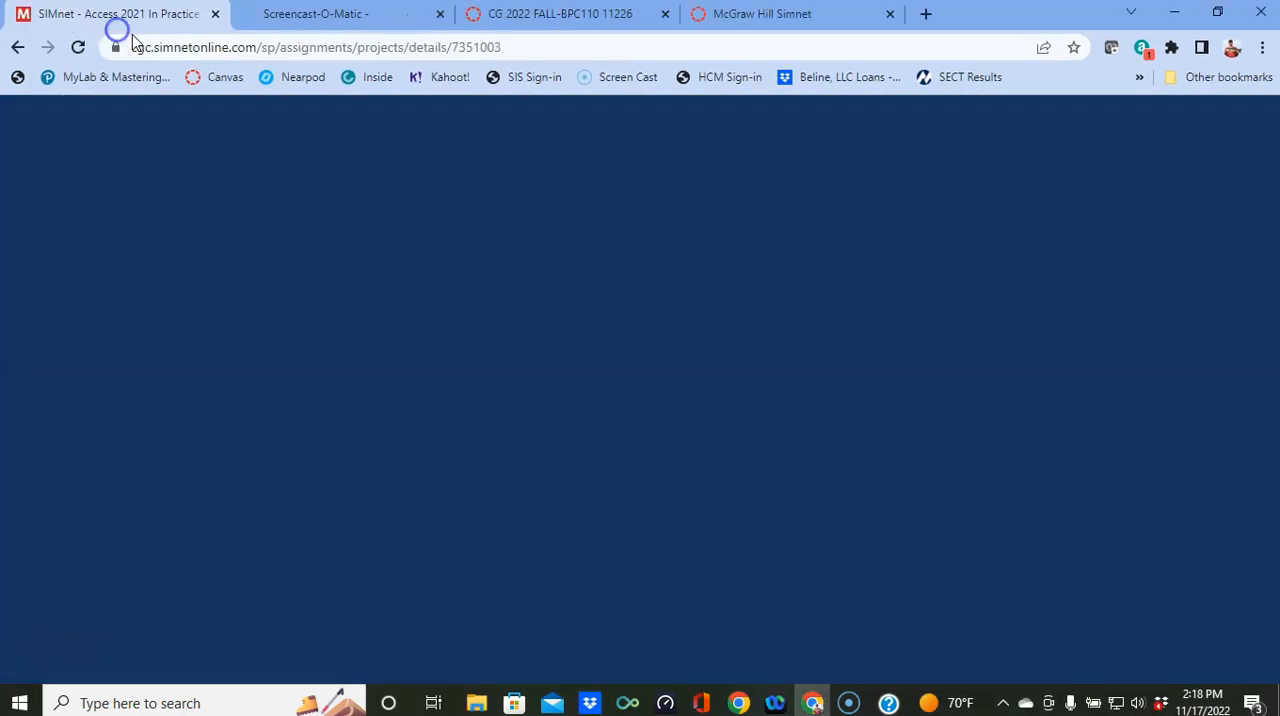
scroll(416, 325, "up", 20)
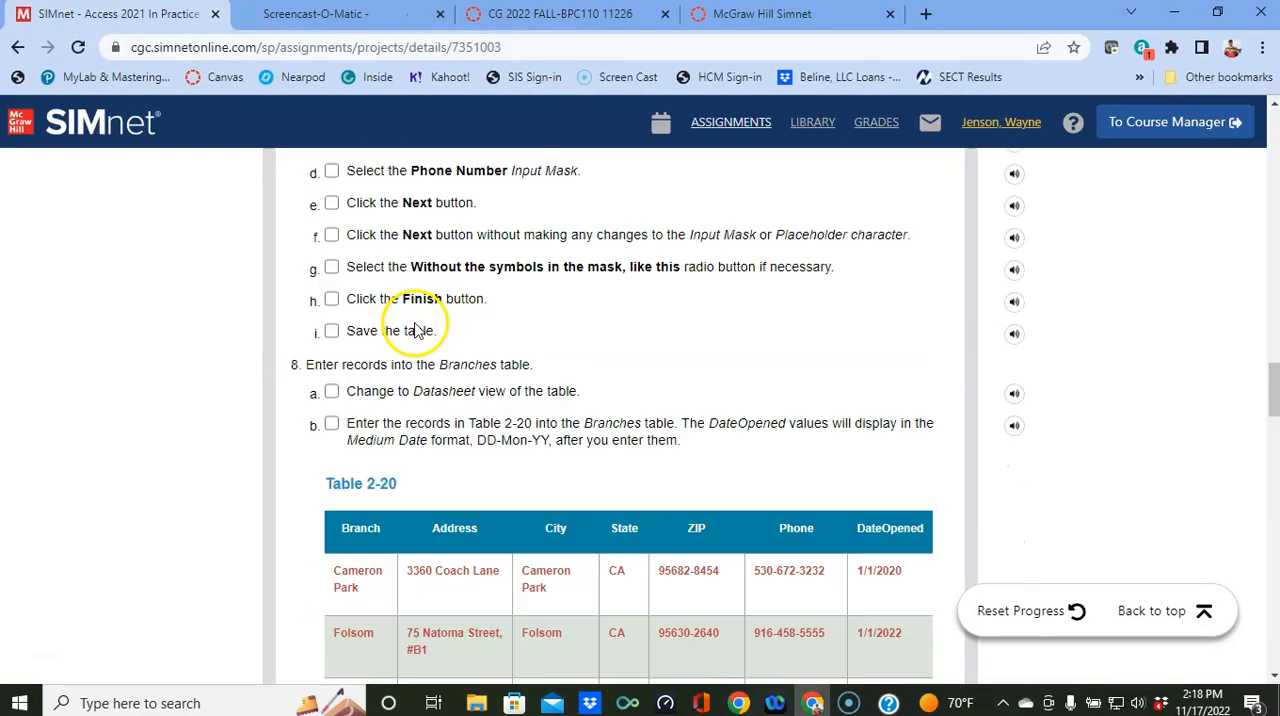
scroll(416, 325, "up", 10)
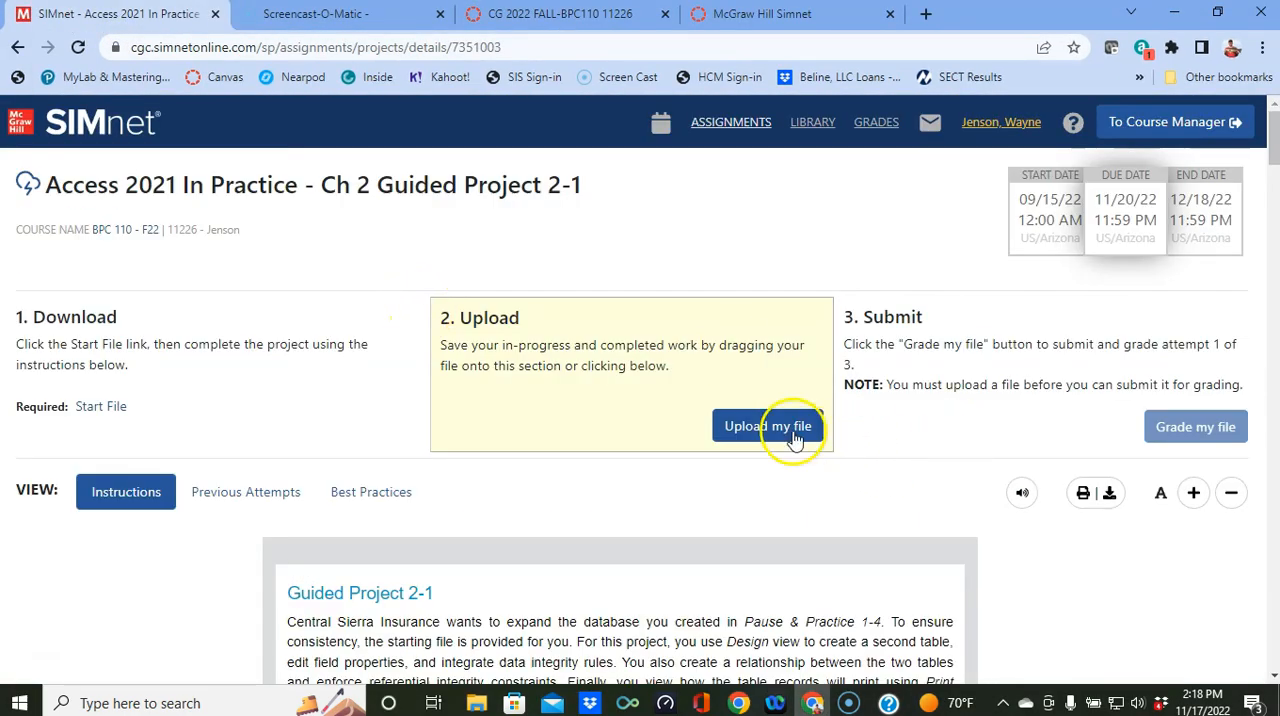